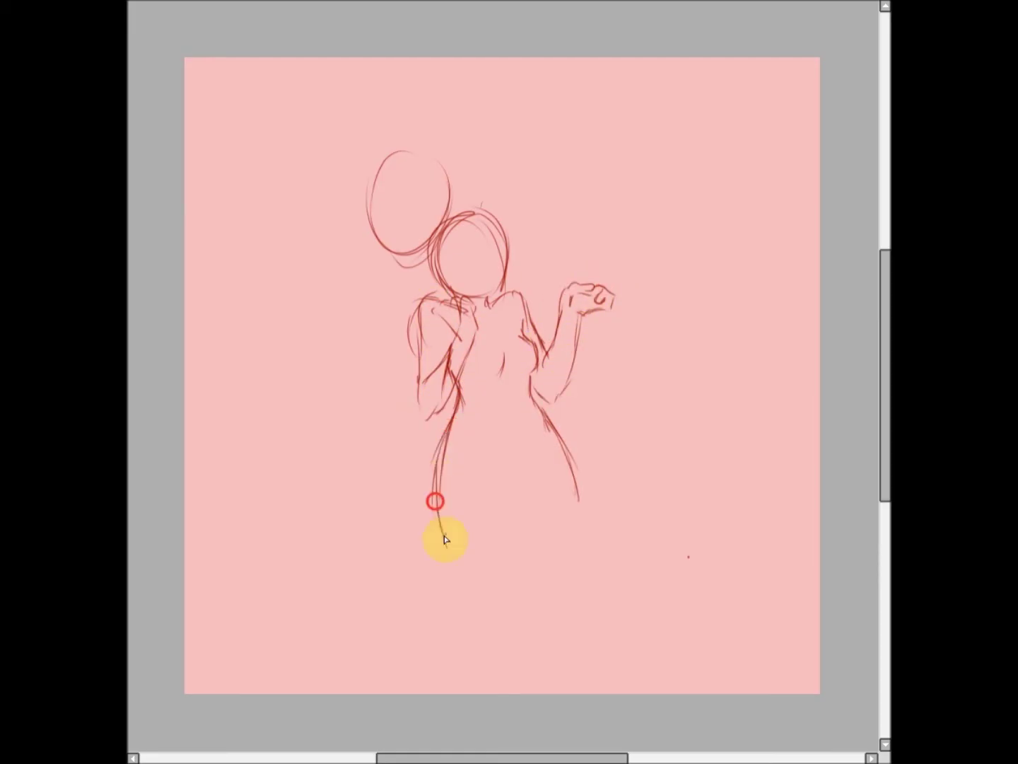
# Step: Sketch the front figure's hips and both legs down to the lower canvas edge
pyautogui.moveTo(563, 442); pyautogui.dragTo(623, 691)
pyautogui.moveTo(500, 487); pyautogui.dragTo(500, 691)
pyautogui.moveTo(502, 502); pyautogui.dragTo(518, 508)
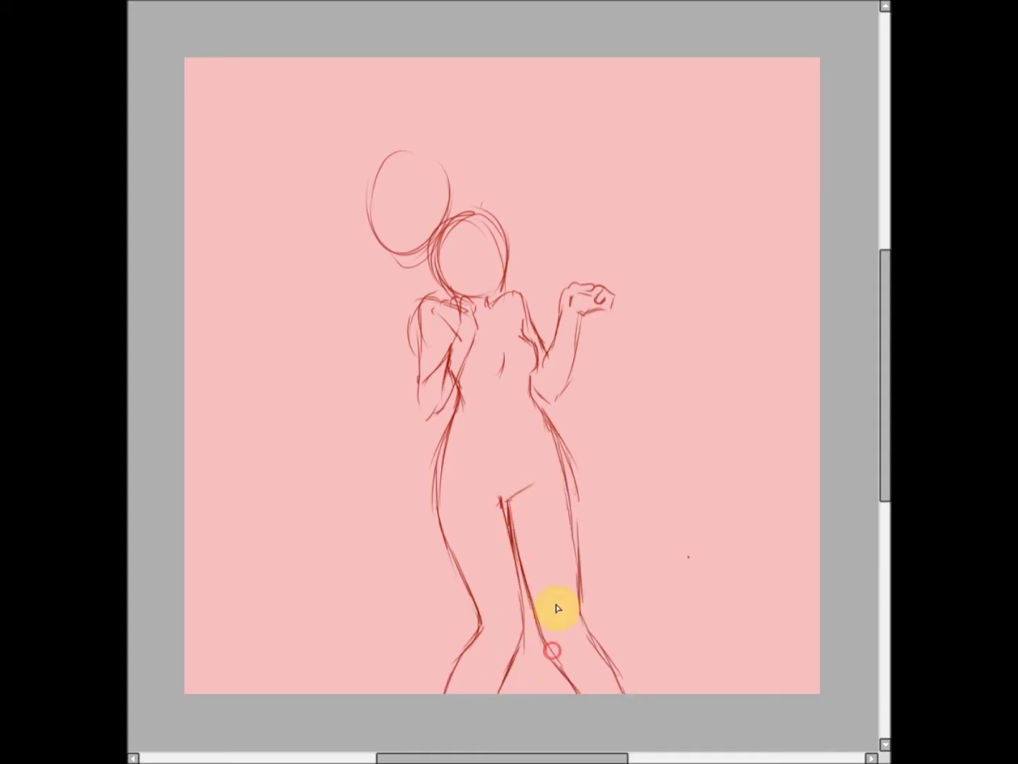
pyautogui.moveTo(434, 463); pyautogui.dragTo(464, 591)
pyautogui.moveTo(558, 443); pyautogui.dragTo(570, 495)
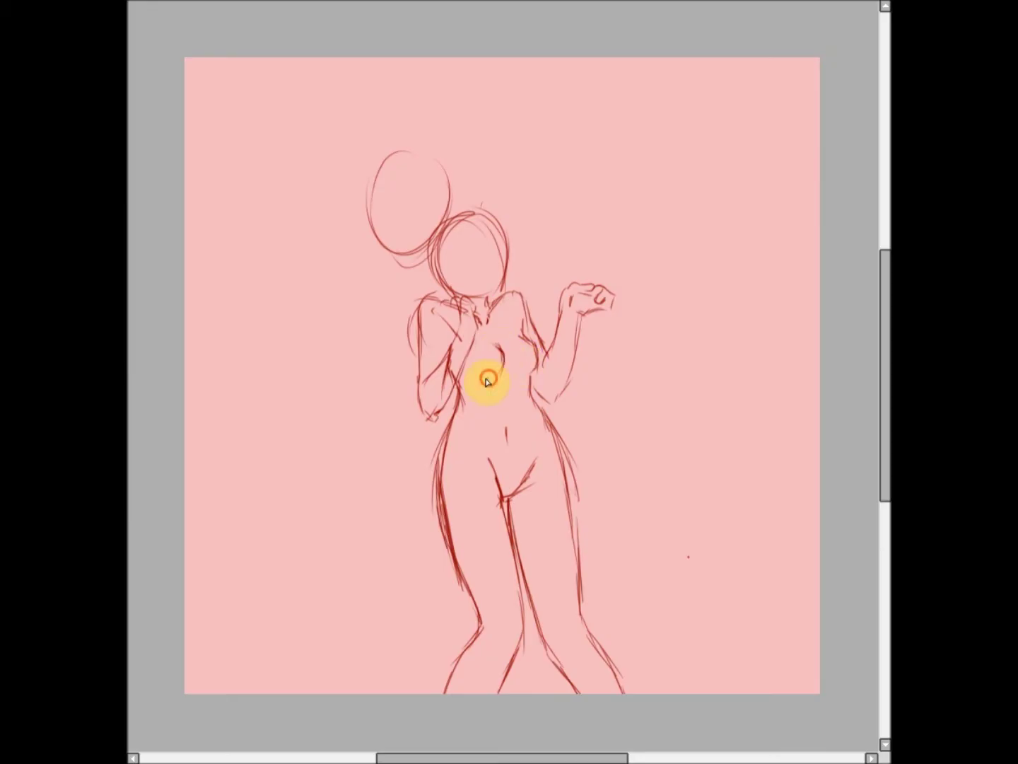
# Step: Sketch the taller figure standing behind, with shoulders, an arm around the front figure, torso and legs
pyautogui.moveTo(322, 244); pyautogui.dragTo(348, 358)
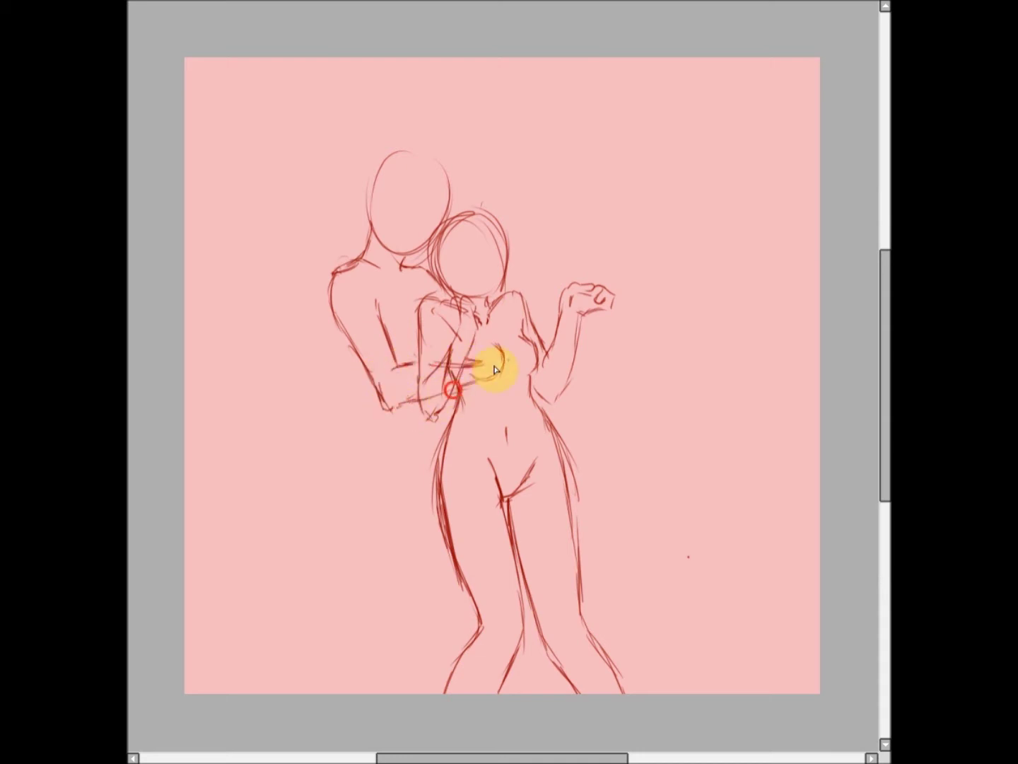
pyautogui.moveTo(362, 365)
pyautogui.mouseDown()
pyautogui.moveTo(314, 495)
pyautogui.moveTo(346, 691)
pyautogui.mouseUp()
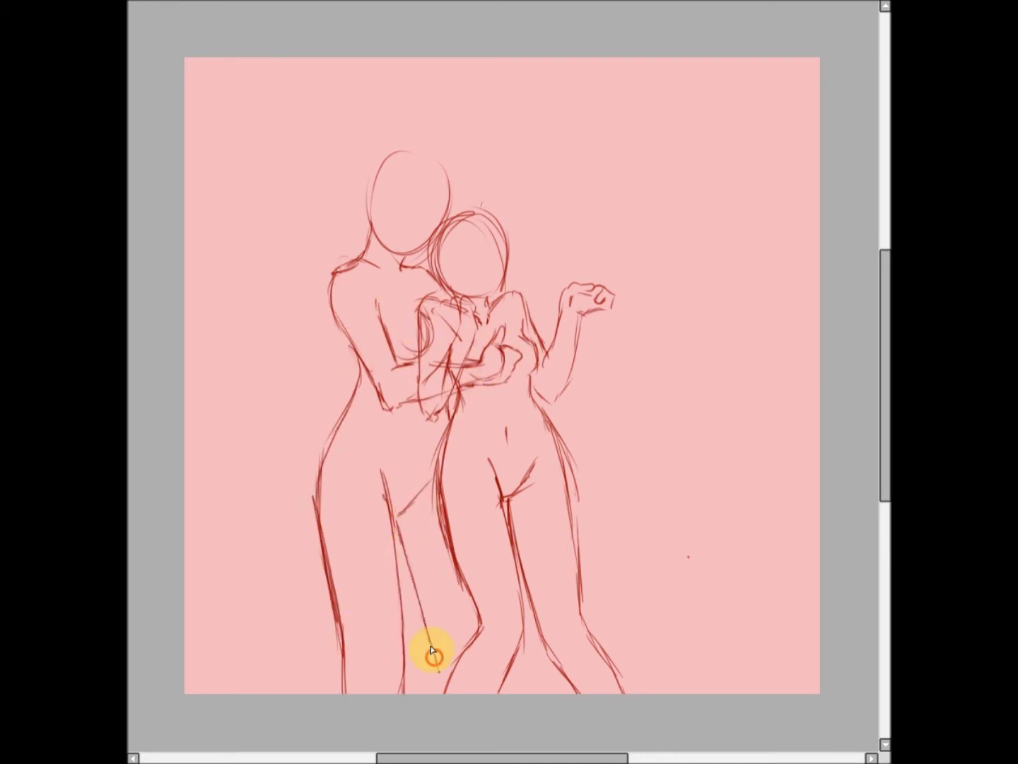
pyautogui.moveTo(322, 553); pyautogui.dragTo(340, 659)
pyautogui.moveTo(357, 372)
pyautogui.mouseDown()
pyautogui.moveTo(321, 545)
pyautogui.moveTo(360, 668)
pyautogui.mouseUp()
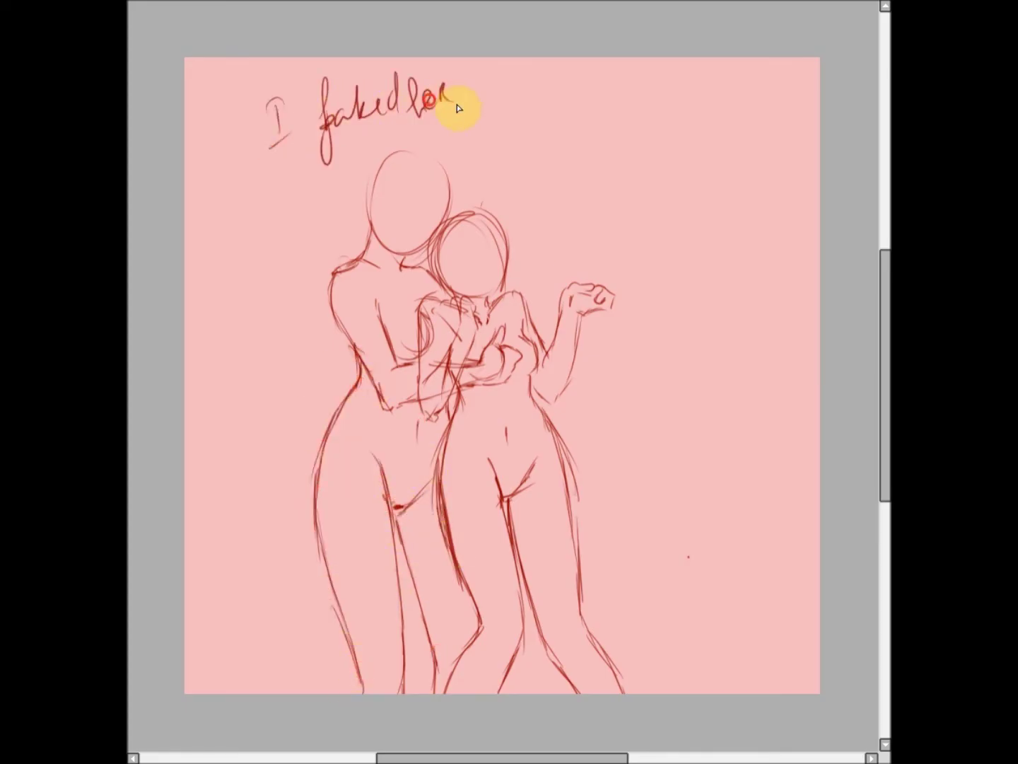
# Step: Finish the handwritten note "I faked her height" above the figures and add an arrow pointing toward the heads
pyautogui.moveTo(457, 107); pyautogui.dragTo(560, 71)
pyautogui.moveTo(486, 113); pyautogui.dragTo(455, 147)
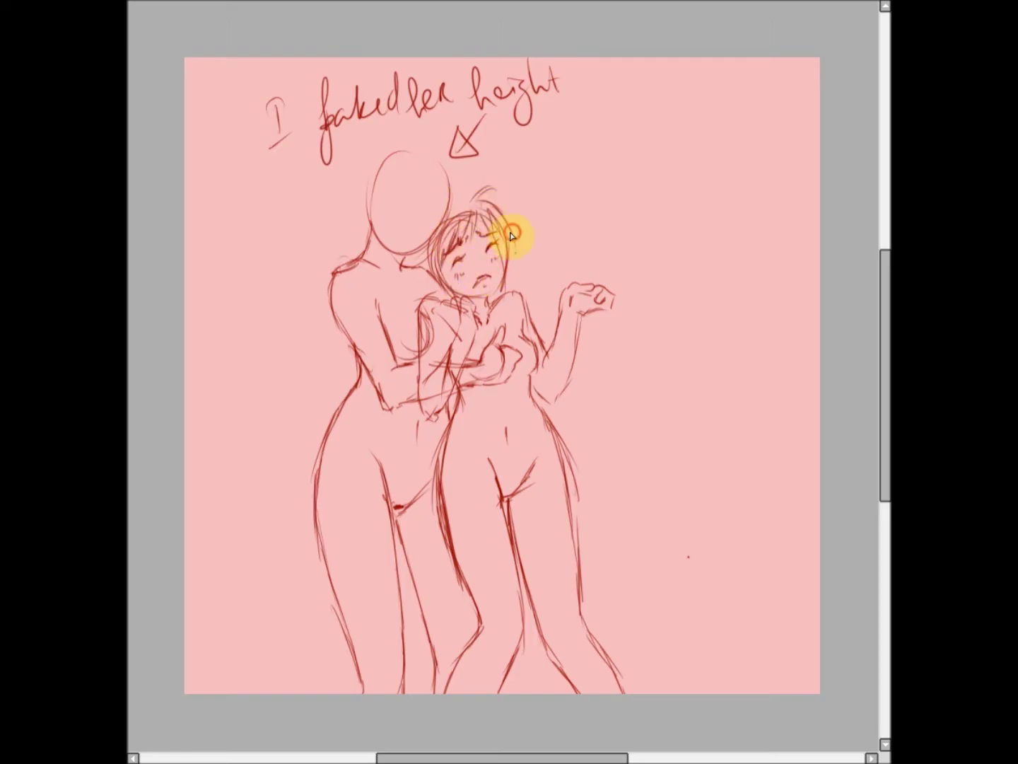
# Step: Refine the shorter figure's face by darkening the jawline, nudging the mouth and adding small nose marks
pyautogui.scroll(5, 519, 336)
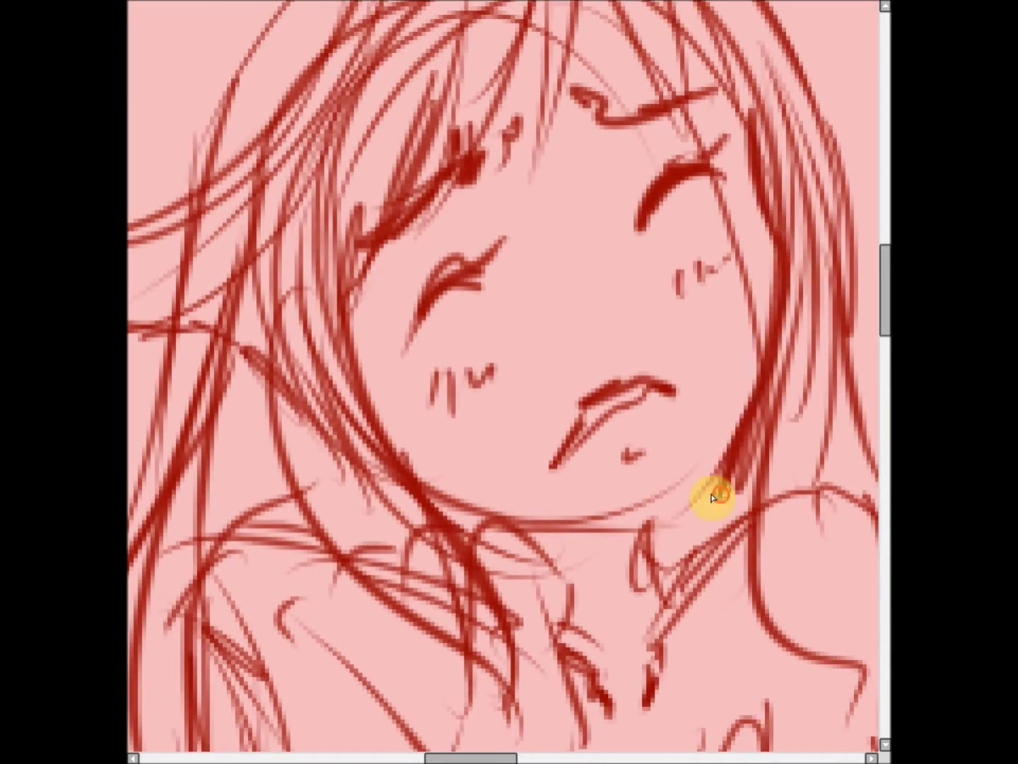
pyautogui.moveTo(602, 488); pyautogui.dragTo(671, 340)
pyautogui.moveTo(643, 397); pyautogui.dragTo(661, 416)
pyautogui.moveTo(662, 340); pyautogui.dragTo(652, 362)
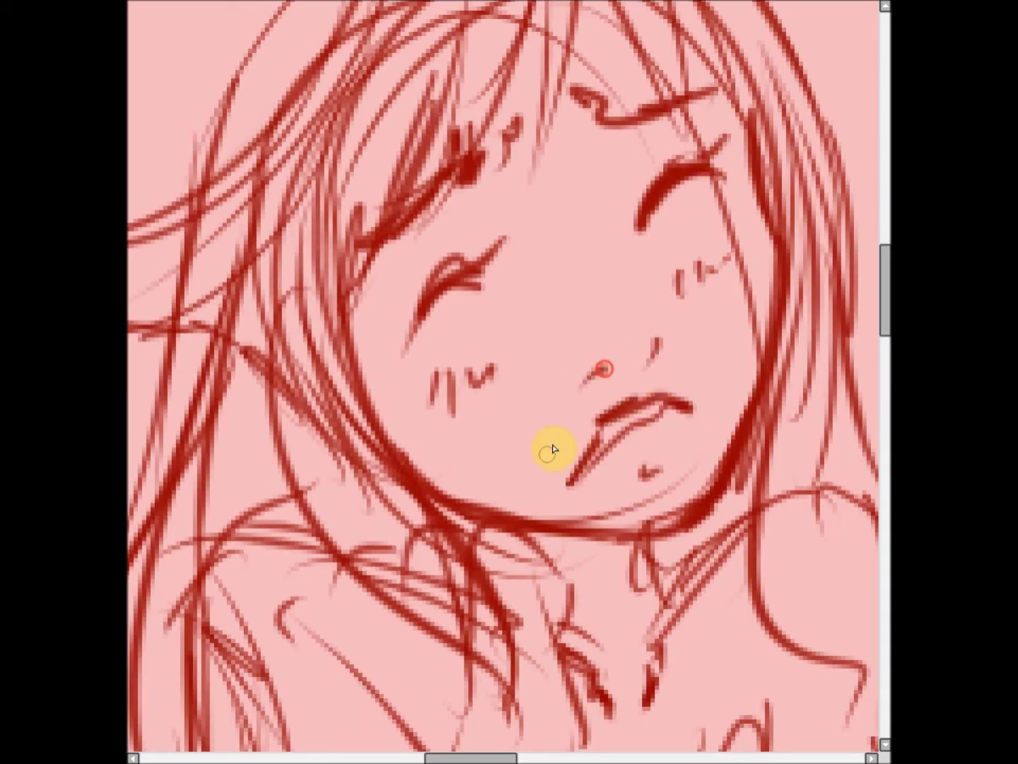
pyautogui.hscroll(-2, 554, 450)
pyautogui.moveTo(543, 302); pyautogui.dragTo(569, 282)
pyautogui.scroll(-4, 546, 277)
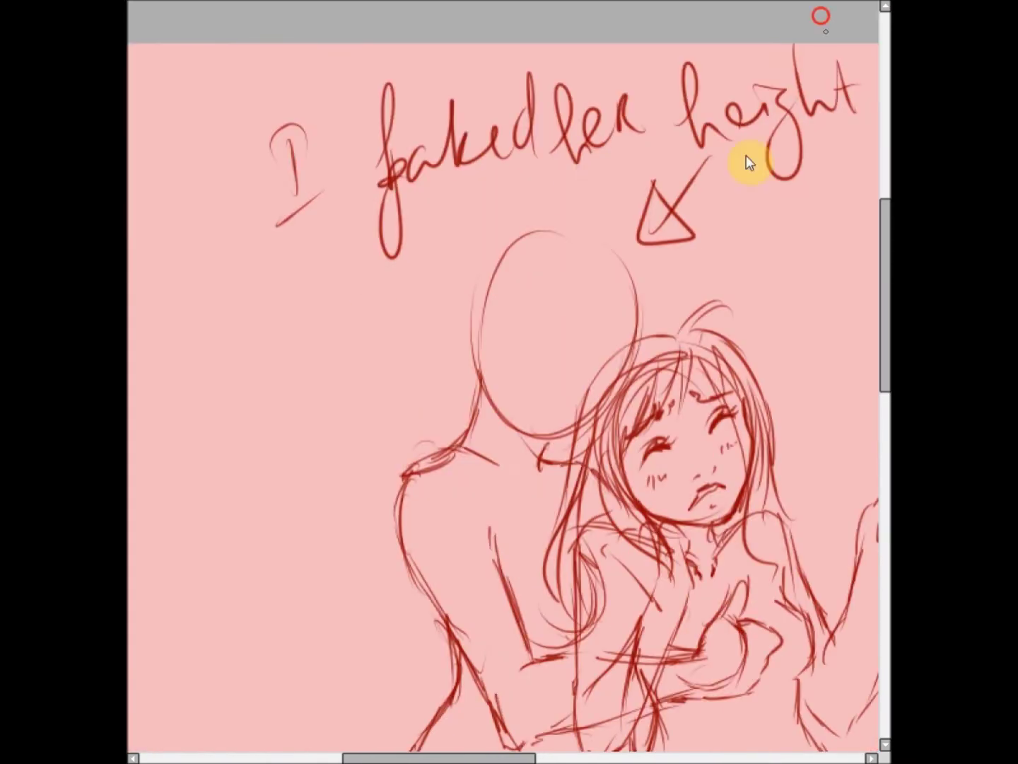
# Step: Sketch the taller figure's short hair and face, and add two small horns beside the head
pyautogui.moveTo(559, 362)
pyautogui.mouseDown()
pyautogui.moveTo(613, 366)
pyautogui.moveTo(541, 335)
pyautogui.moveTo(511, 417)
pyautogui.moveTo(589, 265)
pyautogui.moveTo(627, 260)
pyautogui.moveTo(568, 297)
pyautogui.moveTo(458, 299)
pyautogui.moveTo(490, 296)
pyautogui.moveTo(474, 394)
pyautogui.moveTo(455, 246)
pyautogui.moveTo(466, 340)
pyautogui.moveTo(563, 355)
pyautogui.mouseUp()
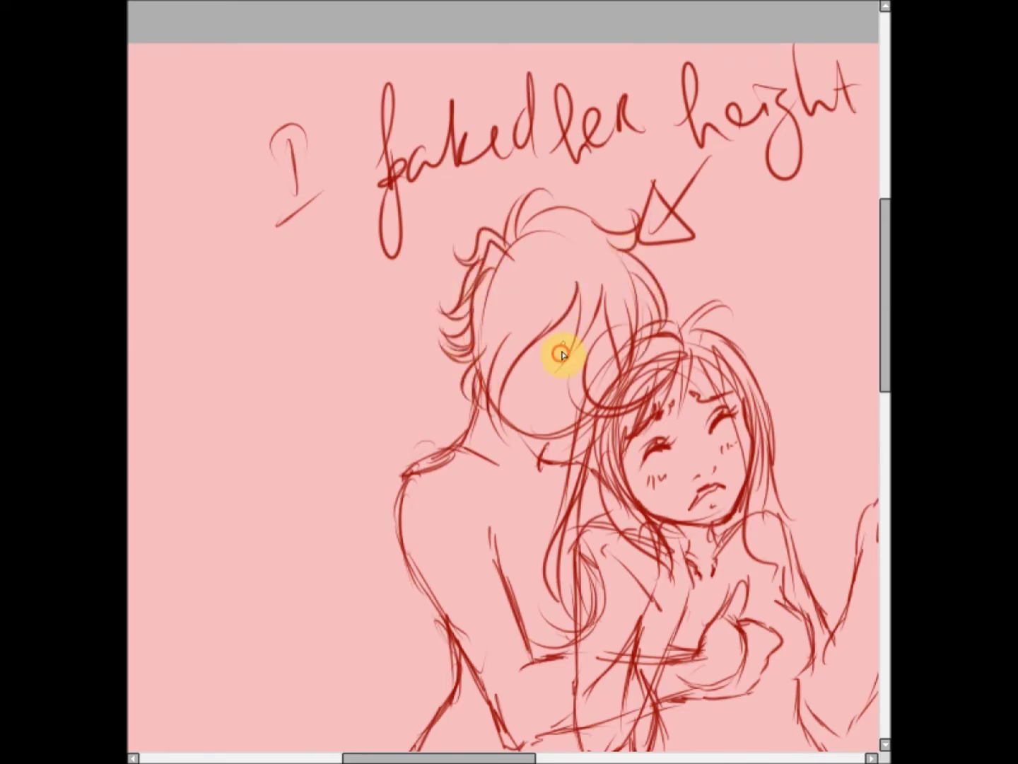
pyautogui.moveTo(308, 6); pyautogui.dragTo(506, 324)
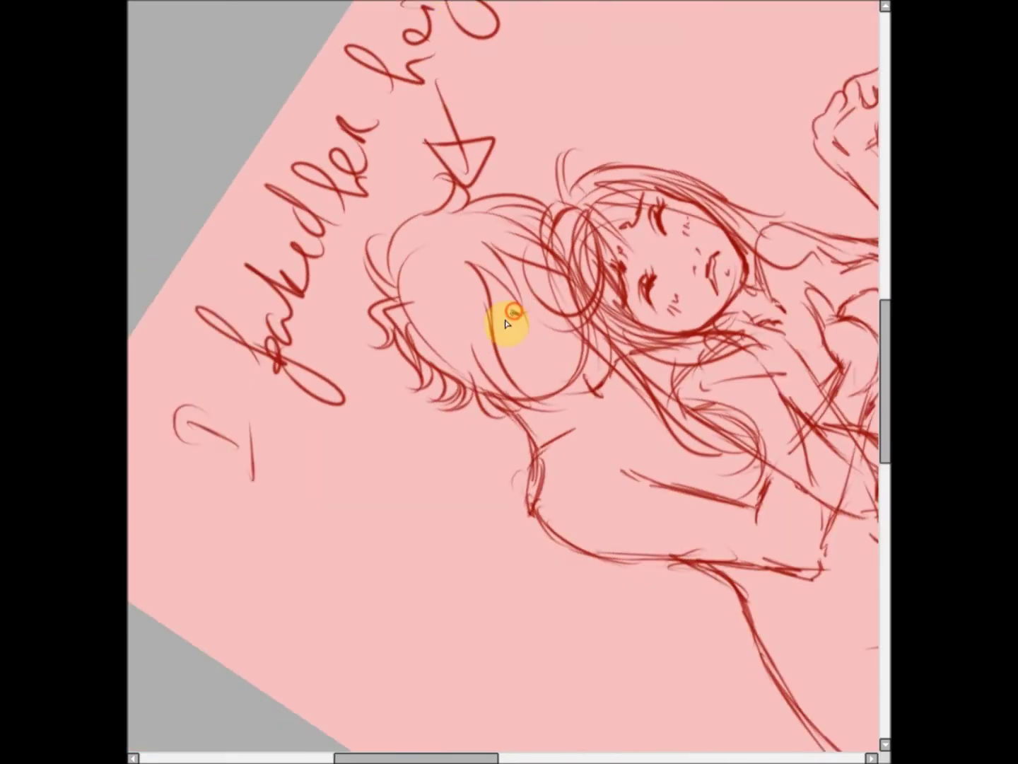
pyautogui.press('Home')
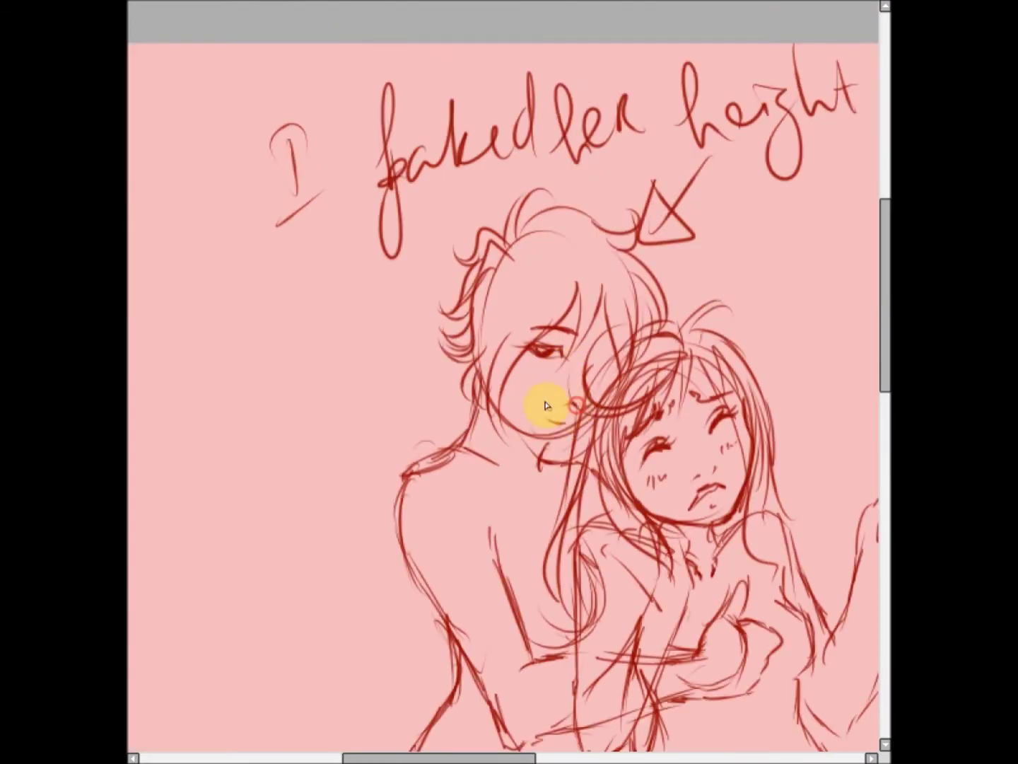
pyautogui.moveTo(457, 201); pyautogui.dragTo(464, 233)
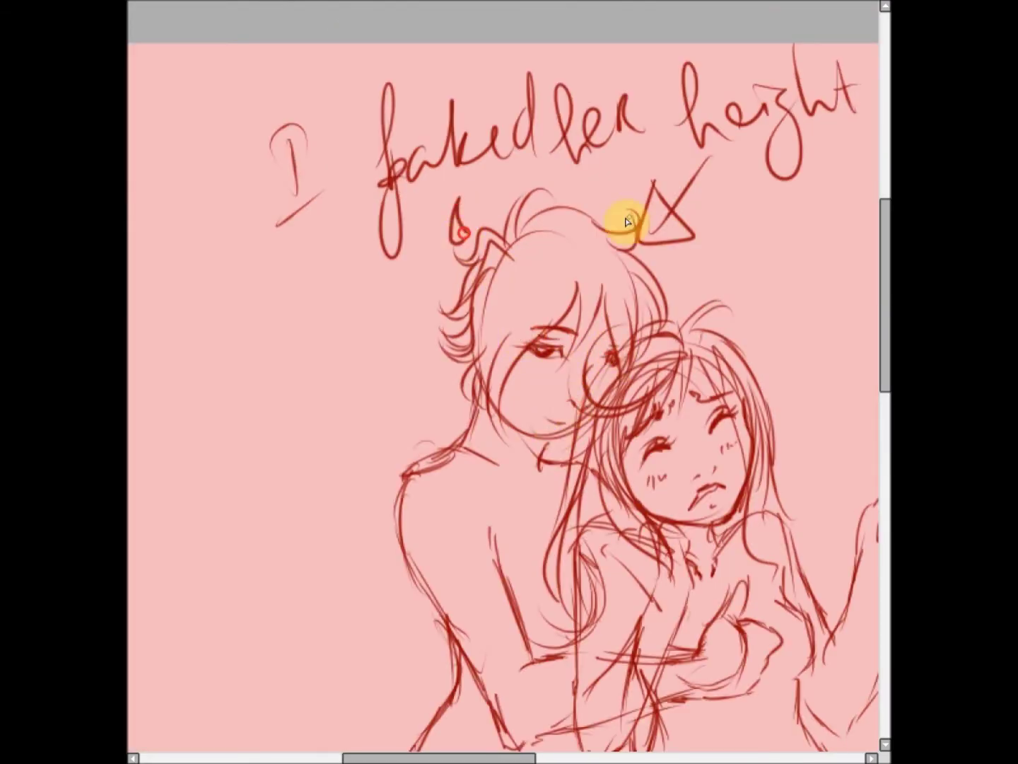
# Step: Redraw the taller figure's shoulder and the arm wrapping around the shorter figure with smoother lines
pyautogui.scroll(-3, 612, 228)
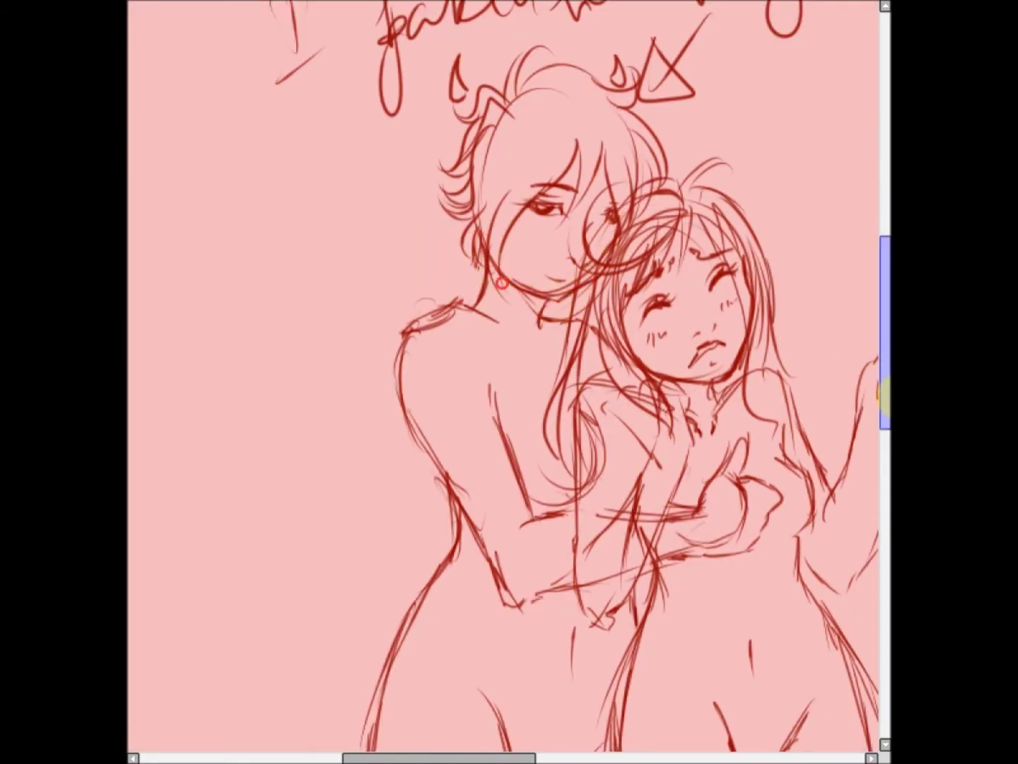
pyautogui.hotkey('ctrl', 'z')
pyautogui.moveTo(495, 305); pyautogui.dragTo(414, 424)
pyautogui.moveTo(417, 403); pyautogui.dragTo(463, 513)
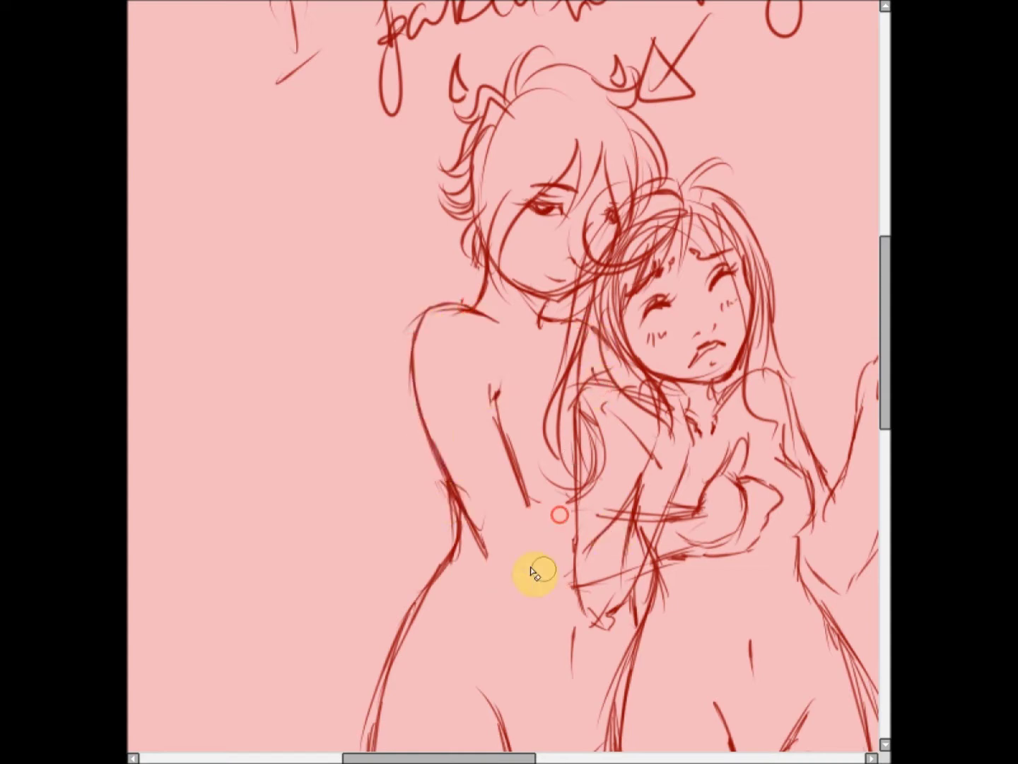
pyautogui.press('End')
pyautogui.moveTo(340, 452); pyautogui.dragTo(397, 557)
pyautogui.press('Home')
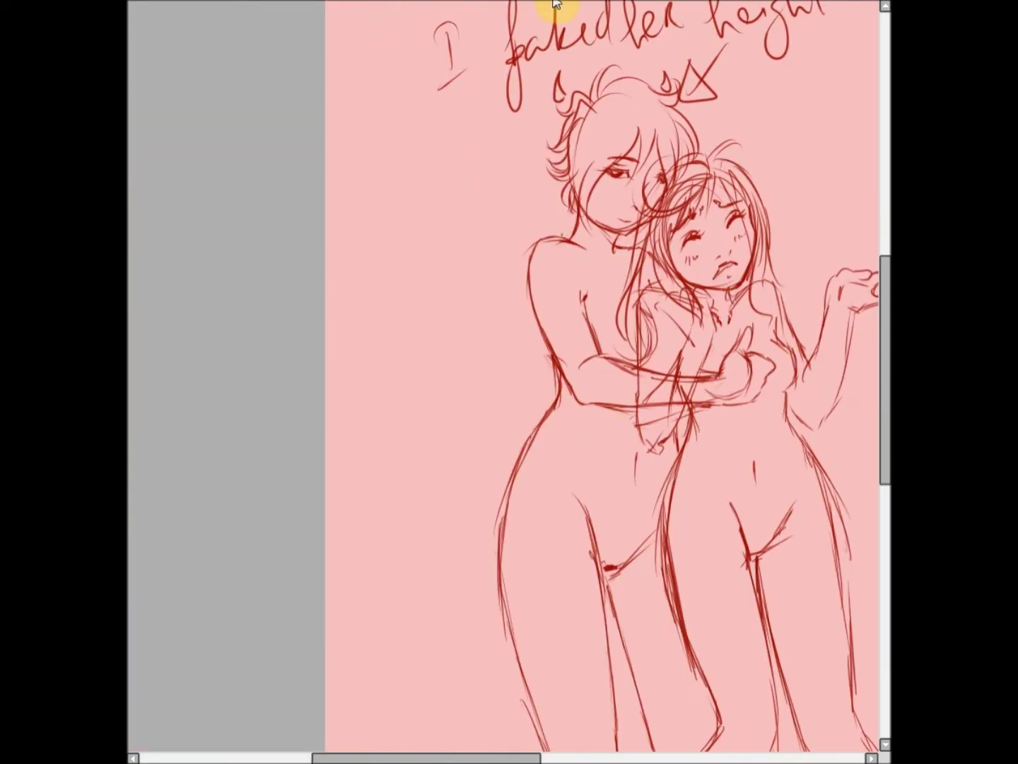
# Step: Mirror the view and redraw the taller figure's waist, hips and legs with bent knees
pyautogui.press('h')
pyautogui.scroll(-2, 830, 373)
pyautogui.moveTo(566, 424); pyautogui.dragTo(639, 538)
pyautogui.moveTo(523, 636); pyautogui.dragTo(539, 440)
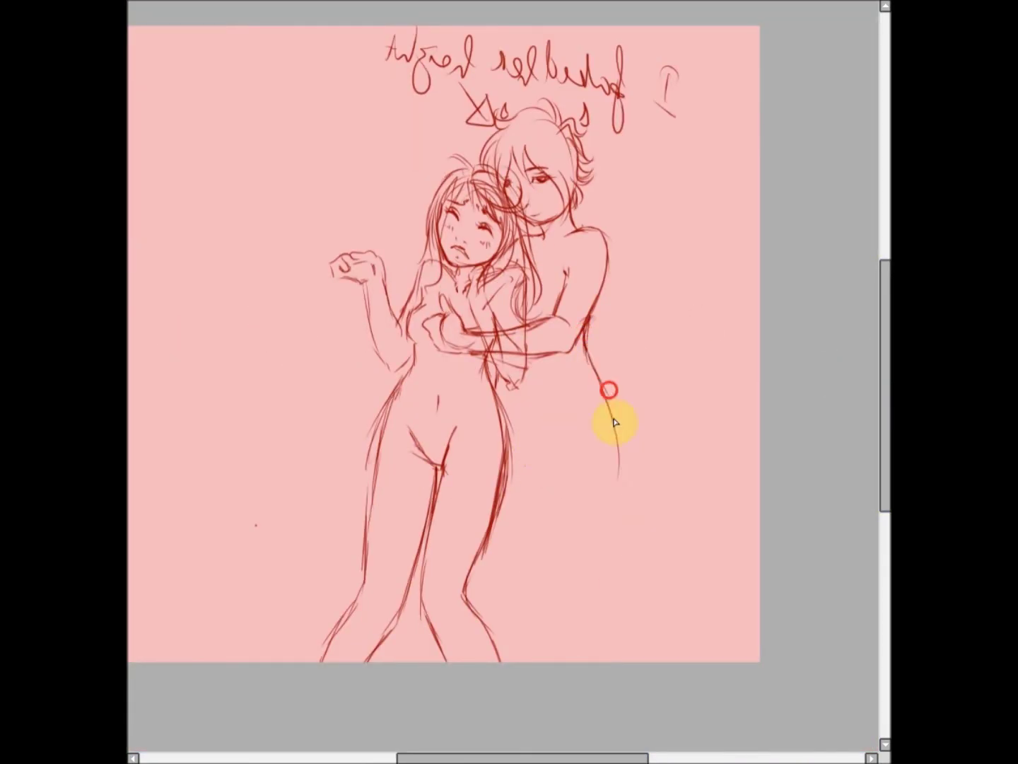
pyautogui.moveTo(591, 357); pyautogui.dragTo(621, 659)
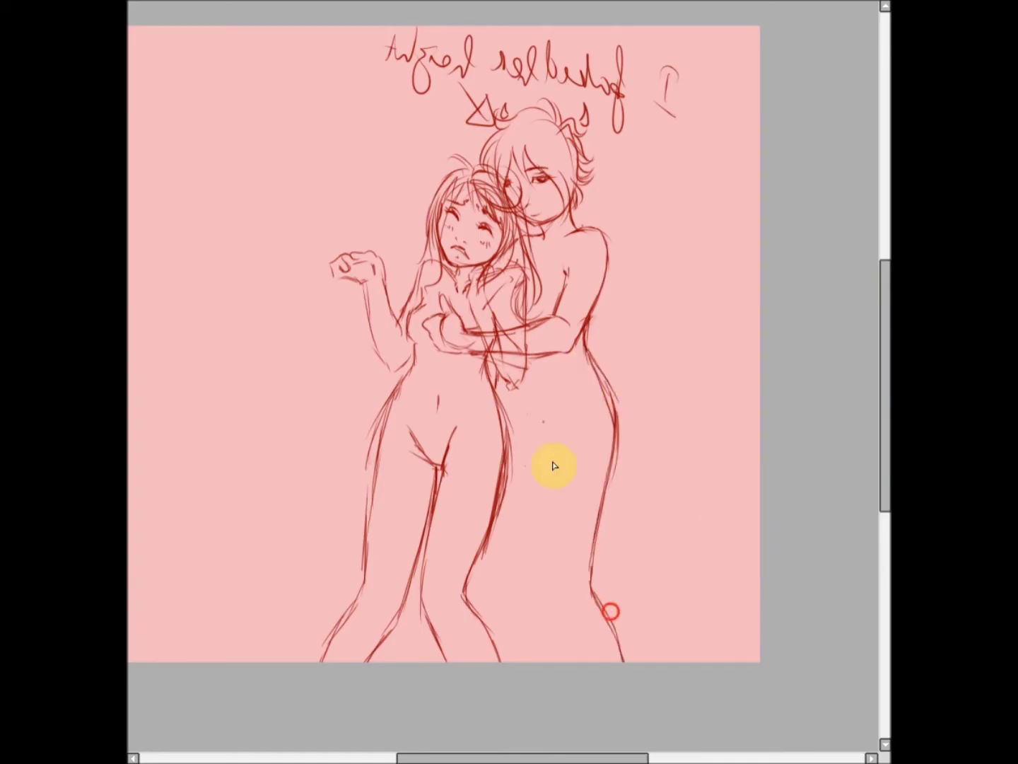
pyautogui.moveTo(557, 409)
pyautogui.mouseDown()
pyautogui.moveTo(527, 604)
pyautogui.moveTo(609, 614)
pyautogui.moveTo(613, 599)
pyautogui.mouseUp()
pyautogui.moveTo(560, 404); pyautogui.dragTo(516, 633)
pyautogui.moveTo(601, 506)
pyautogui.mouseDown()
pyautogui.moveTo(774, 416)
pyautogui.moveTo(575, 591)
pyautogui.mouseUp()
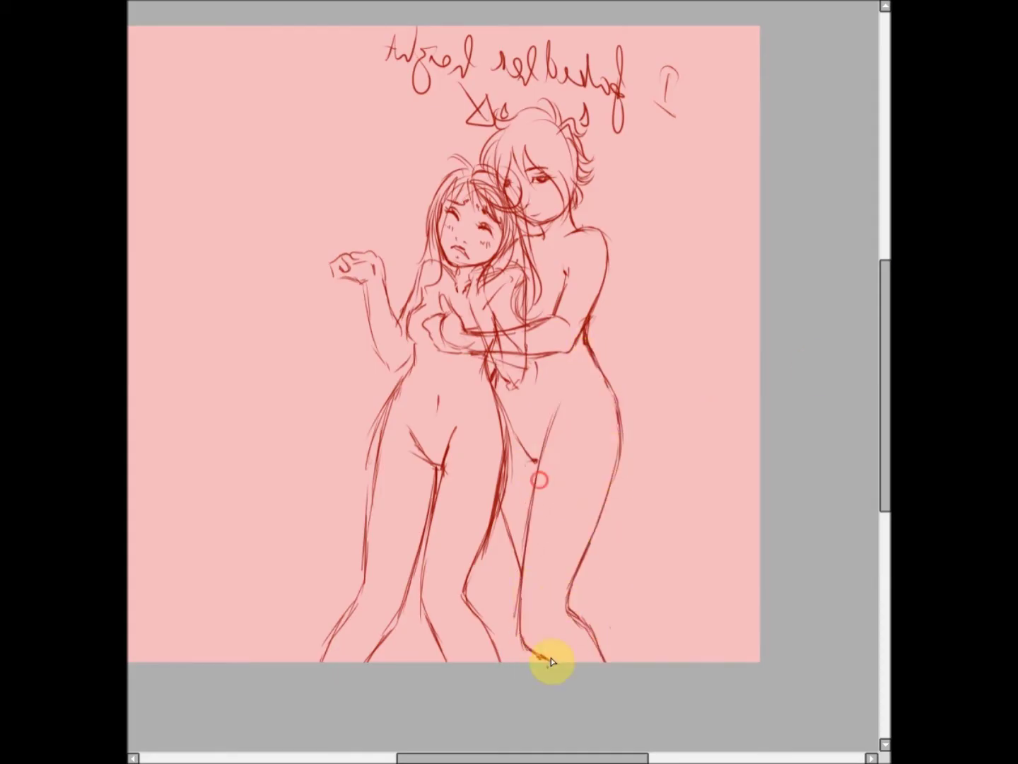
# Step: Touch up the taller figure's face and add more strands to the fringe and the hair behind the neck
pyautogui.scroll(4, 538, 201)
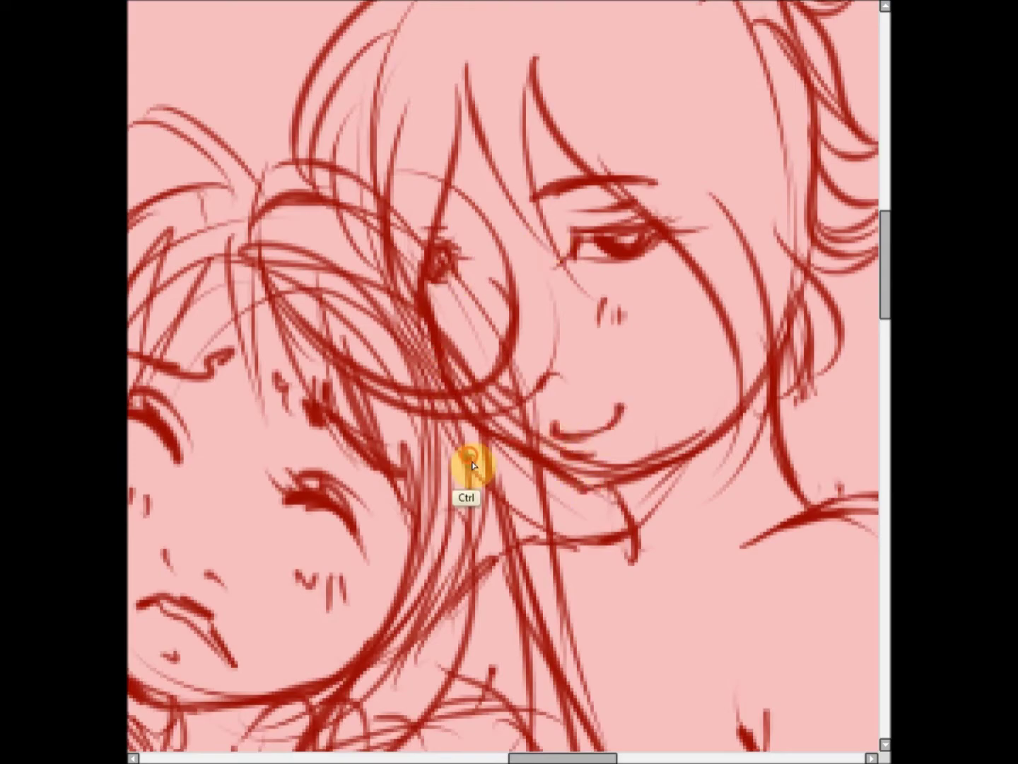
pyautogui.scroll(-4, 416, 517)
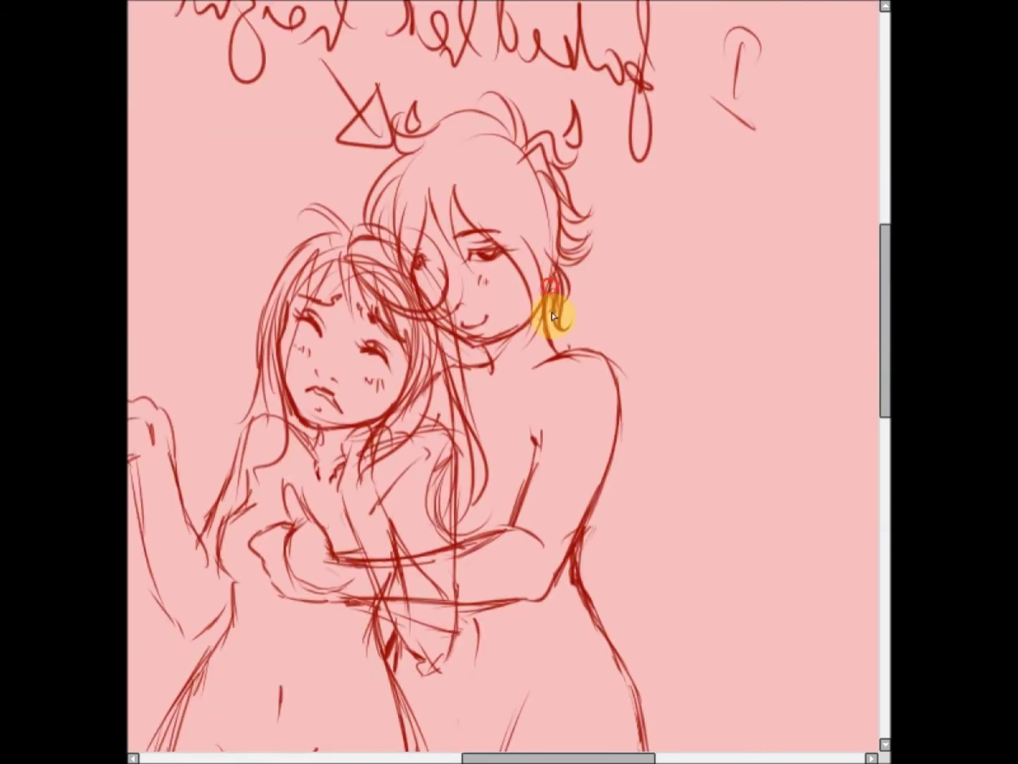
pyautogui.moveTo(541, 213); pyautogui.dragTo(570, 340)
pyautogui.moveTo(516, 184); pyautogui.dragTo(537, 262)
pyautogui.moveTo(510, 138); pyautogui.dragTo(453, 213)
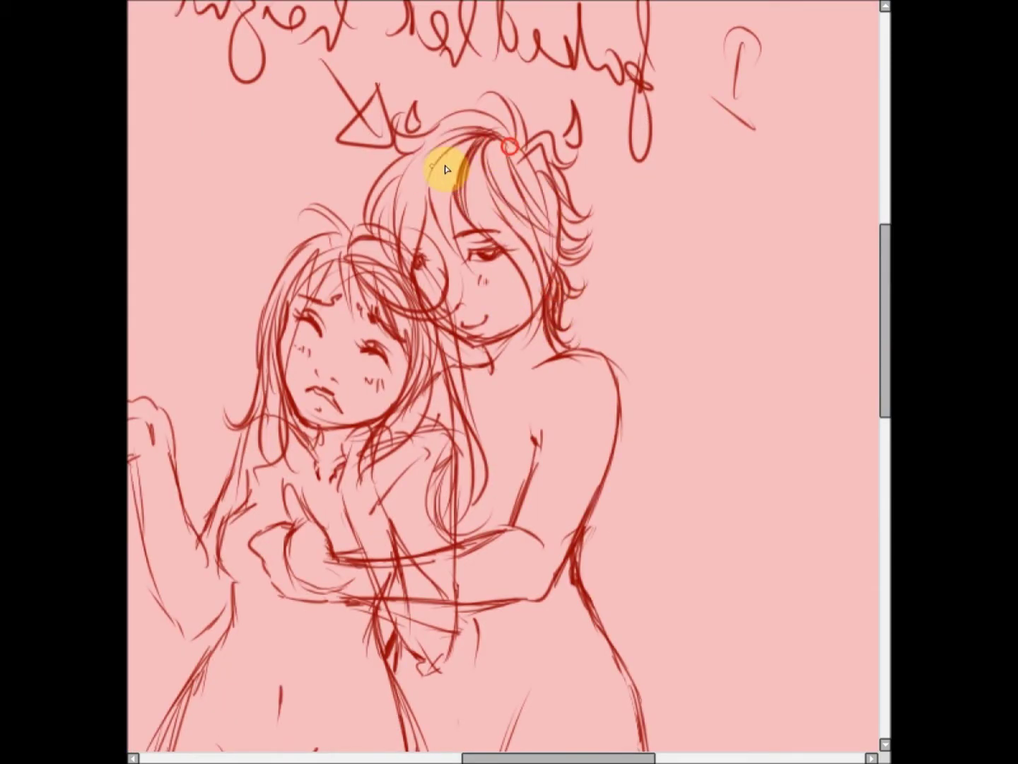
# Step: Handwrite the note "smirk" in the empty space beside the taller figure's head
pyautogui.moveTo(493, 758)
pyautogui.mouseDown()
pyautogui.moveTo(439, 757)
pyautogui.moveTo(502, 758)
pyautogui.mouseUp()
pyautogui.moveTo(610, 261); pyautogui.dragTo(626, 259)
pyautogui.moveTo(643, 266); pyautogui.dragTo(751, 244)
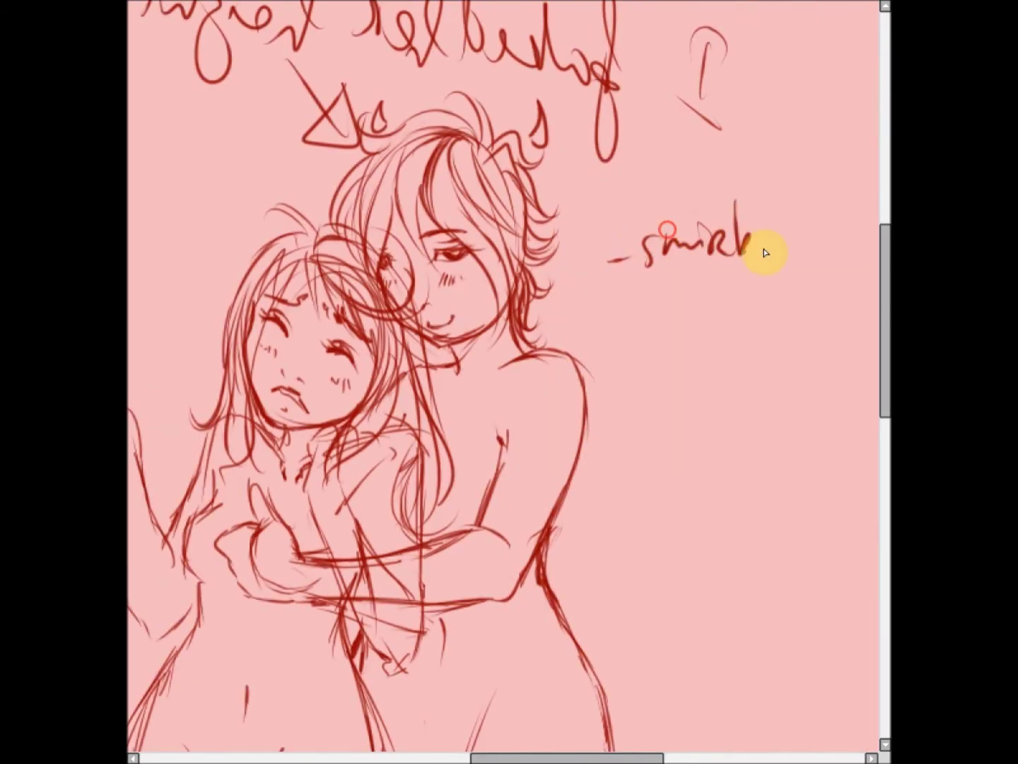
# Step: Sketch the taller figure's collarbone and add a hand resting on the shorter figure's waist
pyautogui.hscroll(-4, 763, 252)
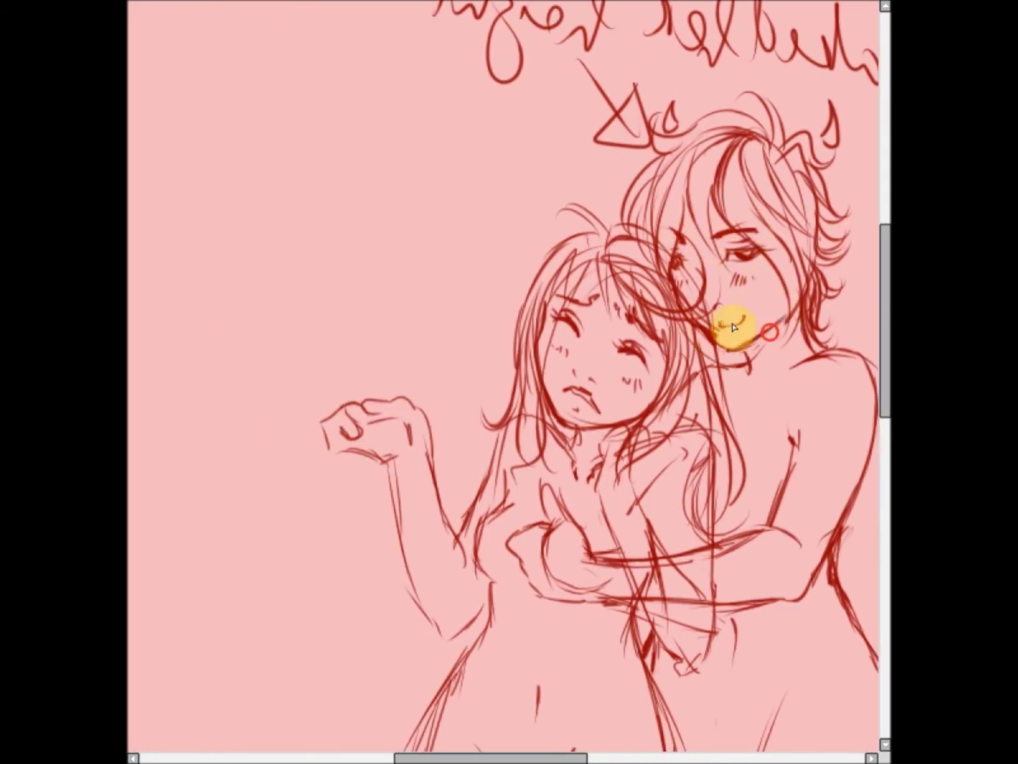
pyautogui.moveTo(707, 435); pyautogui.dragTo(727, 531)
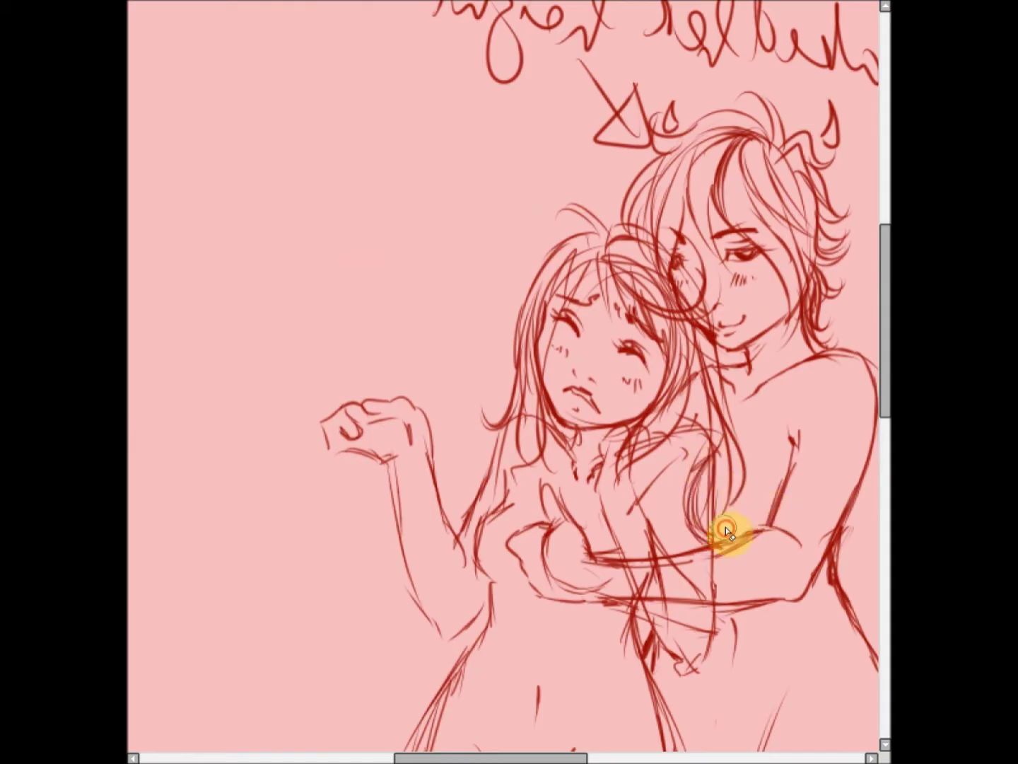
pyautogui.moveTo(456, 649); pyautogui.dragTo(438, 666)
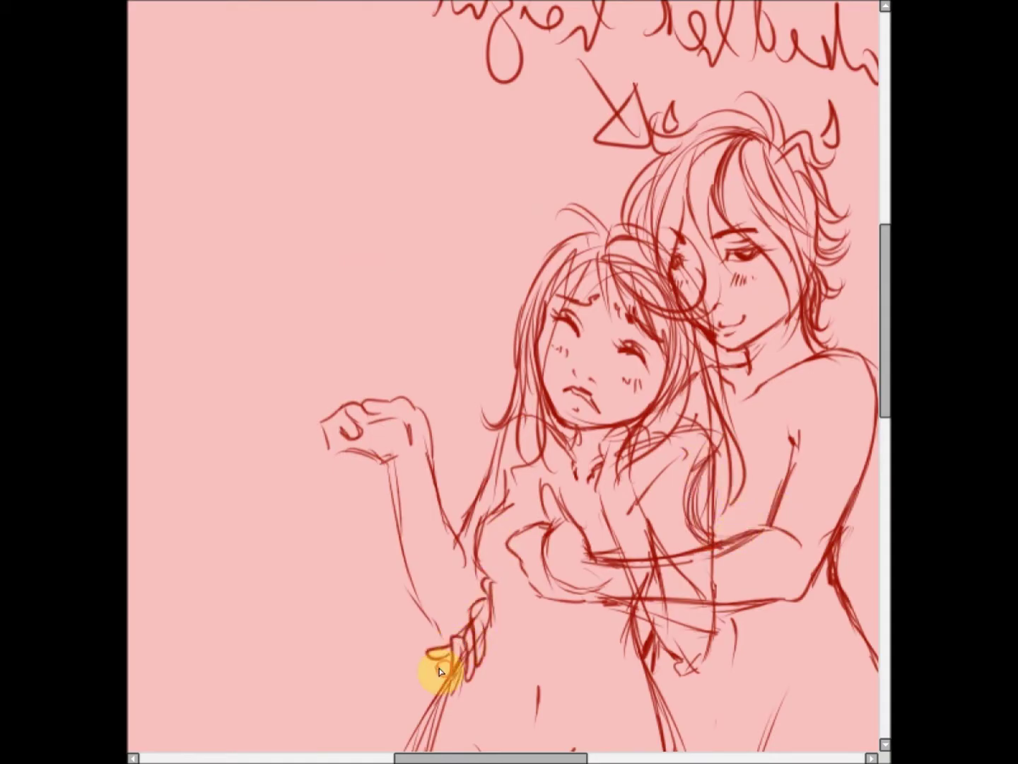
# Step: Restore the unmirrored view and doodle "lol", a heart and "lala" in the empty areas around the figures
pyautogui.hotkey('ctrl', '-')
pyautogui.press('h')
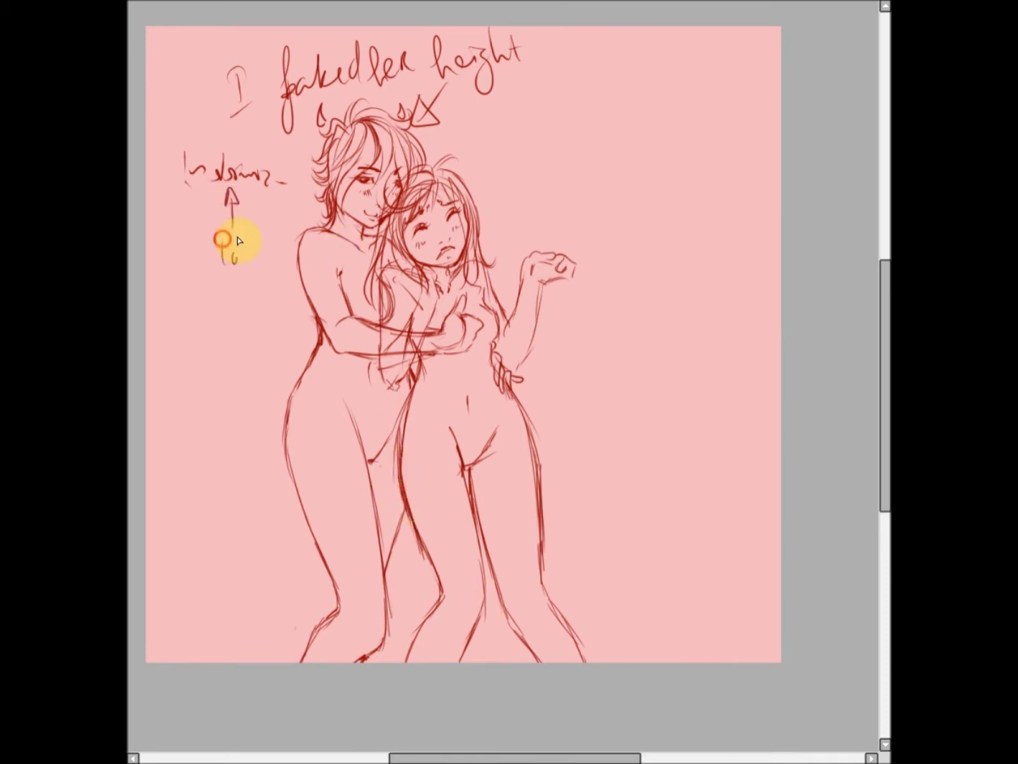
pyautogui.moveTo(626, 373); pyautogui.dragTo(607, 483)
pyautogui.moveTo(649, 459); pyautogui.dragTo(713, 452)
pyautogui.moveTo(723, 392); pyautogui.dragTo(721, 440)
pyautogui.moveTo(750, 414); pyautogui.dragTo(753, 422)
# Step: Ink the tuft on top of the taller figure's head in black over the faded sketch
pyautogui.scroll(5, 325, 159)
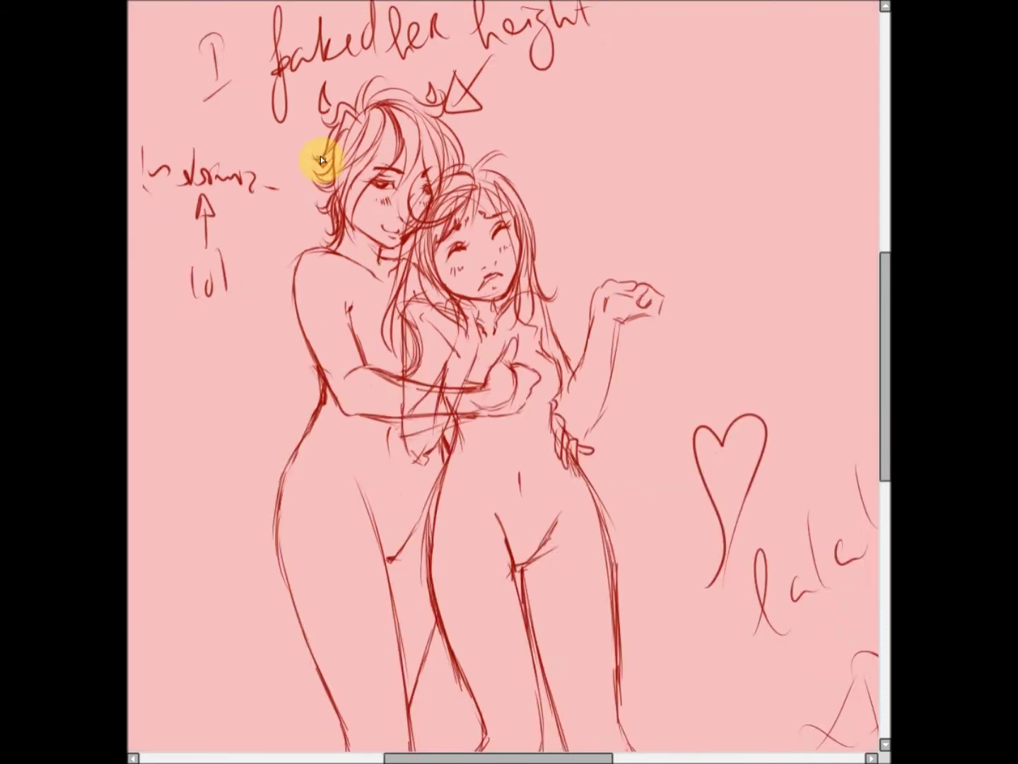
pyautogui.moveTo(431, 83); pyautogui.dragTo(412, 164)
pyautogui.moveTo(462, 39)
pyautogui.mouseDown()
pyautogui.moveTo(388, 175)
pyautogui.moveTo(461, 64)
pyautogui.mouseUp()
pyautogui.hotkey('ctrl', 'z')
pyautogui.hotkey('ctrl', 'z')
pyautogui.moveTo(397, 142); pyautogui.dragTo(482, 109)
pyautogui.moveTo(392, 172); pyautogui.dragTo(330, 216)
# Step: Ink the flicked hair tips along the back of the taller figure's head down toward the neck
pyautogui.moveTo(259, 280); pyautogui.dragTo(322, 334)
pyautogui.moveTo(256, 339); pyautogui.dragTo(321, 360)
pyautogui.moveTo(255, 365); pyautogui.dragTo(321, 388)
pyautogui.moveTo(256, 389); pyautogui.dragTo(317, 419)
pyautogui.moveTo(314, 423)
pyautogui.mouseDown()
pyautogui.moveTo(298, 479)
pyautogui.moveTo(311, 495)
pyautogui.mouseUp()
pyautogui.moveTo(315, 468); pyautogui.dragTo(328, 550)
# Step: Ink the taller figure's long side fringe strands, then the neck line and jawline
pyautogui.moveTo(519, 177)
pyautogui.mouseDown()
pyautogui.moveTo(495, 338)
pyautogui.moveTo(452, 375)
pyautogui.moveTo(396, 571)
pyautogui.mouseUp()
pyautogui.hotkey('ctrl', 'z')
pyautogui.moveTo(364, 396); pyautogui.dragTo(353, 511)
pyautogui.moveTo(452, 579); pyautogui.dragTo(462, 637)
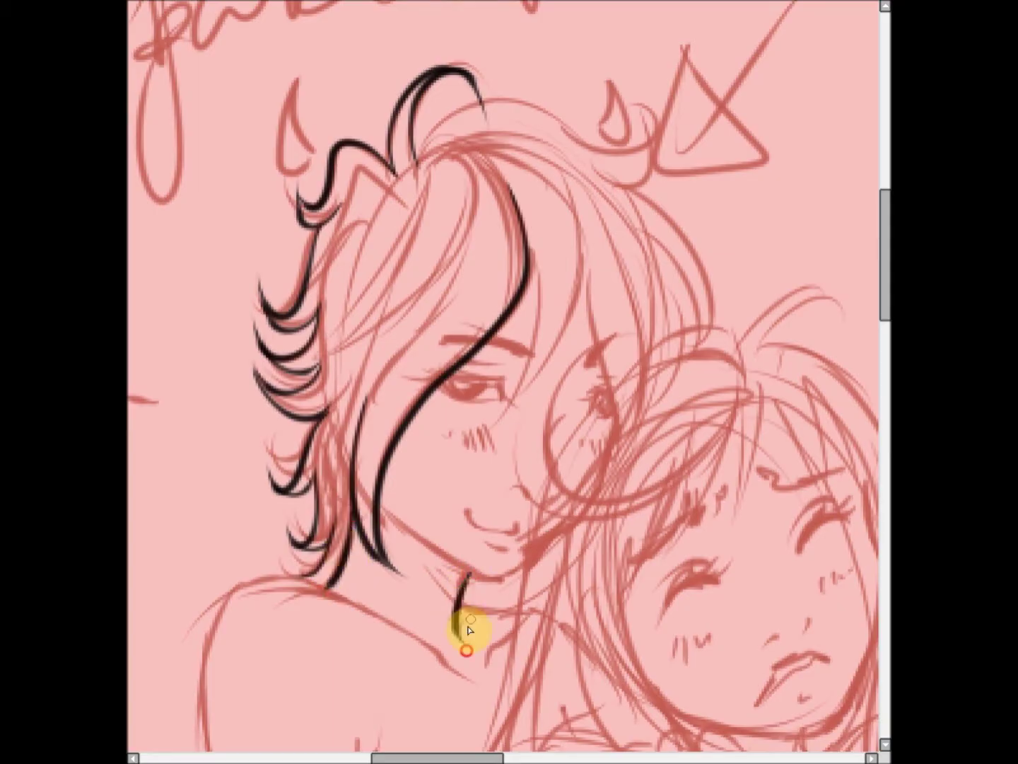
pyautogui.moveTo(371, 495); pyautogui.dragTo(545, 545)
# Step: Ink the pointed bangs between the taller figure's eyes and the hair outline over the crown
pyautogui.moveTo(532, 339)
pyautogui.mouseDown()
pyautogui.moveTo(529, 263)
pyautogui.moveTo(495, 433)
pyautogui.mouseUp()
pyautogui.moveTo(591, 286); pyautogui.dragTo(520, 442)
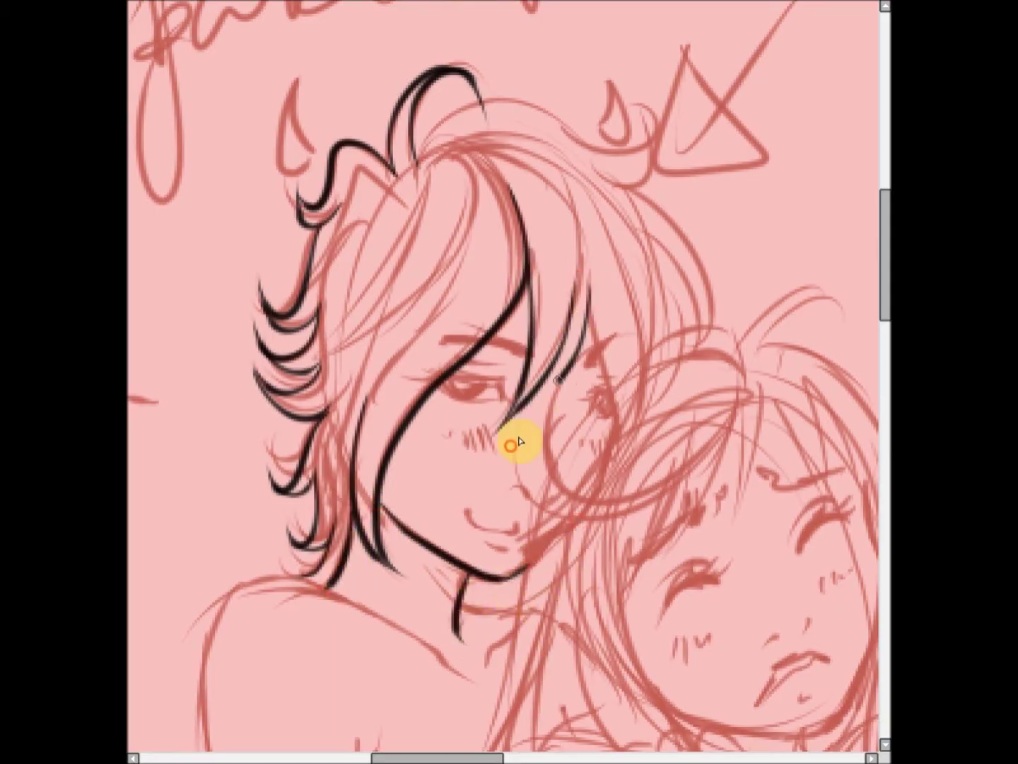
pyautogui.moveTo(594, 311); pyautogui.dragTo(607, 403)
pyautogui.moveTo(418, 162); pyautogui.dragTo(658, 84)
pyautogui.moveTo(659, 84); pyautogui.dragTo(640, 185)
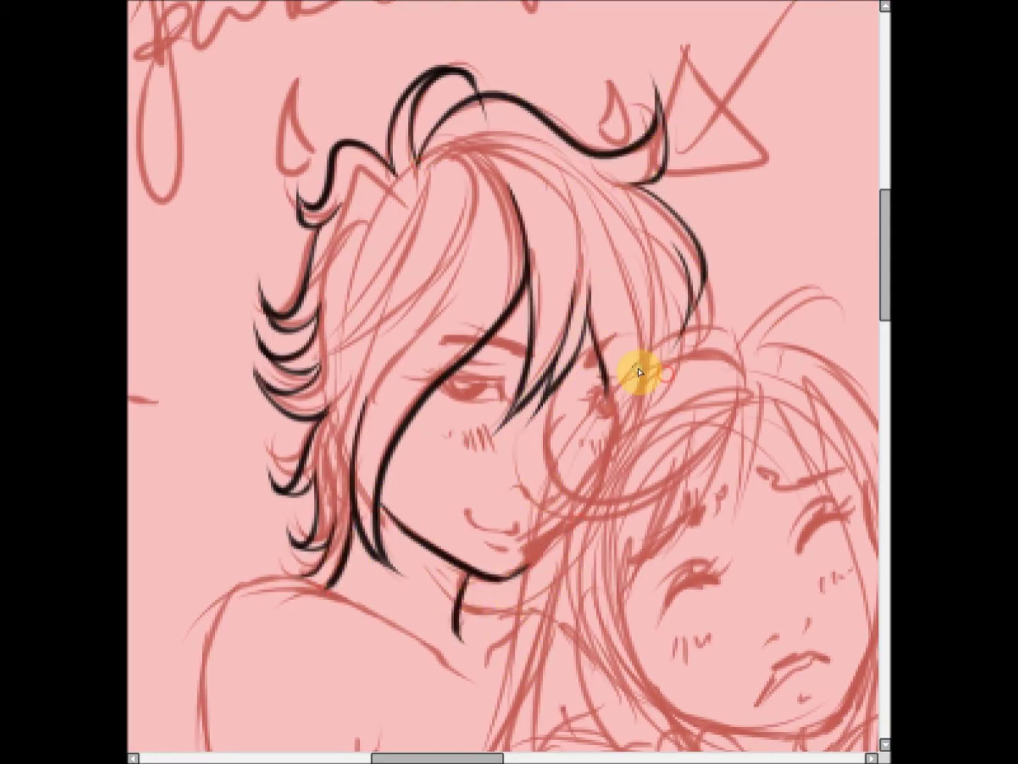
# Step: Ink the taller figure's smiling mouth, eyebrows and both eyes with their lashes
pyautogui.scroll(-5, 557, 447)
pyautogui.scroll(6, 557, 448)
pyautogui.moveTo(530, 343)
pyautogui.mouseDown()
pyautogui.moveTo(489, 382)
pyautogui.moveTo(500, 392)
pyautogui.moveTo(548, 369)
pyautogui.mouseUp()
pyautogui.hotkey('ctrl', 'z')
pyautogui.moveTo(489, 414); pyautogui.dragTo(531, 419)
pyautogui.scroll(3, 487, 377)
pyautogui.moveTo(467, 268); pyautogui.dragTo(405, 270)
pyautogui.moveTo(527, 311)
pyautogui.mouseDown()
pyautogui.moveTo(416, 307)
pyautogui.moveTo(454, 306)
pyautogui.moveTo(450, 324)
pyautogui.mouseUp()
pyautogui.moveTo(452, 269); pyautogui.dragTo(495, 257)
pyautogui.moveTo(565, 230)
pyautogui.mouseDown()
pyautogui.moveTo(496, 204)
pyautogui.moveTo(551, 230)
pyautogui.mouseUp()
pyautogui.moveTo(675, 306); pyautogui.dragTo(672, 329)
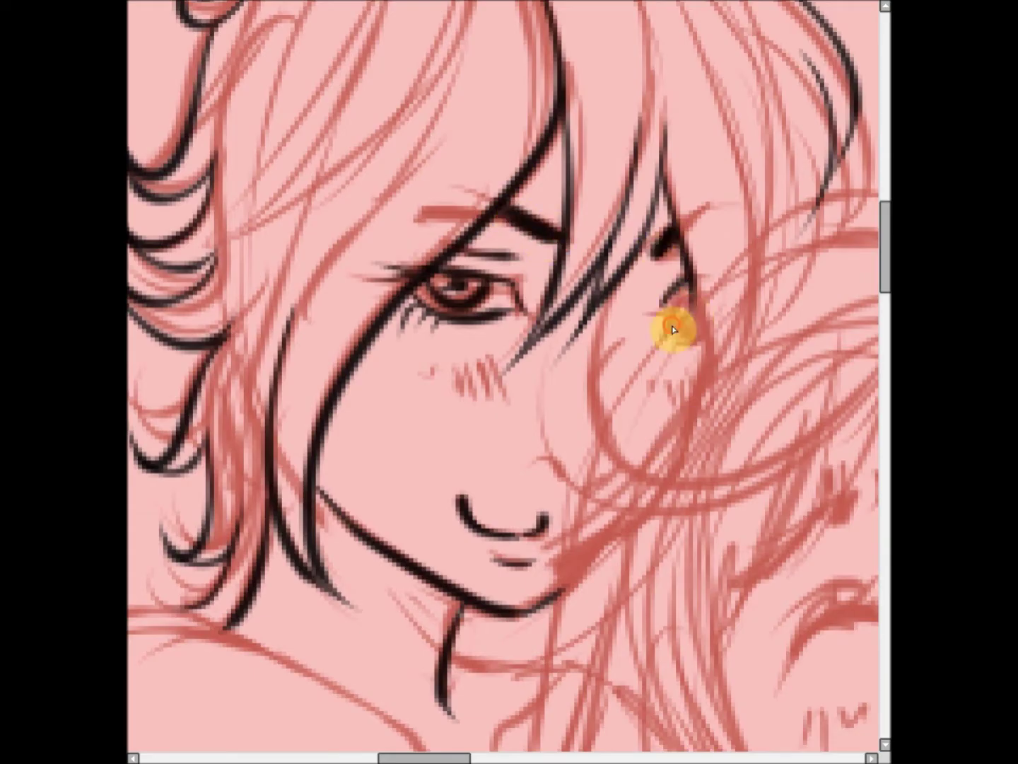
pyautogui.hotkey('ctrl', 'z')
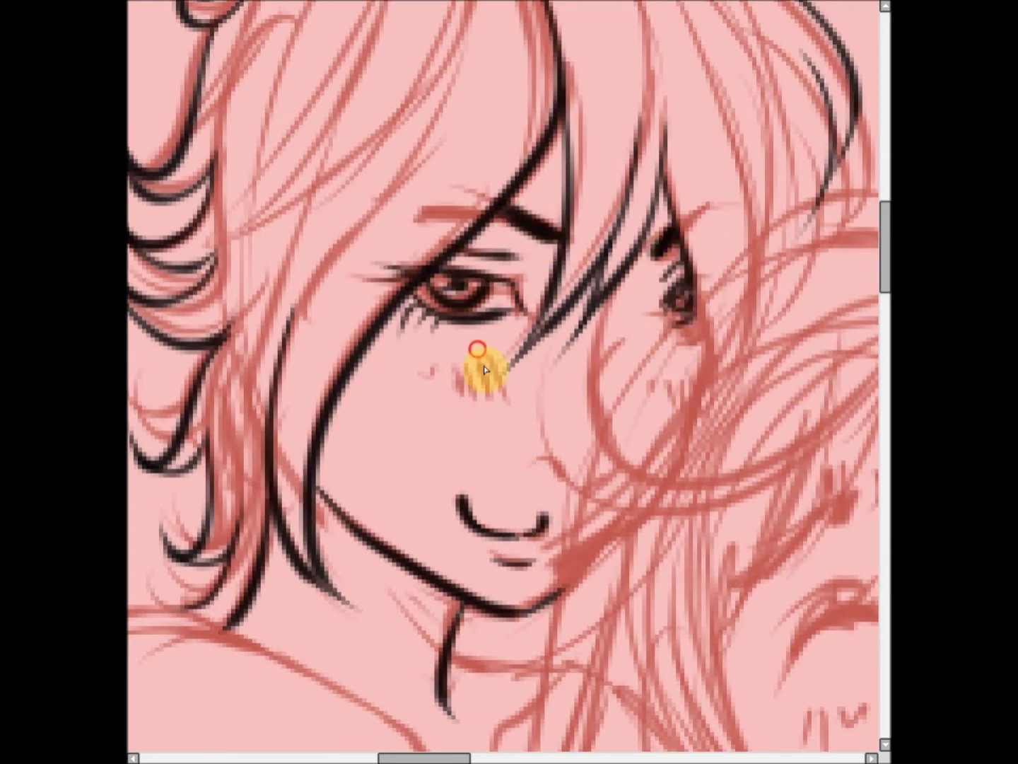
# Step: Ink short blush marks on both of the taller figure's cheeks and the line of the nose
pyautogui.moveTo(486, 369); pyautogui.dragTo(468, 396)
pyautogui.moveTo(669, 373); pyautogui.dragTo(671, 387)
pyautogui.moveTo(595, 397); pyautogui.dragTo(607, 484)
pyautogui.moveTo(566, 470); pyautogui.dragTo(531, 461)
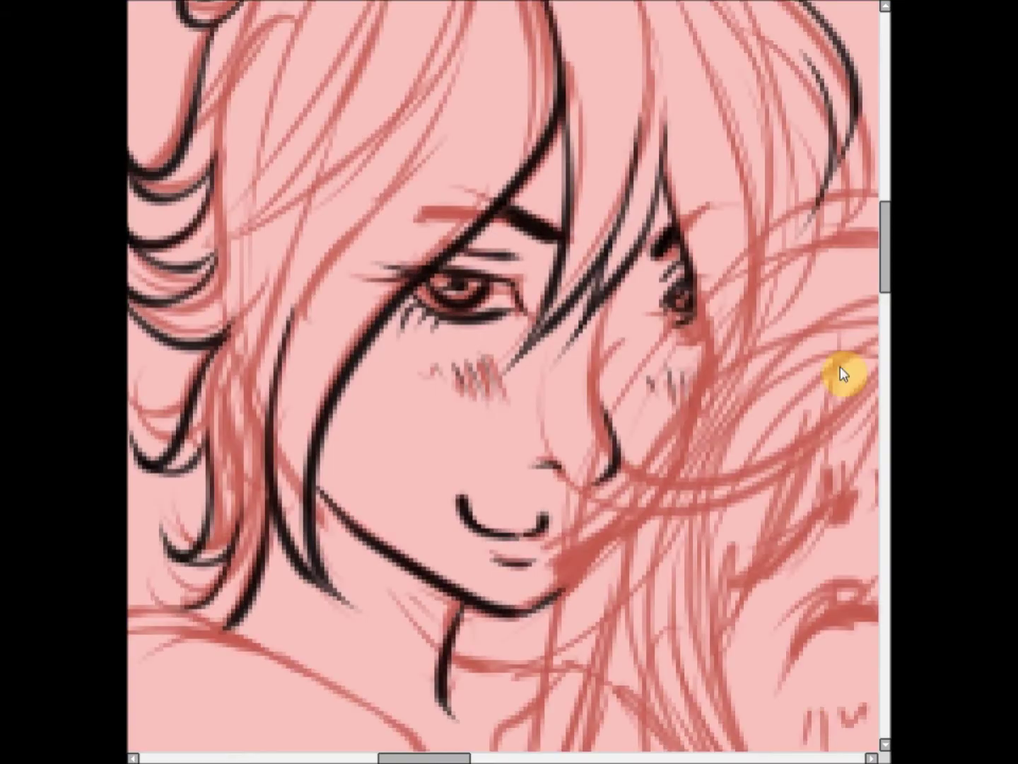
# Step: Replace the nose with a smaller one and reposition the mouth closer beneath it
pyautogui.hotkey('ctrl', 'z')
pyautogui.moveTo(609, 384); pyautogui.dragTo(630, 440)
pyautogui.moveTo(538, 493); pyautogui.dragTo(557, 519)
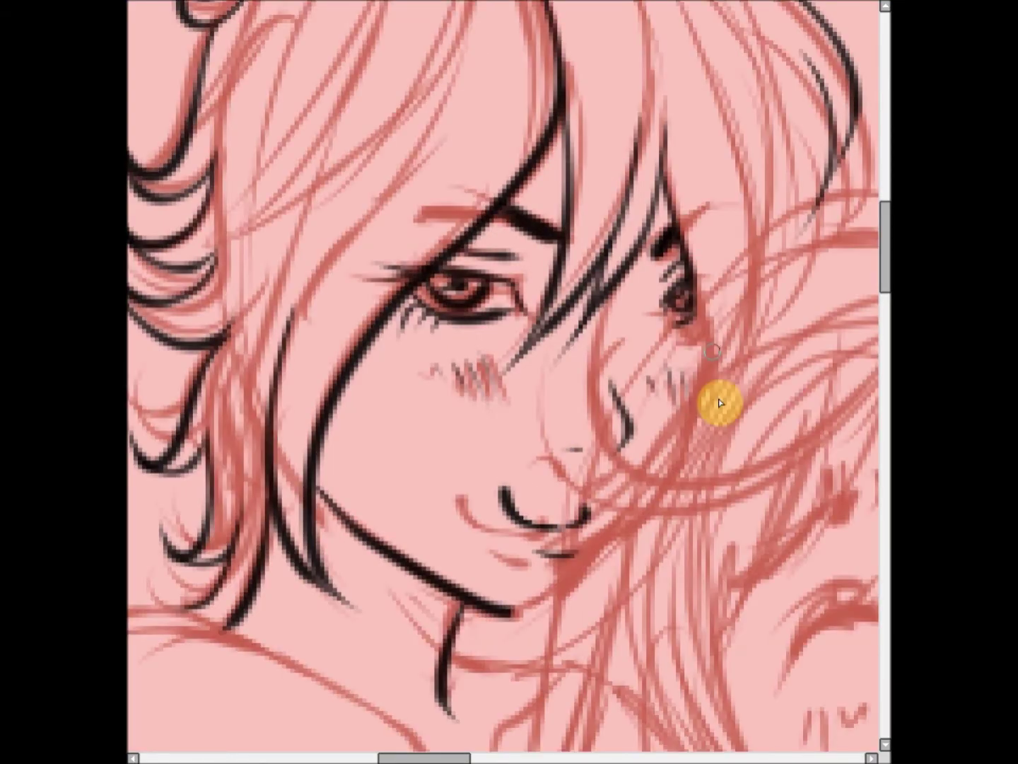
# Step: Ink the shorter figure's parted bangs, the near side of the face and the outer hair outline
pyautogui.scroll(-5, 823, 436)
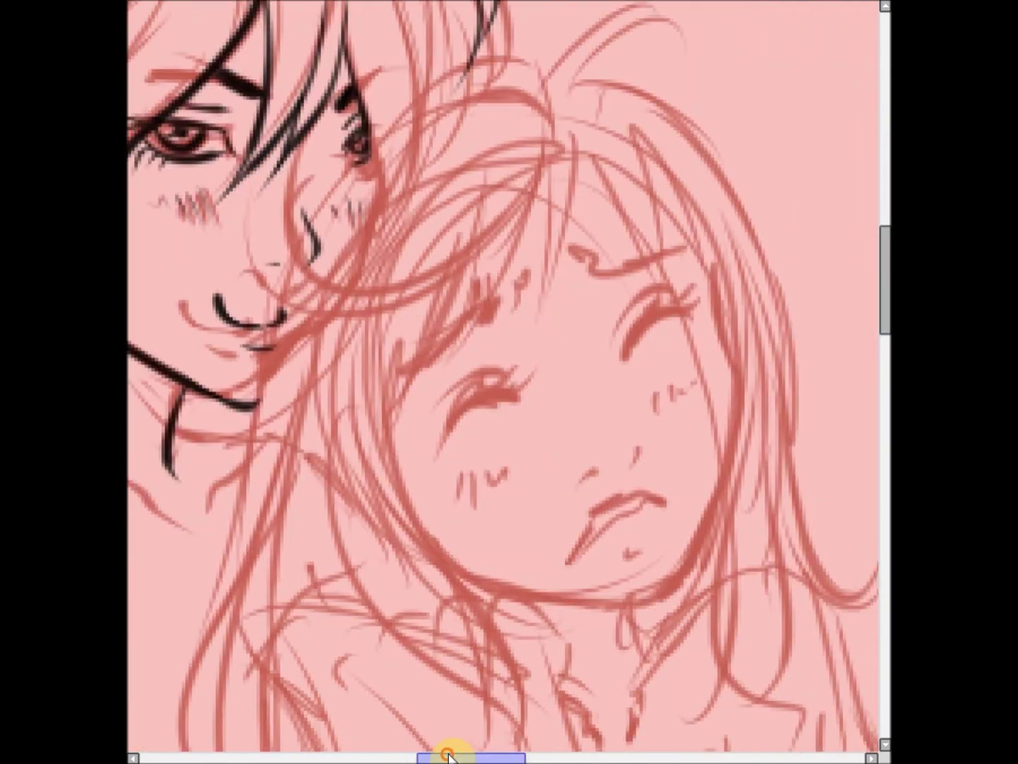
pyautogui.moveTo(565, 137)
pyautogui.mouseDown()
pyautogui.moveTo(424, 551)
pyautogui.moveTo(682, 268)
pyautogui.moveTo(714, 438)
pyautogui.mouseUp()
pyautogui.moveTo(664, 220)
pyautogui.mouseDown()
pyautogui.moveTo(753, 422)
pyautogui.moveTo(742, 531)
pyautogui.mouseUp()
pyautogui.moveTo(742, 330); pyautogui.dragTo(814, 464)
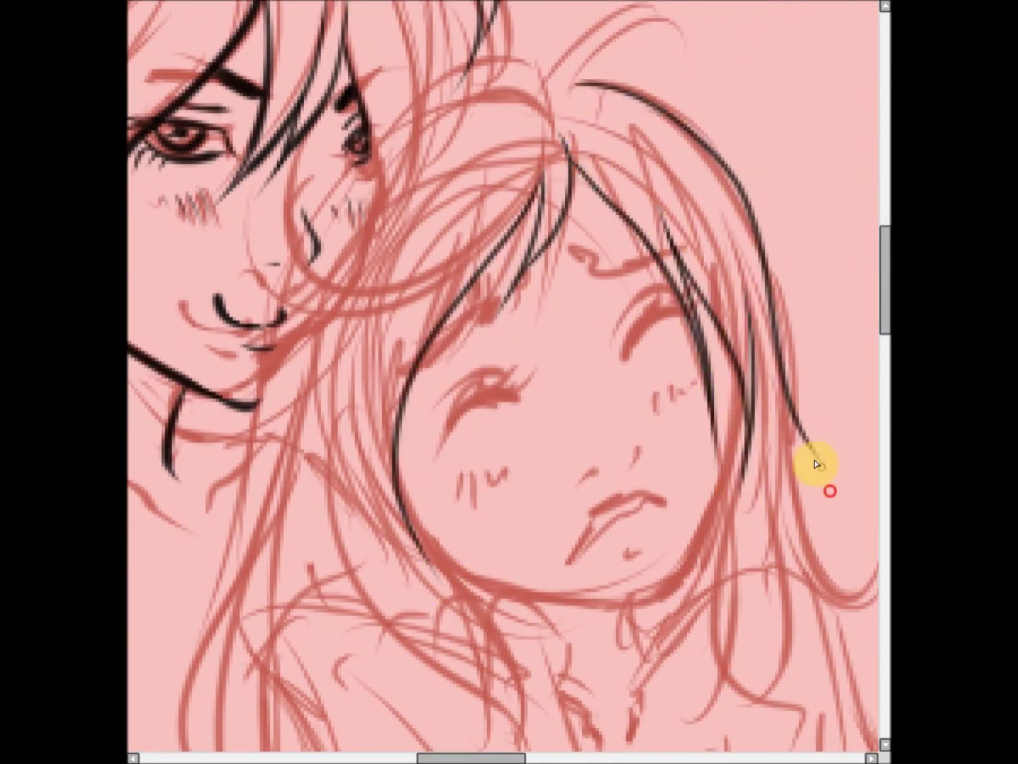
# Step: Ink the curled tips of the shorter figure's outer hair and close the jaw and chin line
pyautogui.moveTo(500, 751); pyautogui.dragTo(528, 751)
pyautogui.scroll(-3, 700, 421)
pyautogui.moveTo(605, 379); pyautogui.dragTo(700, 421)
pyautogui.moveTo(559, 260)
pyautogui.mouseDown()
pyautogui.moveTo(484, 475)
pyautogui.moveTo(311, 489)
pyautogui.mouseUp()
pyautogui.hotkey('ctrl', 'z')
pyautogui.moveTo(228, 379)
pyautogui.mouseDown()
pyautogui.moveTo(325, 464)
pyautogui.moveTo(526, 428)
pyautogui.mouseUp()
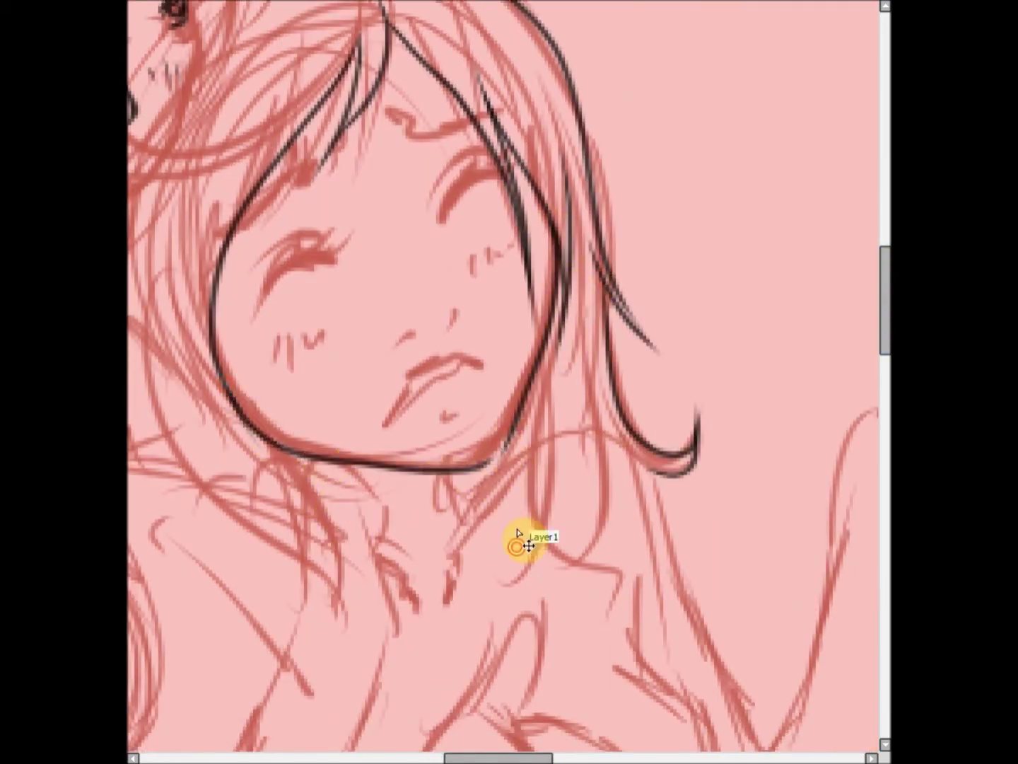
# Step: Ink the shorter figure's frowning mouth and small nose
pyautogui.moveTo(425, 364); pyautogui.dragTo(478, 375)
pyautogui.moveTo(415, 392); pyautogui.dragTo(456, 418)
pyautogui.moveTo(455, 289); pyautogui.dragTo(445, 346)
# Step: Ink both of the shorter figure's closed eyes with their lids and lashes
pyautogui.scroll(3, 446, 346)
pyautogui.hscroll(-3, 446, 347)
pyautogui.moveTo(556, 423); pyautogui.dragTo(476, 484)
pyautogui.moveTo(519, 439); pyautogui.dragTo(563, 404)
pyautogui.moveTo(665, 386)
pyautogui.mouseDown()
pyautogui.moveTo(690, 346)
pyautogui.moveTo(743, 337)
pyautogui.mouseUp()
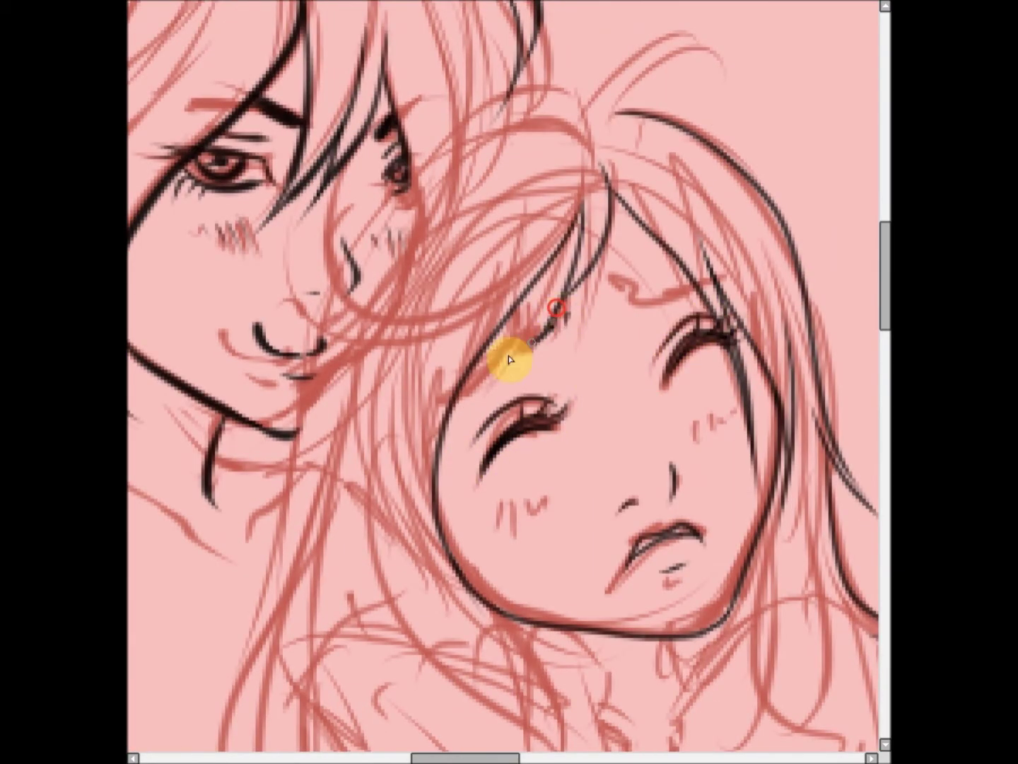
# Step: Ink the shorter figure's worried eyebrows and short blush marks on both cheeks
pyautogui.moveTo(551, 321); pyautogui.dragTo(449, 424)
pyautogui.moveTo(623, 279); pyautogui.dragTo(668, 290)
pyautogui.moveTo(574, 304); pyautogui.dragTo(532, 327)
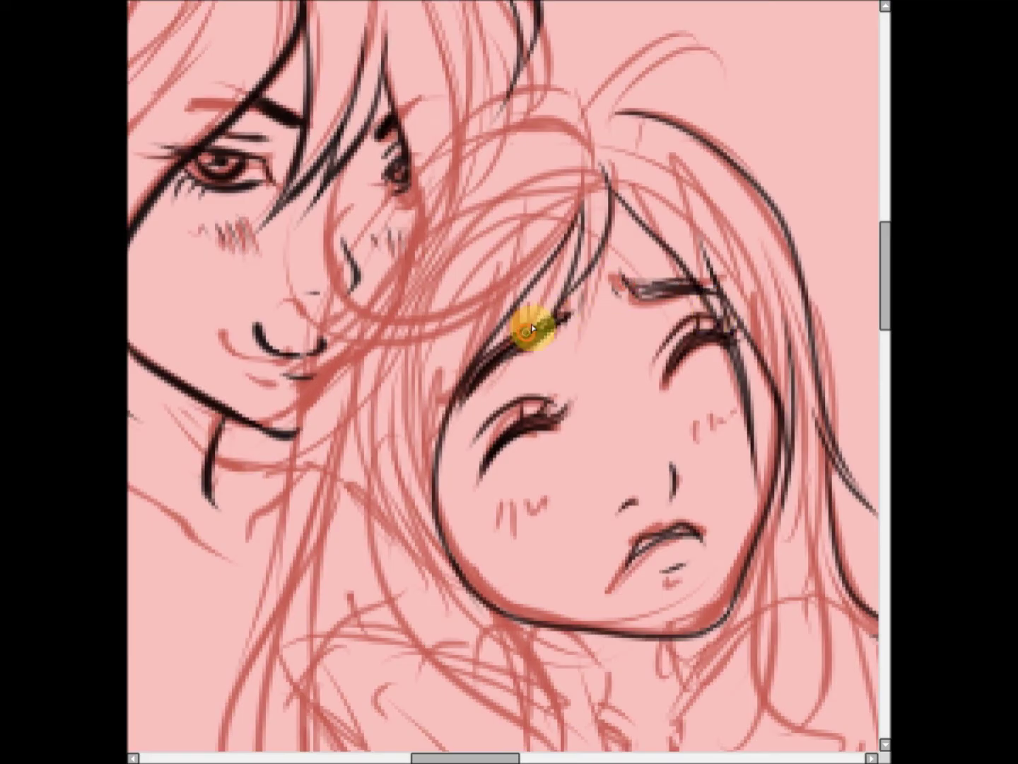
pyautogui.moveTo(504, 503); pyautogui.dragTo(529, 495)
pyautogui.moveTo(697, 433)
pyautogui.mouseDown()
pyautogui.moveTo(707, 410)
pyautogui.moveTo(740, 414)
pyautogui.mouseUp()
# Step: Ink the curled stray lock on the shorter figure's head and the large swept bang joining the crown
pyautogui.scroll(-5, 707, 416)
pyautogui.scroll(6, 644, 152)
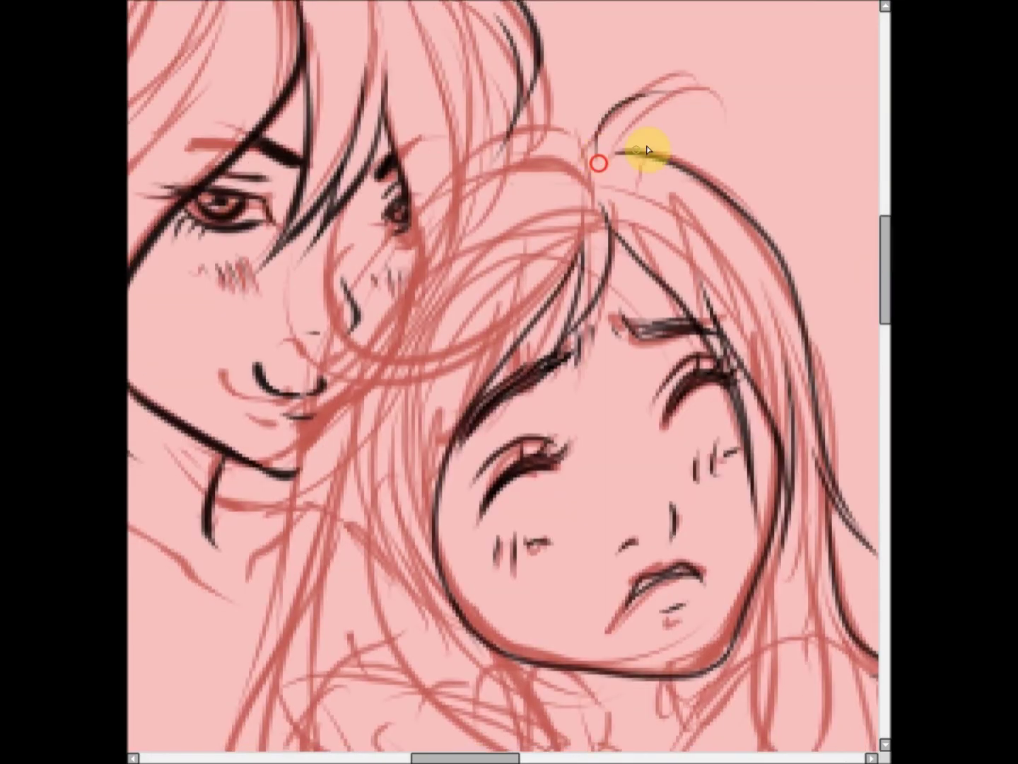
pyautogui.moveTo(591, 149); pyautogui.dragTo(717, 112)
pyautogui.moveTo(612, 152); pyautogui.dragTo(711, 106)
pyautogui.moveTo(321, 350); pyautogui.dragTo(512, 322)
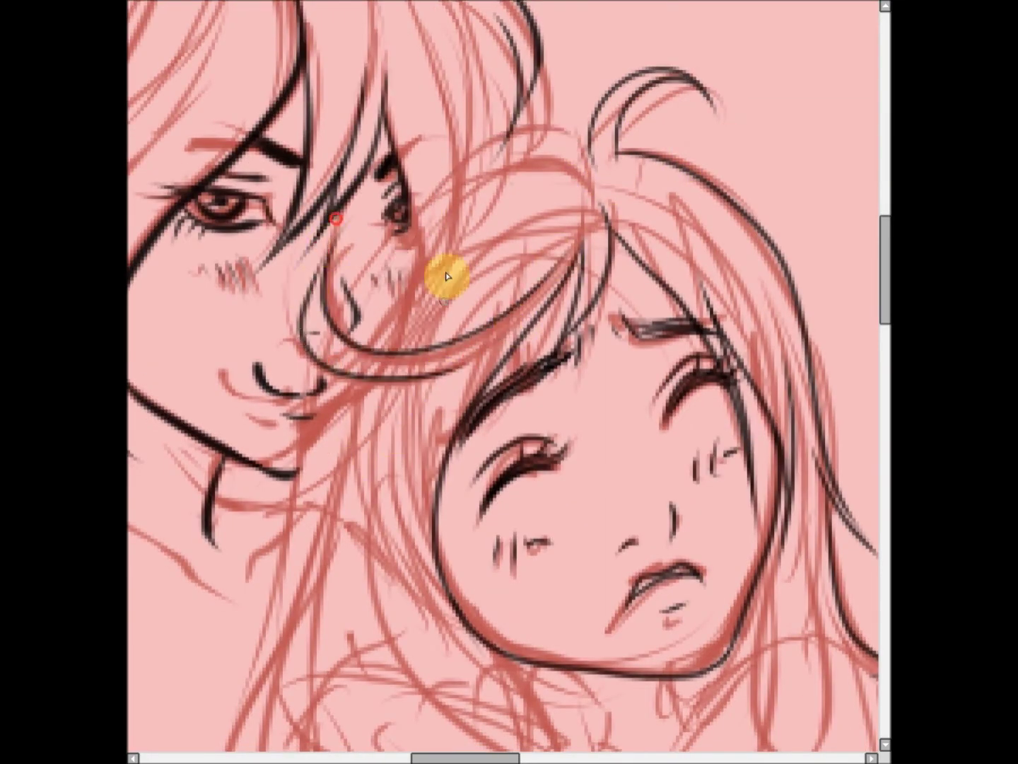
pyautogui.moveTo(598, 152); pyautogui.dragTo(329, 338)
# Step: Ink the long hair locks hanging between the two figures, ending in curved points
pyautogui.scroll(-5, 329, 338)
pyautogui.moveTo(257, 335); pyautogui.dragTo(223, 506)
pyautogui.moveTo(350, 43)
pyautogui.mouseDown()
pyautogui.moveTo(287, 263)
pyautogui.moveTo(315, 527)
pyautogui.mouseUp()
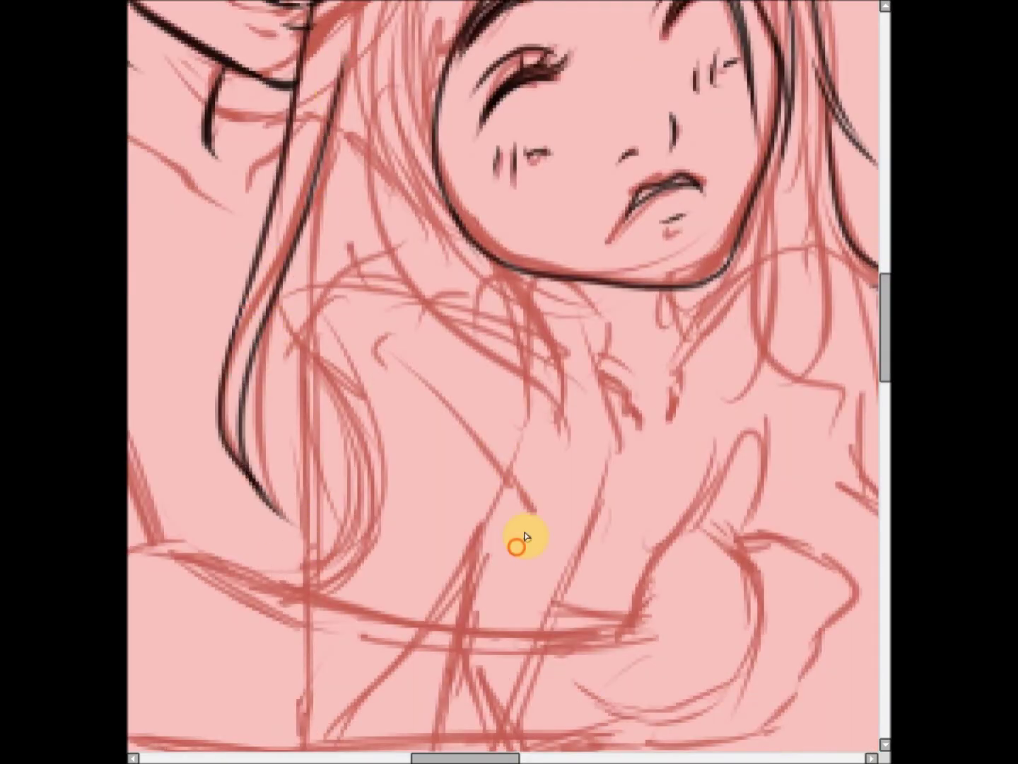
pyautogui.scroll(-1, 519, 541)
pyautogui.moveTo(328, 230); pyautogui.dragTo(358, 517)
pyautogui.moveTo(424, 150)
pyautogui.mouseDown()
pyautogui.moveTo(365, 524)
pyautogui.moveTo(565, 375)
pyautogui.mouseUp()
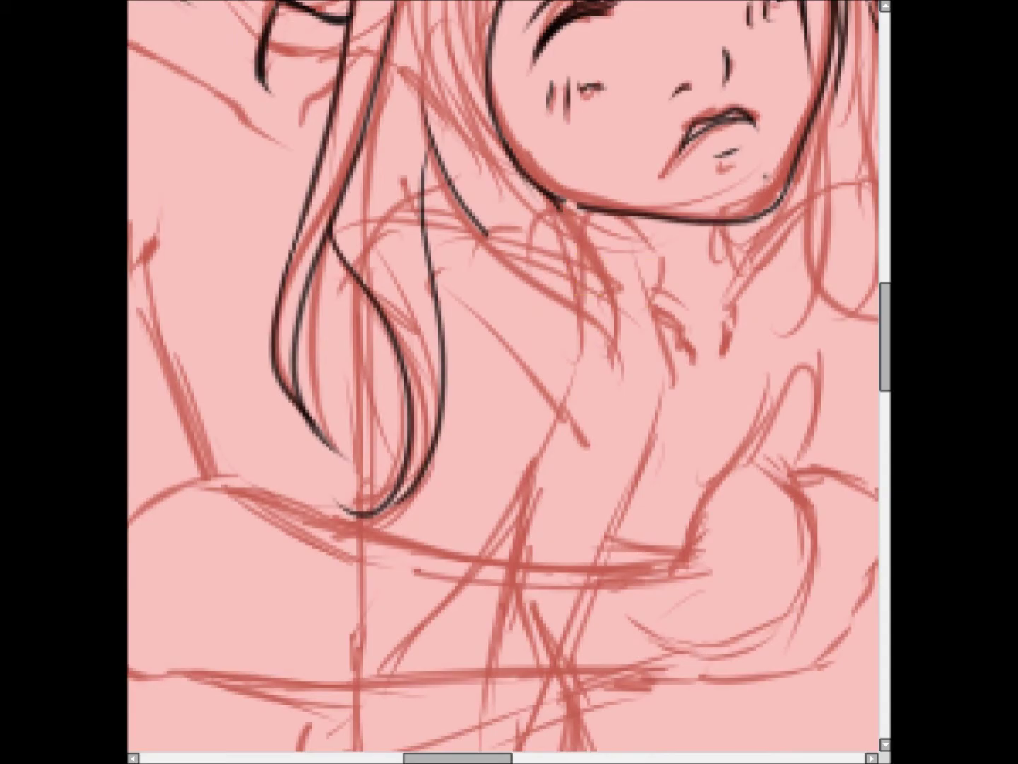
# Step: Ink the hair locks falling beside and beneath the far side of the shorter figure's jaw
pyautogui.scroll(4, 798, 341)
pyautogui.hscroll(4, 799, 340)
pyautogui.moveTo(550, 338); pyautogui.dragTo(545, 551)
pyautogui.moveTo(546, 389); pyautogui.dragTo(460, 520)
pyautogui.scroll(-3, 846, 481)
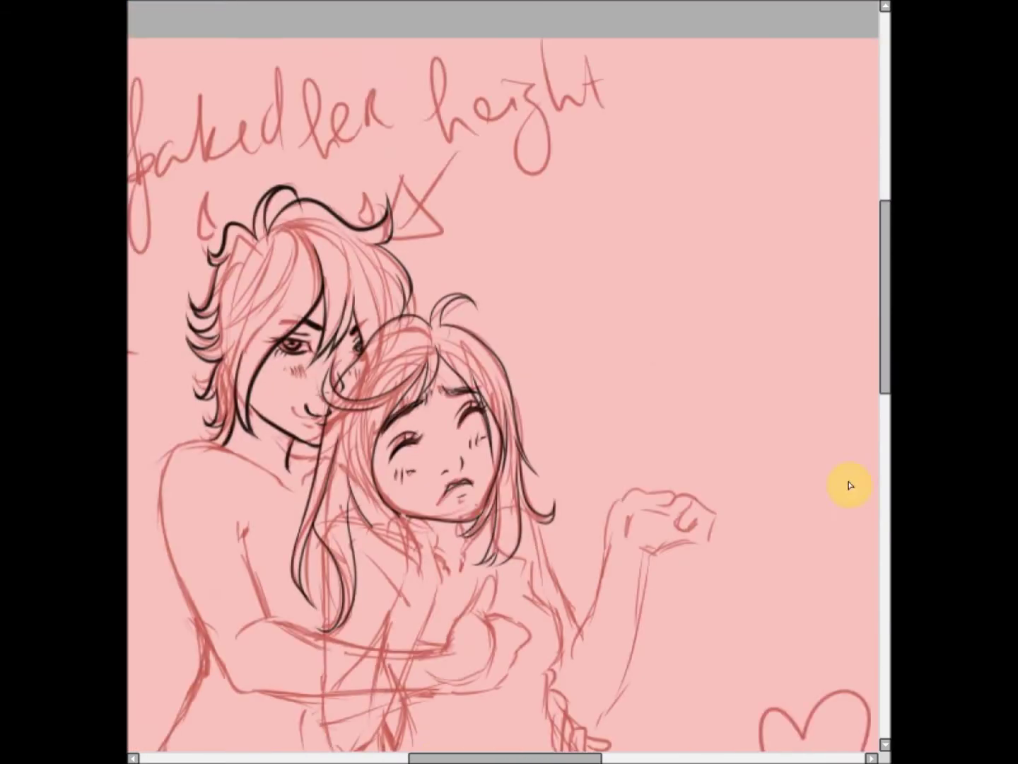
# Step: Hide the sketch and erase the taller figure's face lines that overlap the shorter figure's hair
pyautogui.scroll(4, 697, 352)
pyautogui.scroll(3, 736, 417)
pyautogui.press('Escape')
pyautogui.scroll(-4, 706, 636)
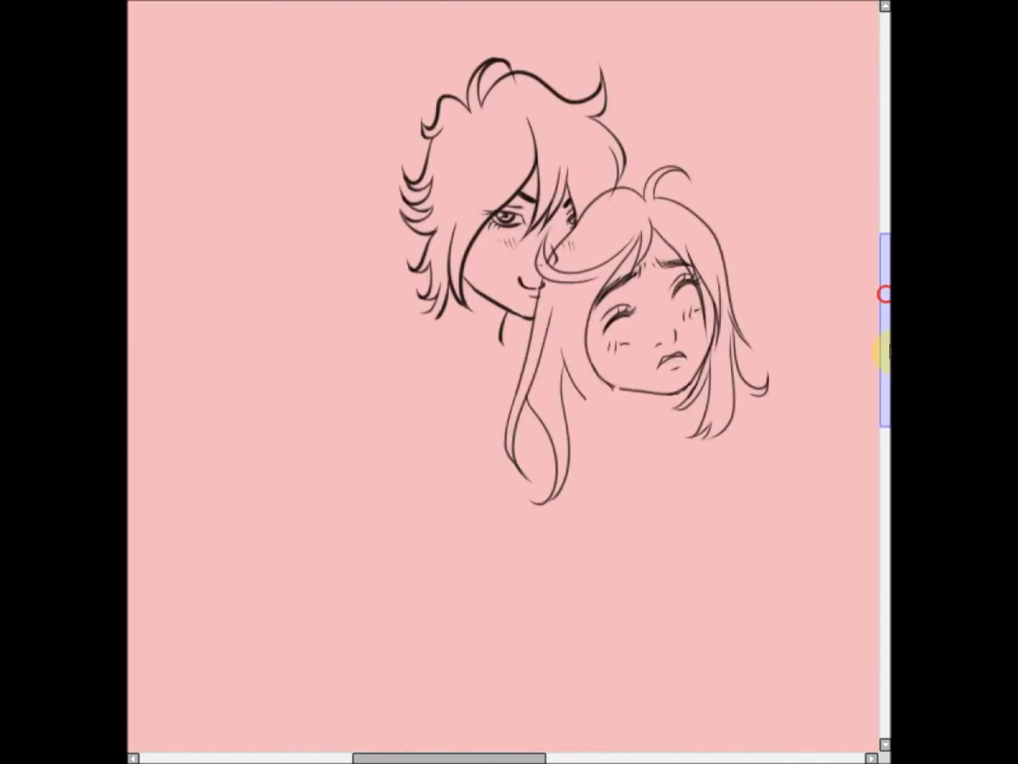
pyautogui.scroll(5, 680, 14)
pyautogui.moveTo(532, 262); pyautogui.dragTo(575, 278)
pyautogui.moveTo(528, 333); pyautogui.dragTo(538, 283)
pyautogui.click(727, 125)
pyautogui.scroll(-1, 750, 227)
pyautogui.click(741, 306)
# Step: Show the sketch again and ink the shorter figure's hand under the chin, its forearm and the outer upper arm
pyautogui.scroll(-5, 496, 545)
pyautogui.scroll(2, 563, 481)
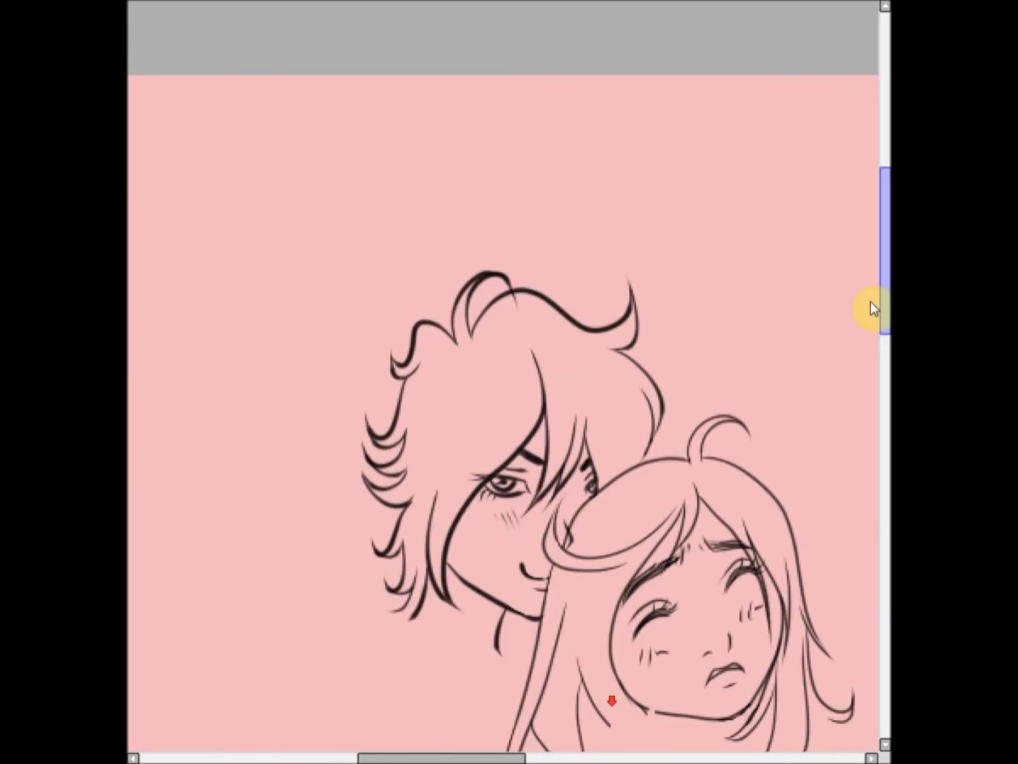
pyautogui.scroll(3, 607, 342)
pyautogui.scroll(-3, 607, 343)
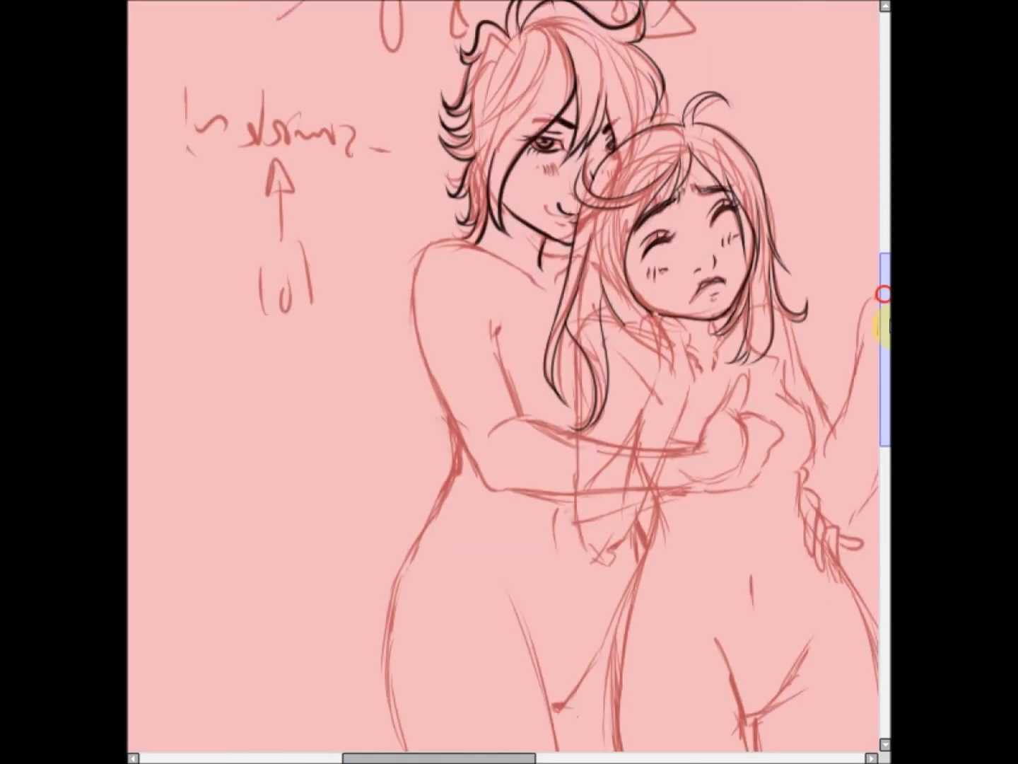
pyautogui.scroll(3, 659, 268)
pyautogui.moveTo(564, 251)
pyautogui.mouseDown()
pyautogui.moveTo(648, 384)
pyautogui.moveTo(647, 375)
pyautogui.moveTo(719, 341)
pyautogui.moveTo(703, 245)
pyautogui.moveTo(580, 247)
pyautogui.mouseUp()
pyautogui.moveTo(503, 261); pyautogui.dragTo(499, 451)
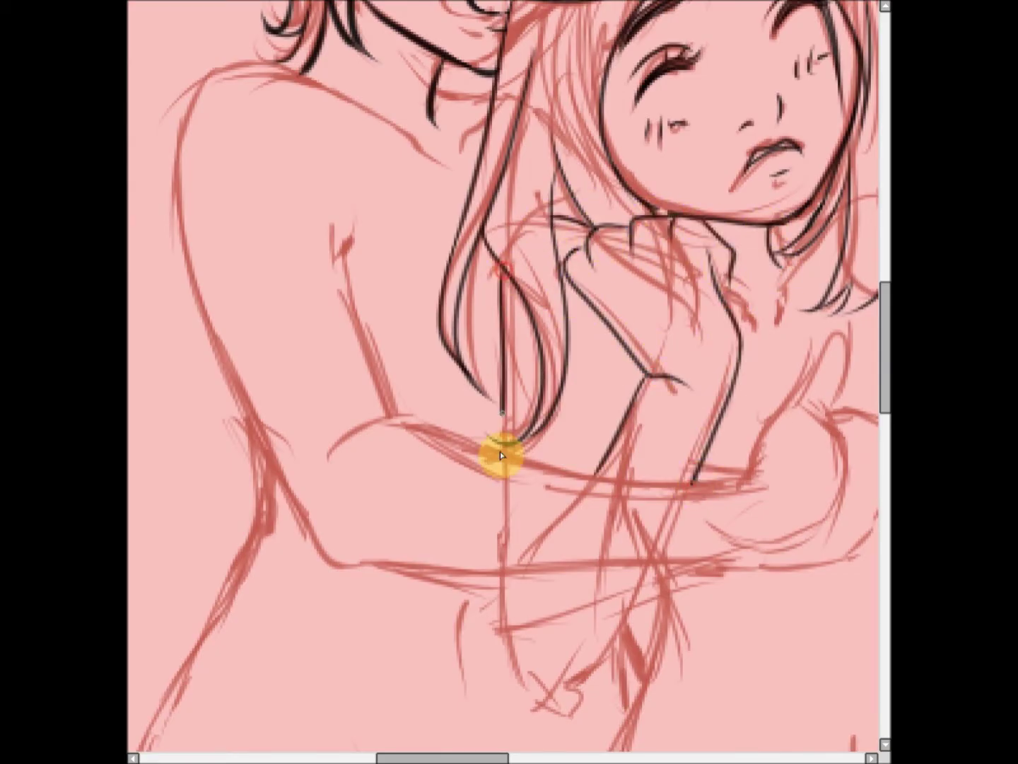
# Step: Ink the shorter figure's collar edges, far shoulder and upper arm, and the side contour down to the waist
pyautogui.hscroll(5, 502, 382)
pyautogui.moveTo(587, 263); pyautogui.dragTo(581, 319)
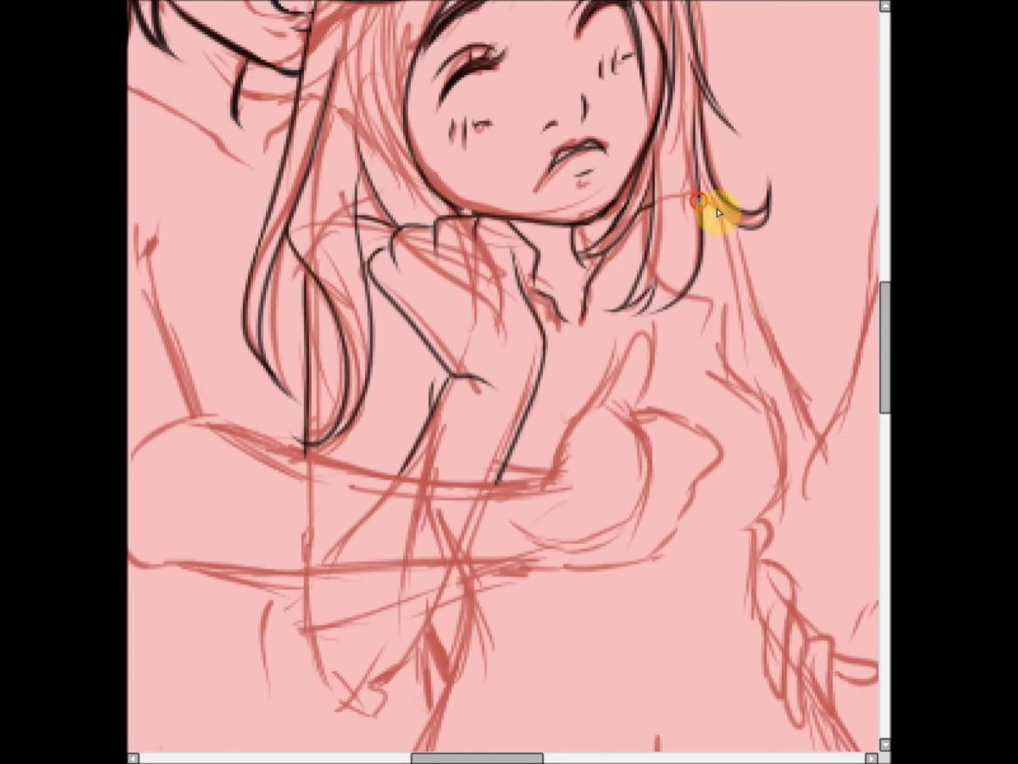
pyautogui.moveTo(522, 756); pyautogui.dragTo(549, 729)
pyautogui.moveTo(557, 303)
pyautogui.mouseDown()
pyautogui.moveTo(626, 466)
pyautogui.moveTo(577, 529)
pyautogui.mouseUp()
pyautogui.scroll(-5, 575, 277)
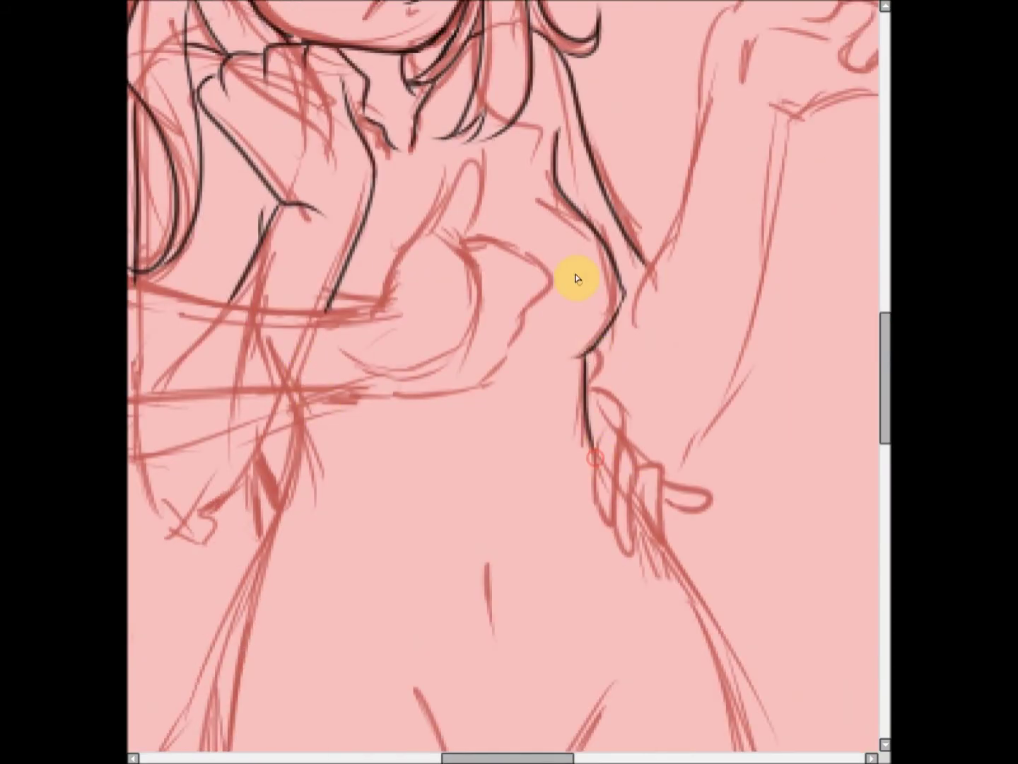
# Step: Ink the neckline and upper chest lines of the shorter figure's top
pyautogui.scroll(5, 569, 273)
pyautogui.moveTo(433, 263)
pyautogui.mouseDown()
pyautogui.moveTo(471, 325)
pyautogui.moveTo(479, 378)
pyautogui.mouseUp()
pyautogui.moveTo(375, 380)
pyautogui.mouseDown()
pyautogui.moveTo(417, 429)
pyautogui.moveTo(475, 365)
pyautogui.mouseUp()
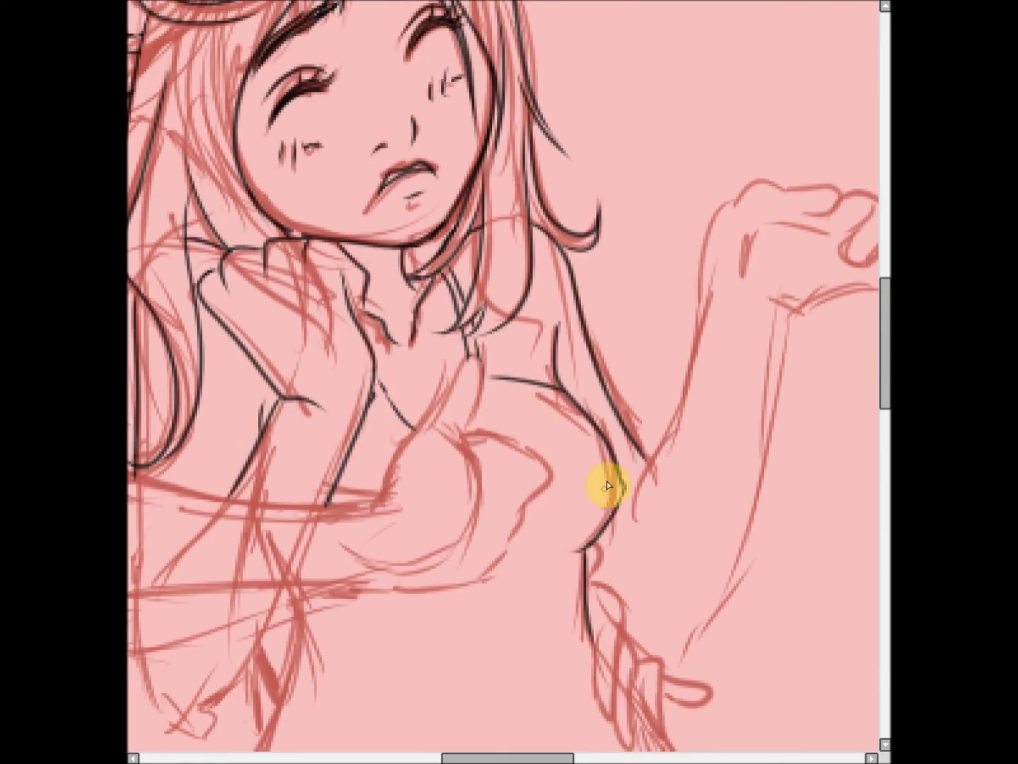
# Step: Ink the curved bottom hem of the shorter figure's top and the fabric folds across the waist
pyautogui.scroll(-3, 594, 548)
pyautogui.moveTo(291, 376)
pyautogui.mouseDown()
pyautogui.moveTo(270, 475)
pyautogui.moveTo(615, 501)
pyautogui.mouseUp()
pyautogui.moveTo(411, 507); pyautogui.dragTo(587, 468)
pyautogui.moveTo(386, 434); pyautogui.dragTo(589, 428)
pyautogui.moveTo(391, 455); pyautogui.dragTo(488, 493)
pyautogui.scroll(2, 490, 495)
pyautogui.moveTo(399, 598); pyautogui.dragTo(455, 653)
pyautogui.moveTo(555, 471); pyautogui.dragTo(424, 527)
pyautogui.moveTo(521, 525); pyautogui.dragTo(532, 484)
pyautogui.moveTo(366, 540)
pyautogui.mouseDown()
pyautogui.moveTo(398, 559)
pyautogui.moveTo(488, 535)
pyautogui.mouseUp()
pyautogui.moveTo(405, 560)
pyautogui.mouseDown()
pyautogui.moveTo(495, 568)
pyautogui.moveTo(574, 534)
pyautogui.mouseUp()
pyautogui.moveTo(483, 655); pyautogui.dragTo(553, 563)
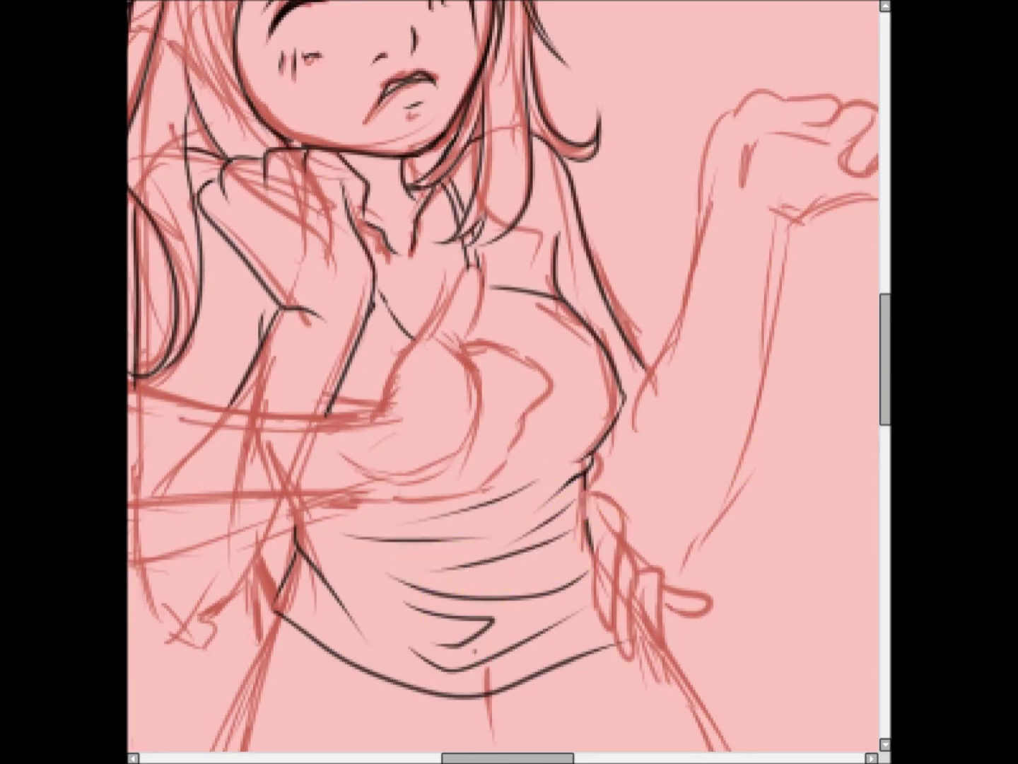
# Step: Ink the thumb and finger outline of the taller figure's hand wrapped around the shorter figure
pyautogui.scroll(-3, 336, 395)
pyautogui.scroll(3, 336, 396)
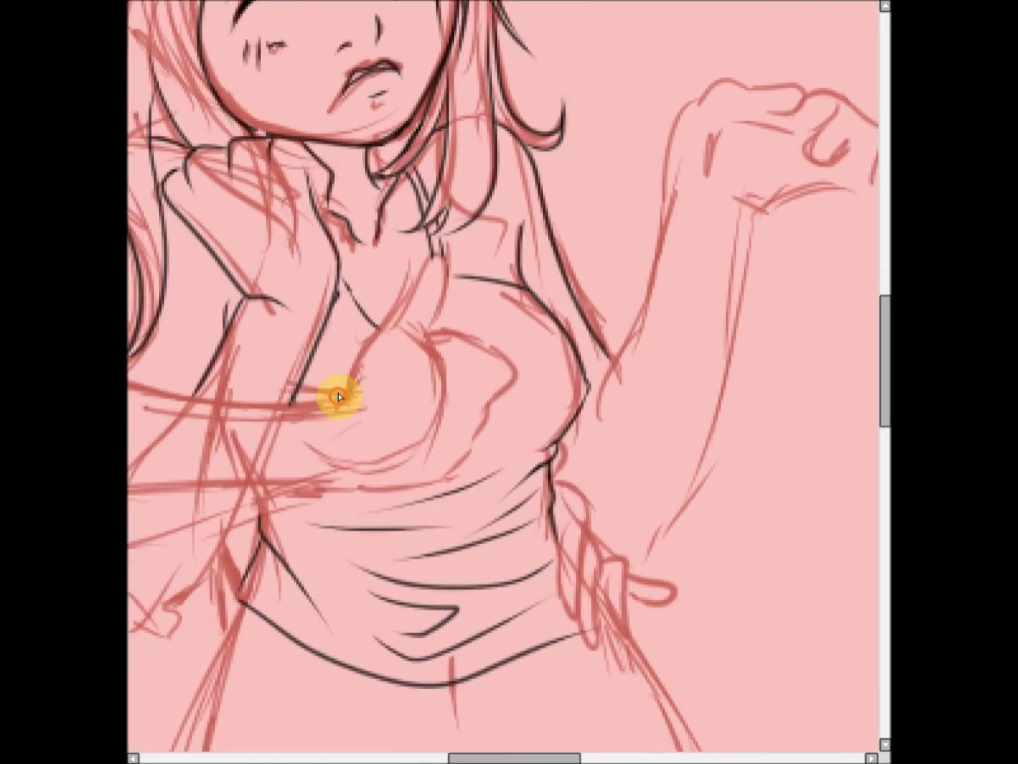
pyautogui.scroll(1, 572, 493)
pyautogui.hotkey('ctrl', 'z')
pyautogui.moveTo(345, 500)
pyautogui.mouseDown()
pyautogui.moveTo(398, 421)
pyautogui.moveTo(419, 424)
pyautogui.mouseUp()
pyautogui.moveTo(444, 362); pyautogui.dragTo(427, 453)
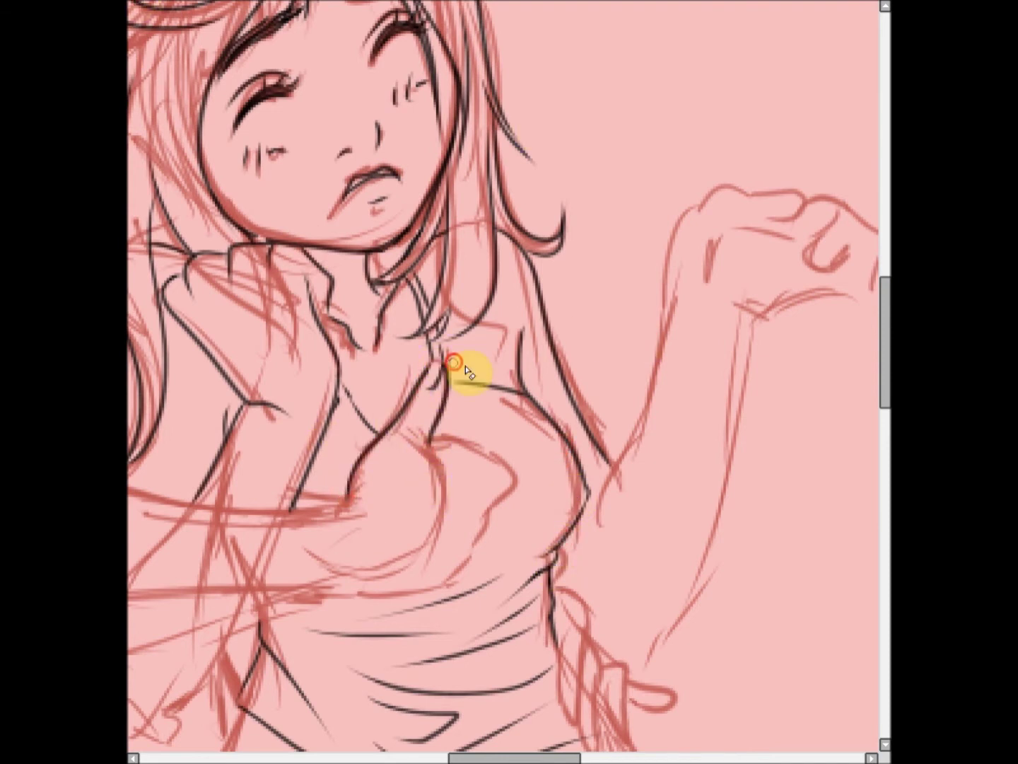
pyautogui.moveTo(432, 439); pyautogui.dragTo(511, 467)
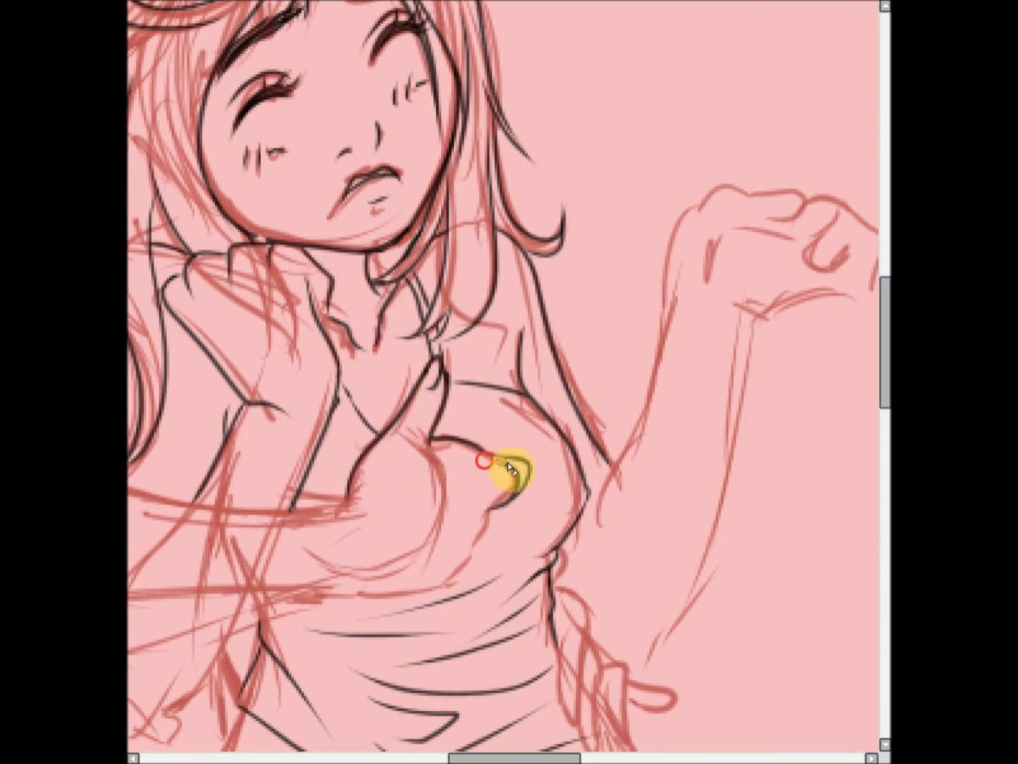
# Step: Ink the upper and lower edges of the taller figure's forearm across the shorter figure's torso
pyautogui.scroll(-3, 801, 367)
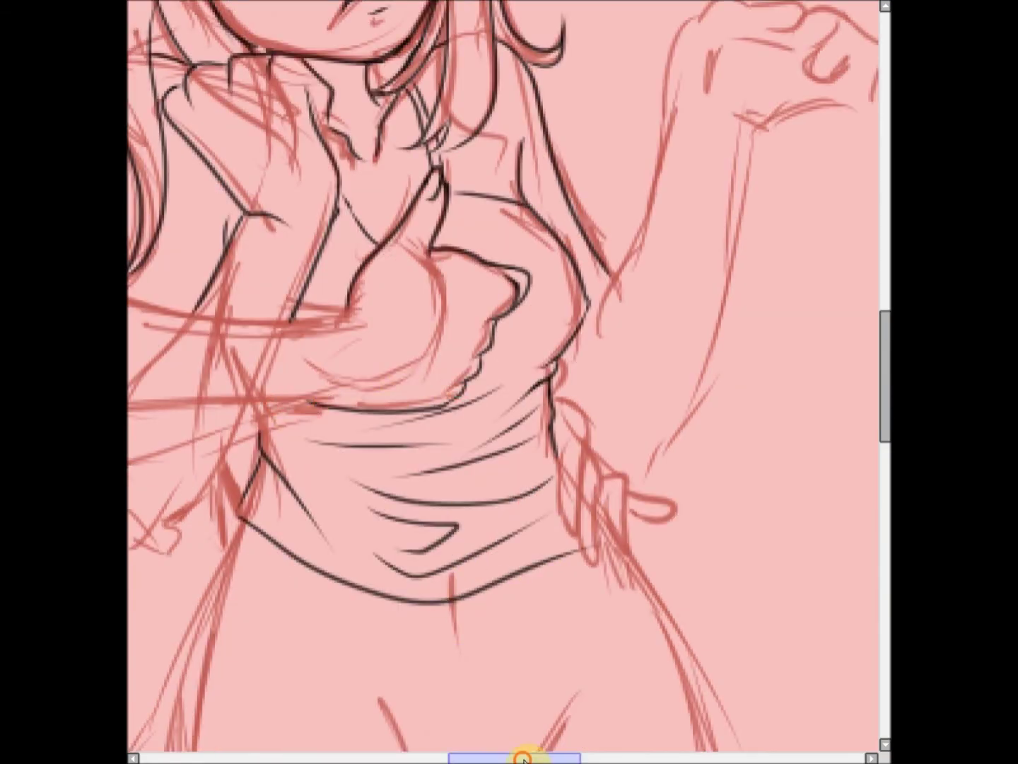
pyautogui.click(478, 3)
pyautogui.moveTo(393, 181); pyautogui.dragTo(500, 454)
pyautogui.moveTo(534, 170)
pyautogui.mouseDown()
pyautogui.moveTo(569, 425)
pyautogui.moveTo(616, 495)
pyautogui.mouseUp()
# Step: Thicken the curved hem line of the shorter figure's top
pyautogui.click(374, 7)
pyautogui.moveTo(573, 255); pyautogui.dragTo(761, 424)
pyautogui.hotkey('ctrl', 'z')
pyautogui.moveTo(365, 205)
pyautogui.mouseDown()
pyautogui.moveTo(424, 373)
pyautogui.moveTo(479, 405)
pyautogui.mouseUp()
pyautogui.moveTo(478, 405); pyautogui.dragTo(566, 446)
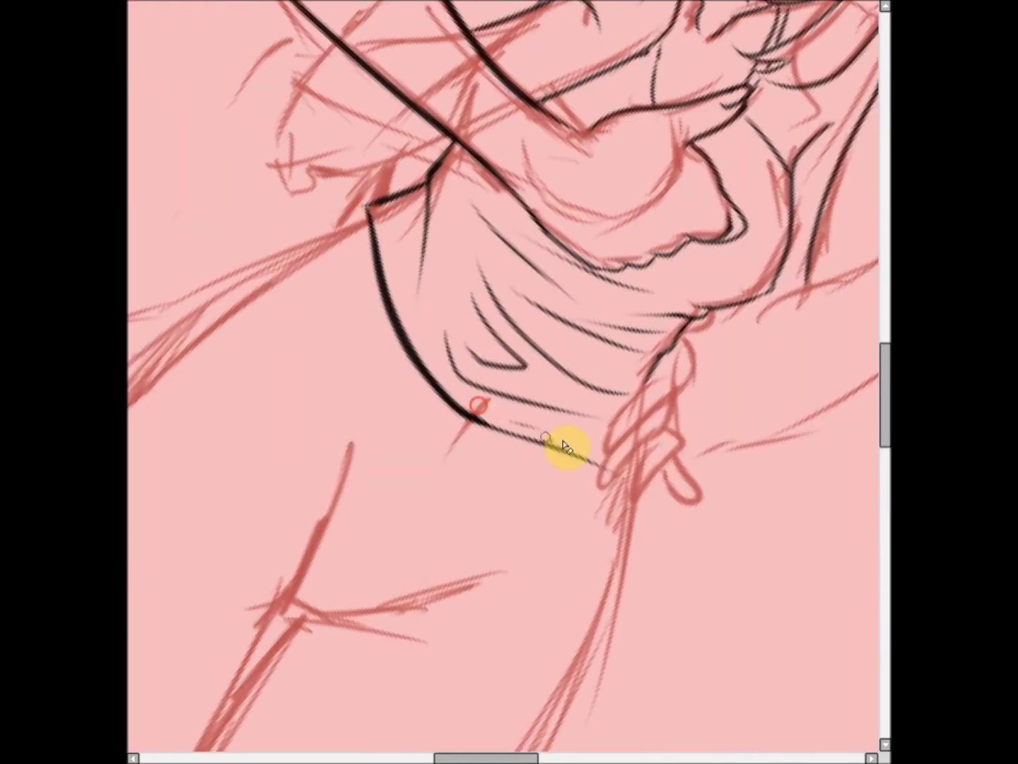
pyautogui.moveTo(478, 419); pyautogui.dragTo(608, 470)
pyautogui.press('Home')
# Step: Thicken both edges of the shorter figure's raised forearm
pyautogui.moveTo(500, 418); pyautogui.dragTo(452, 519)
pyautogui.moveTo(590, 417); pyautogui.dragTo(548, 523)
pyautogui.moveTo(518, 758); pyautogui.dragTo(537, 758)
pyautogui.scroll(3, 855, 320)
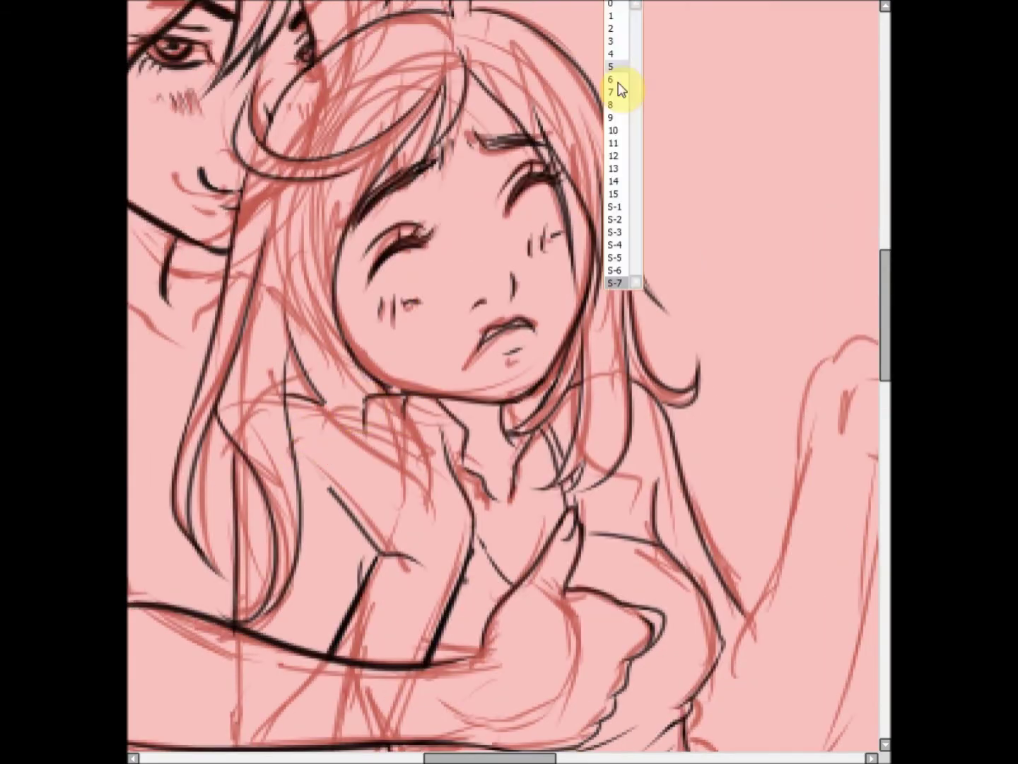
pyautogui.moveTo(358, 475)
pyautogui.mouseDown()
pyautogui.moveTo(455, 500)
pyautogui.moveTo(307, 404)
pyautogui.moveTo(444, 239)
pyautogui.mouseUp()
pyautogui.hotkey('ctrl', 'z')
pyautogui.hotkey('ctrl', 'z')
pyautogui.hotkey('ctrl', 'z')
pyautogui.hotkey('ctrl', 'z')
pyautogui.hotkey('ctrl', 'z')
# Step: Redraw the knuckles of the shorter figure's fist under the chin and thicken the upper arm line beside the hair
pyautogui.moveTo(326, 460)
pyautogui.mouseDown()
pyautogui.moveTo(424, 432)
pyautogui.moveTo(470, 488)
pyautogui.mouseUp()
pyautogui.moveTo(233, 438); pyautogui.dragTo(235, 573)
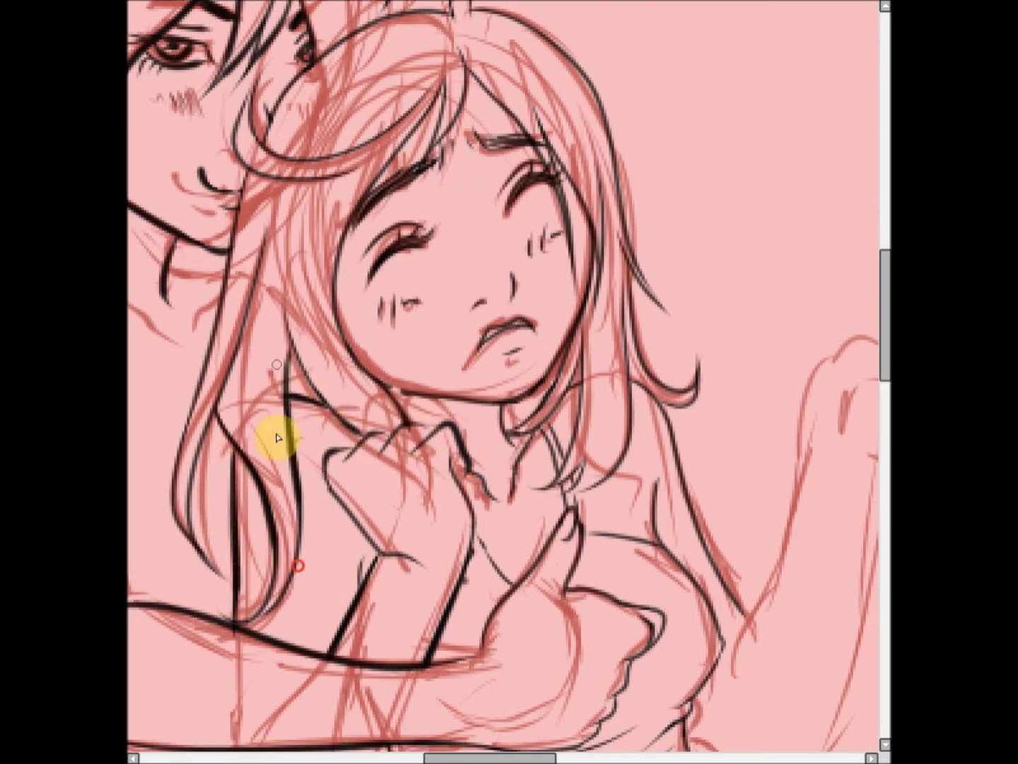
# Step: Hide the sketch and thicken the shorter figure's outer hair outline and the hair lines framing the face
pyautogui.scroll(3, 551, 264)
pyautogui.press('h')
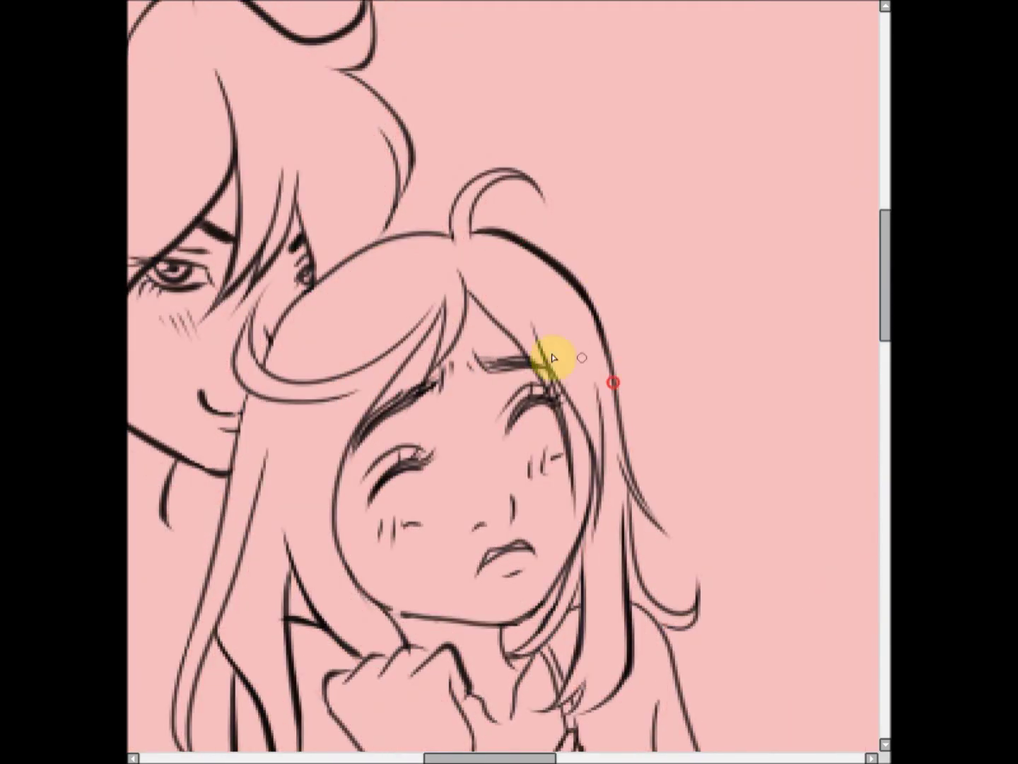
pyautogui.moveTo(430, 325); pyautogui.dragTo(411, 661)
pyautogui.hotkey('ctrl', 'z')
pyautogui.moveTo(602, 515); pyautogui.dragTo(606, 430)
# Step: Thicken the long hair lock lines hanging beside the taller figure's chin
pyautogui.moveTo(248, 404); pyautogui.dragTo(205, 701)
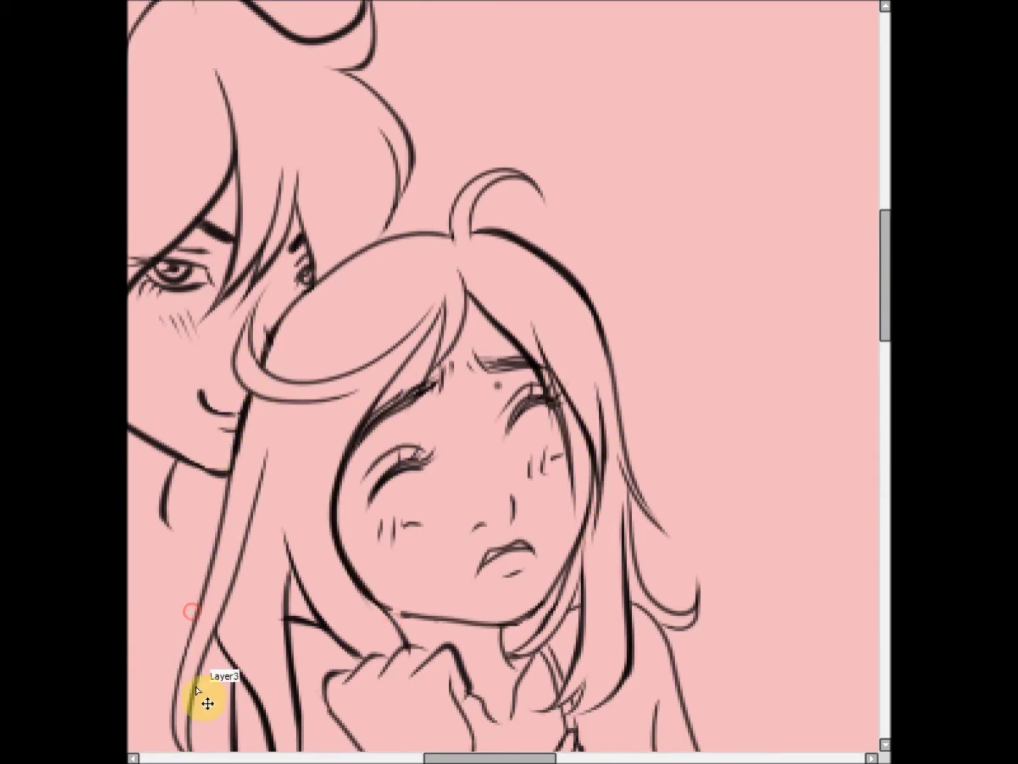
pyautogui.moveTo(236, 454); pyautogui.dragTo(174, 722)
pyautogui.hotkey('ctrl', 'z')
pyautogui.moveTo(258, 472); pyautogui.dragTo(201, 683)
# Step: Thicken the shorter figure's crown outline and the start of the swept bang
pyautogui.moveTo(364, 247); pyautogui.dragTo(443, 291)
pyautogui.press('Delete')
pyautogui.press('Delete')
pyautogui.press('Delete')
pyautogui.press('Delete')
pyautogui.press('Delete')
pyautogui.press('Delete')
pyautogui.press('Delete')
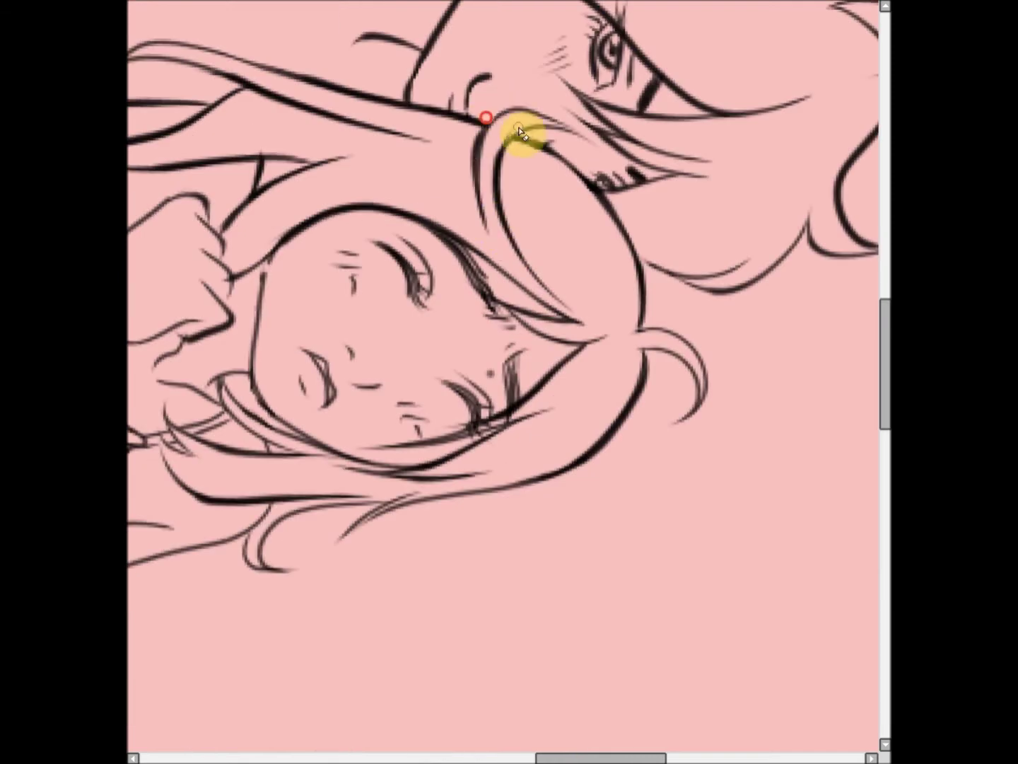
pyautogui.press('Home')
# Step: Show the sketch again and ink the taller figure's collarbone, shoulder and upper arm down to the elbow
pyautogui.hotkey('ctrl', '+')
pyautogui.scroll(-5, 558, 529)
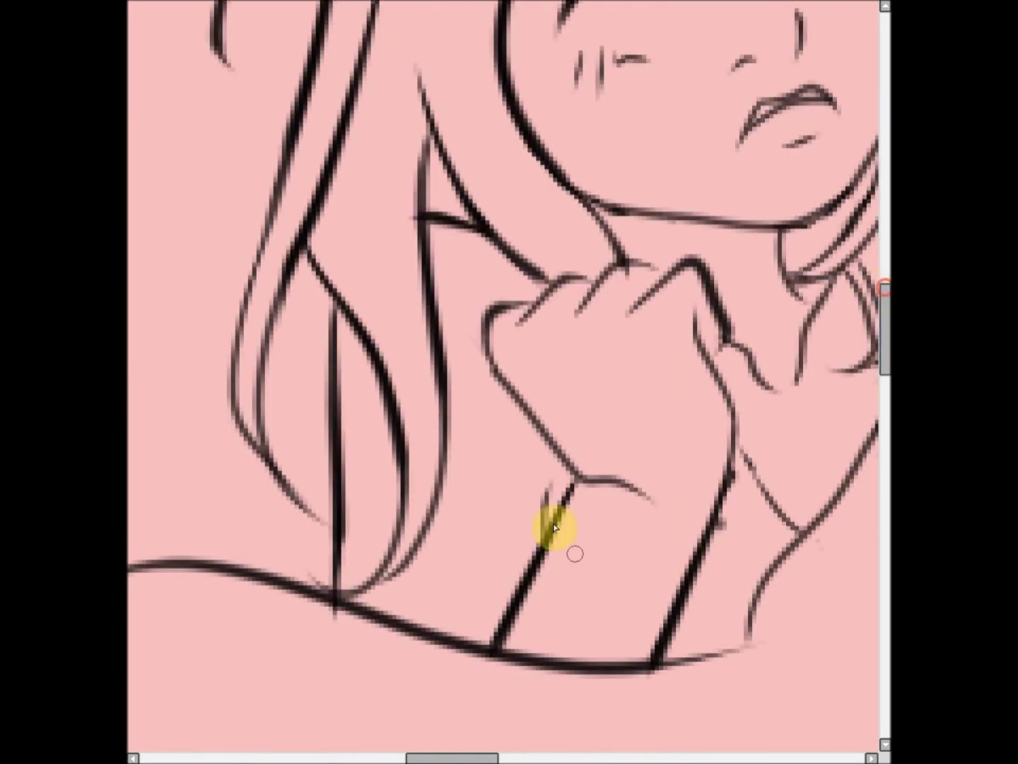
pyautogui.hotkey('ctrl', '-')
pyautogui.hotkey('ctrl', '-')
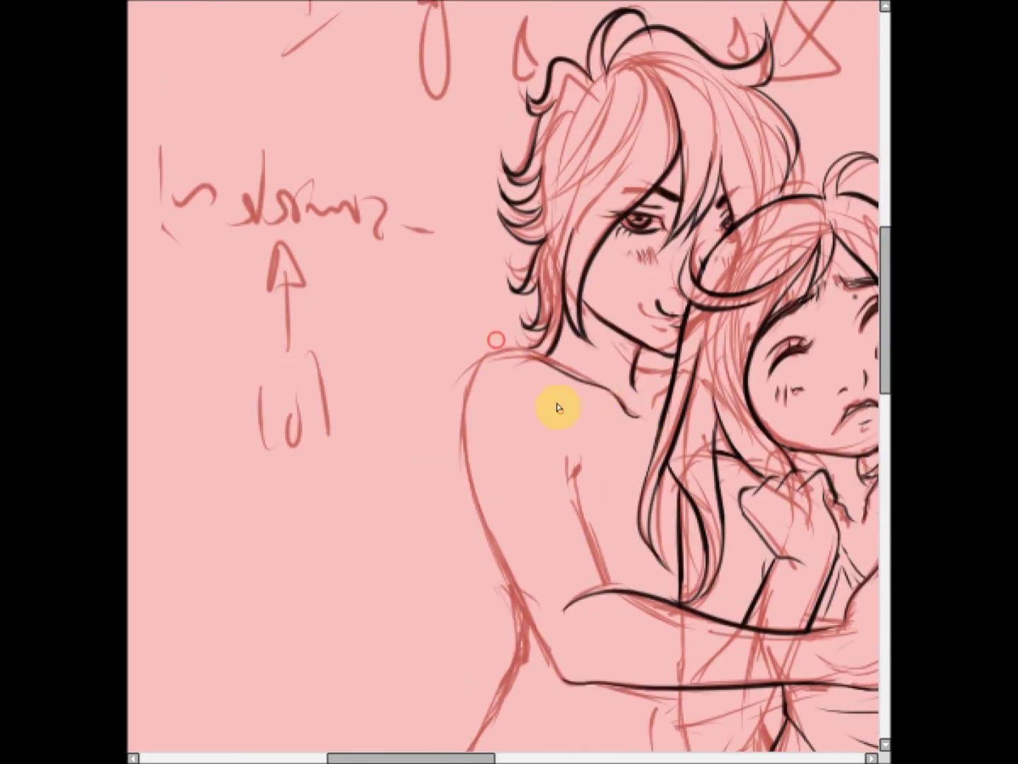
pyautogui.moveTo(497, 353)
pyautogui.mouseDown()
pyautogui.moveTo(530, 357)
pyautogui.moveTo(567, 681)
pyautogui.mouseUp()
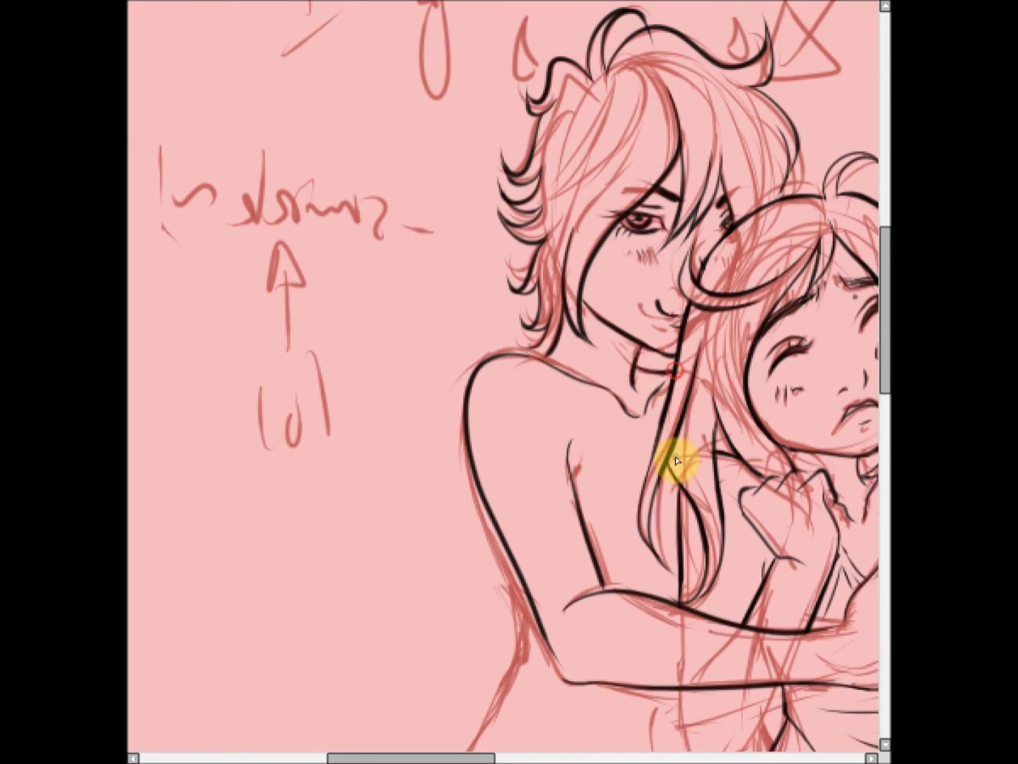
# Step: Ink the taller figure's outer waist and hip curve and the shorter figure's elbow below the embracing arm
pyautogui.scroll(-5, 677, 466)
pyautogui.moveTo(519, 287)
pyautogui.mouseDown()
pyautogui.moveTo(423, 616)
pyautogui.moveTo(453, 707)
pyautogui.mouseUp()
pyautogui.moveTo(679, 357); pyautogui.dragTo(743, 436)
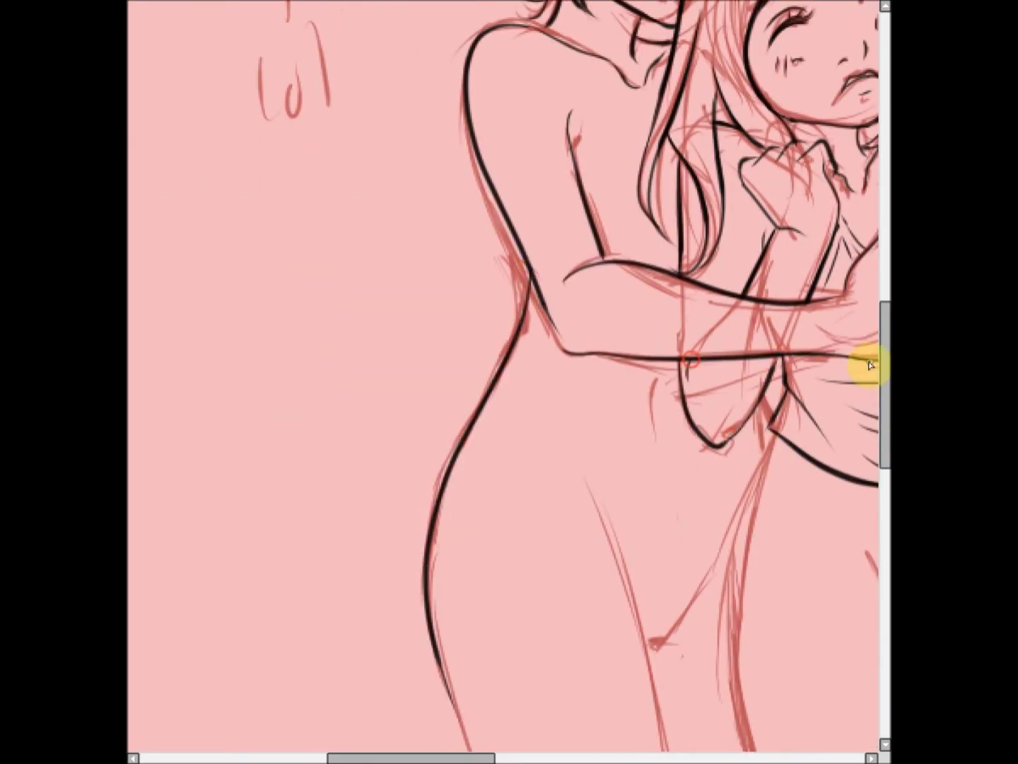
# Step: Ink the taller figure's legs, including the inner thigh line and the outer contour down to the lower leg
pyautogui.scroll(-4, 870, 367)
pyautogui.moveTo(598, 198); pyautogui.dragTo(690, 715)
pyautogui.scroll(-2, 753, 355)
pyautogui.moveTo(707, 169); pyautogui.dragTo(649, 226)
pyautogui.moveTo(743, 385); pyautogui.dragTo(697, 525)
pyautogui.moveTo(443, 277); pyautogui.dragTo(572, 612)
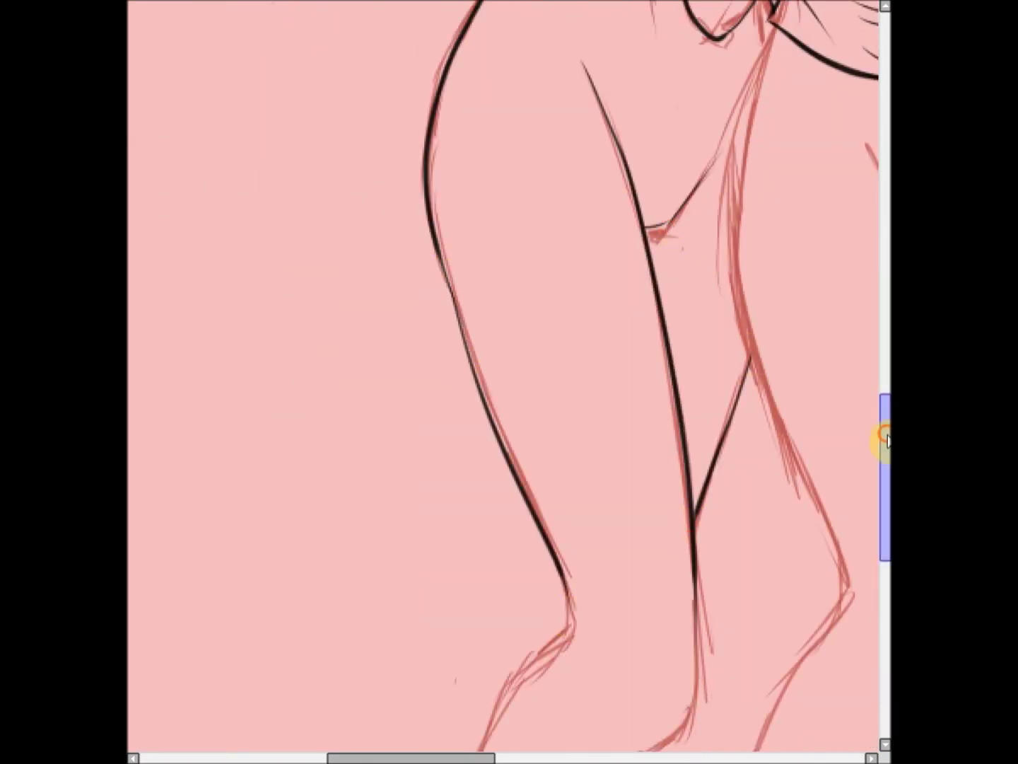
pyautogui.scroll(-3, 882, 432)
# Step: Ink the shorter figure's near hip and the curved waistband and edges of the briefs
pyautogui.scroll(1, 470, 544)
pyautogui.hscroll(4, 284, 594)
pyautogui.scroll(3, 283, 594)
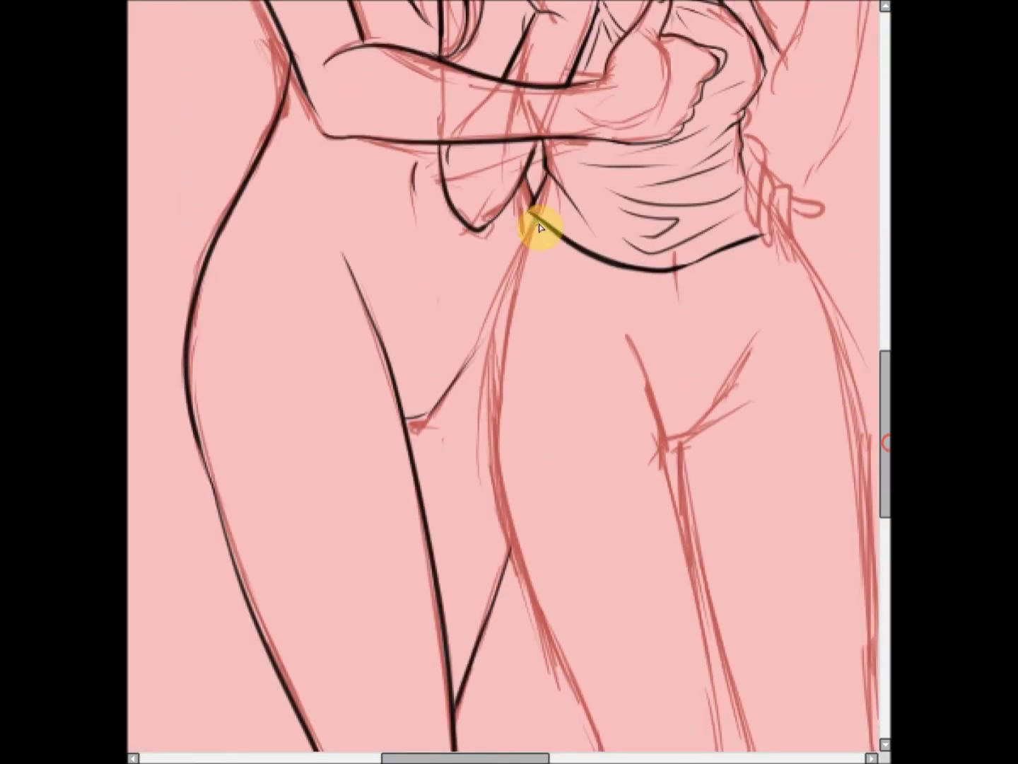
pyautogui.moveTo(539, 212); pyautogui.dragTo(516, 300)
pyautogui.moveTo(518, 298); pyautogui.dragTo(813, 291)
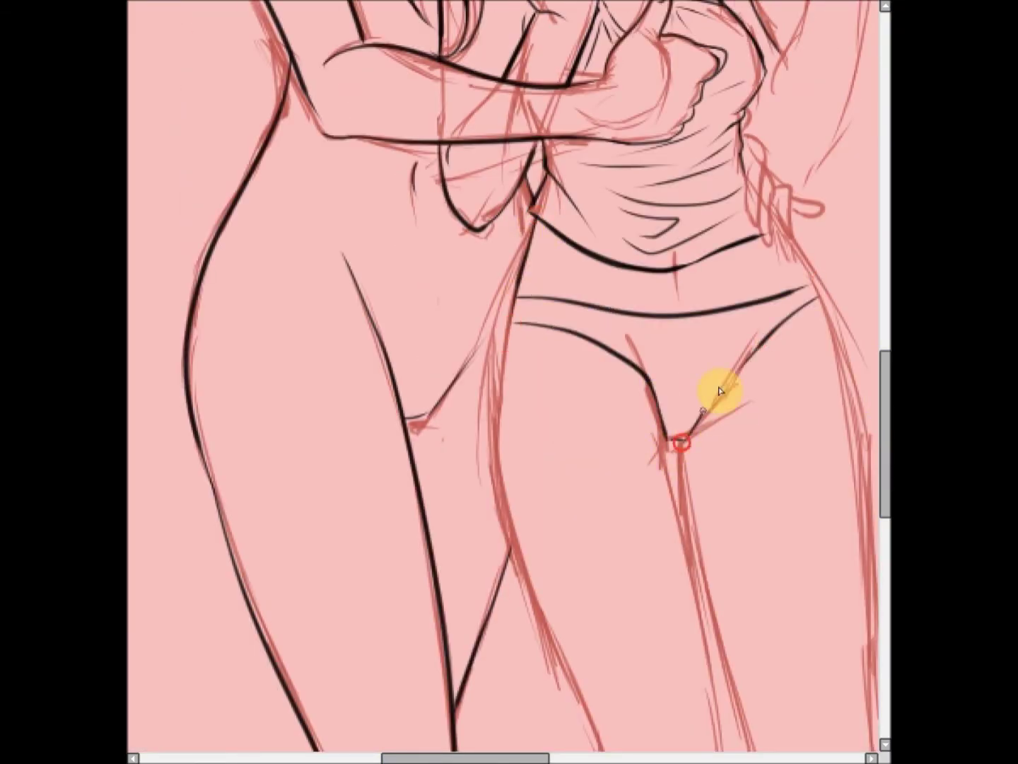
# Step: Finish the briefs' leg opening and ink both contours of the shorter figure's near leg down to the canvas edge
pyautogui.moveTo(720, 392); pyautogui.dragTo(743, 364)
pyautogui.scroll(-3, 495, 423)
pyautogui.moveTo(492, 220); pyautogui.dragTo(575, 445)
pyautogui.scroll(-2, 591, 495)
pyautogui.moveTo(610, 339); pyautogui.dragTo(511, 546)
pyautogui.moveTo(671, 29); pyautogui.dragTo(652, 546)
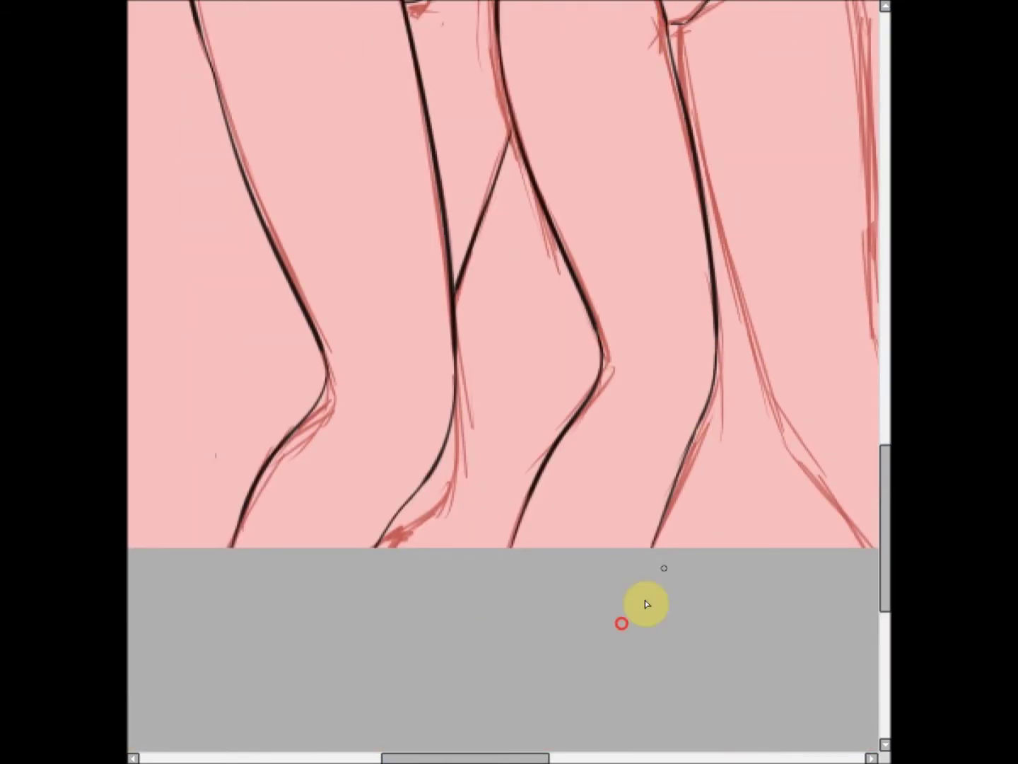
# Step: Ink the inner and outer contours of the shorter figure's far leg from the hip down to the canvas edge
pyautogui.hscroll(2, 602, 538)
pyautogui.scroll(3, 541, 478)
pyautogui.moveTo(549, 237); pyautogui.dragTo(644, 580)
pyautogui.scroll(-3, 696, 490)
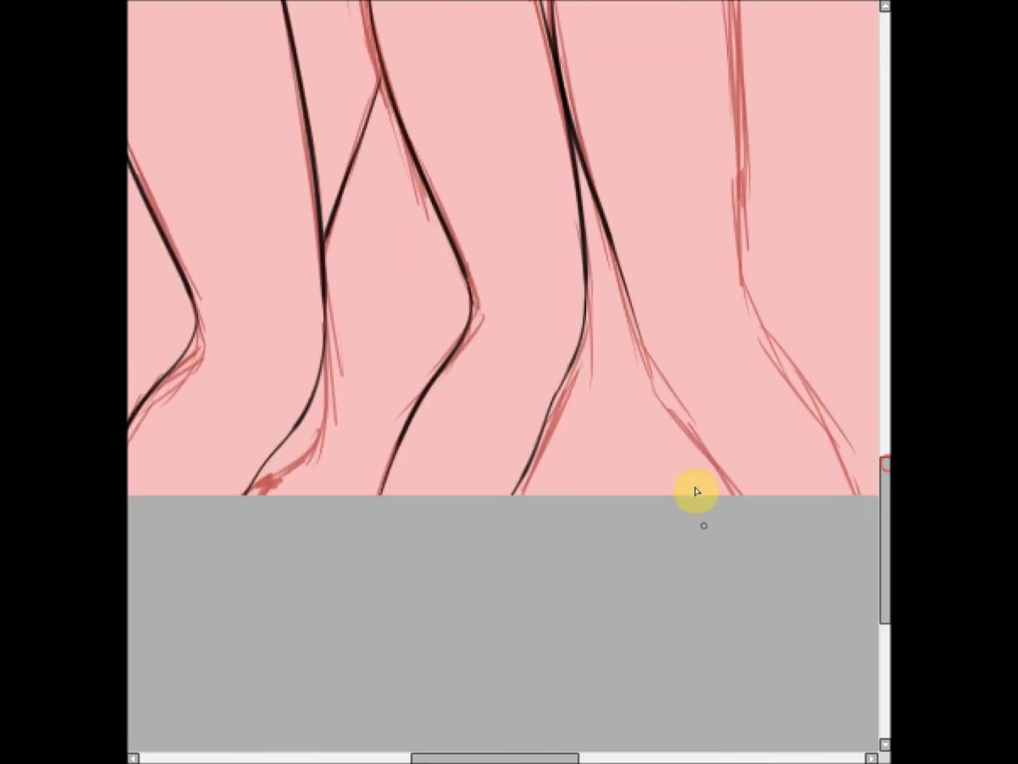
pyautogui.scroll(3, 697, 490)
pyautogui.moveTo(715, 194); pyautogui.dragTo(739, 531)
pyautogui.scroll(-2, 739, 532)
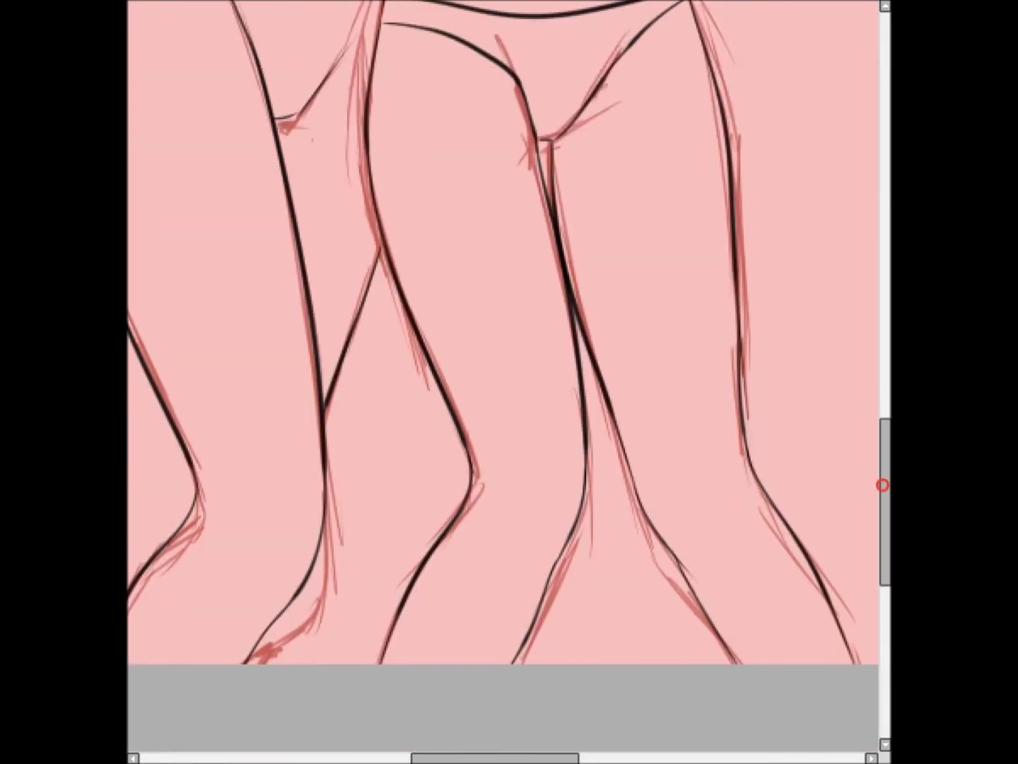
# Step: Ink the overlapping fingers of the hand resting at the shorter figure's waist
pyautogui.scroll(3, 621, 226)
pyautogui.moveTo(627, 289)
pyautogui.mouseDown()
pyautogui.moveTo(666, 295)
pyautogui.moveTo(638, 275)
pyautogui.mouseUp()
pyautogui.scroll(3, 638, 275)
pyautogui.moveTo(717, 287); pyautogui.dragTo(698, 414)
pyautogui.moveTo(752, 261); pyautogui.dragTo(768, 440)
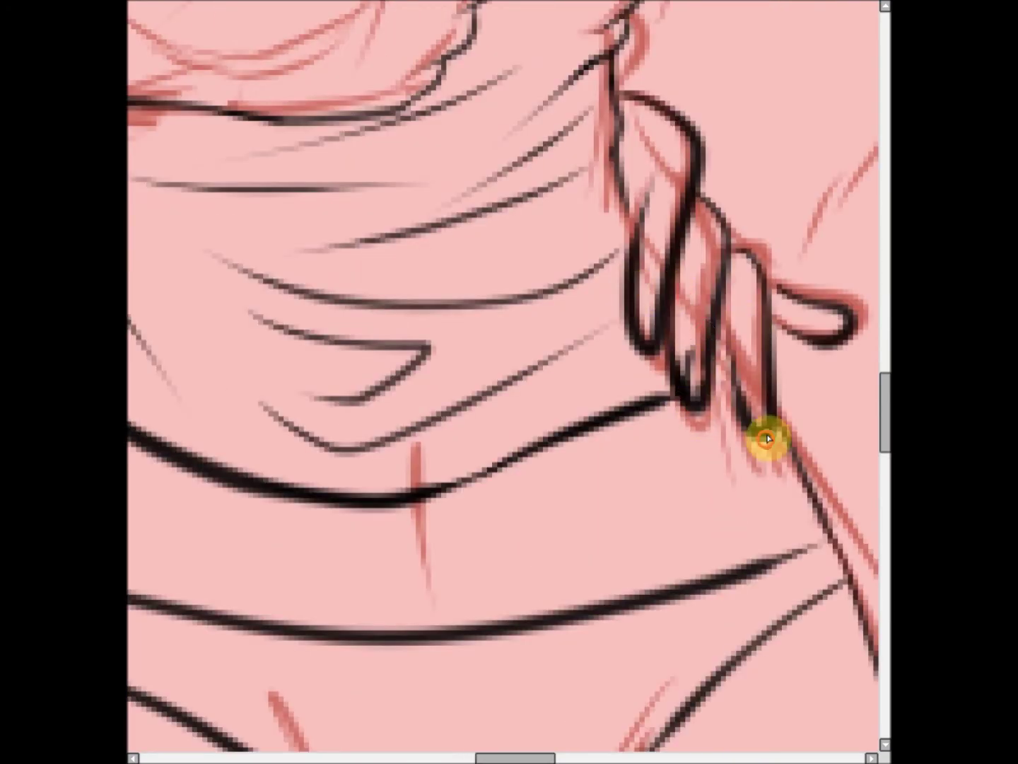
# Step: Ink the curved waistband and side edges of the taller figure's briefs between the hip and the inner thigh
pyautogui.scroll(-3, 768, 440)
pyautogui.scroll(-2, 742, 367)
pyautogui.scroll(2, 743, 368)
pyautogui.scroll(-5, 711, 340)
pyautogui.scroll(1, 266, 296)
pyautogui.scroll(2, 859, 495)
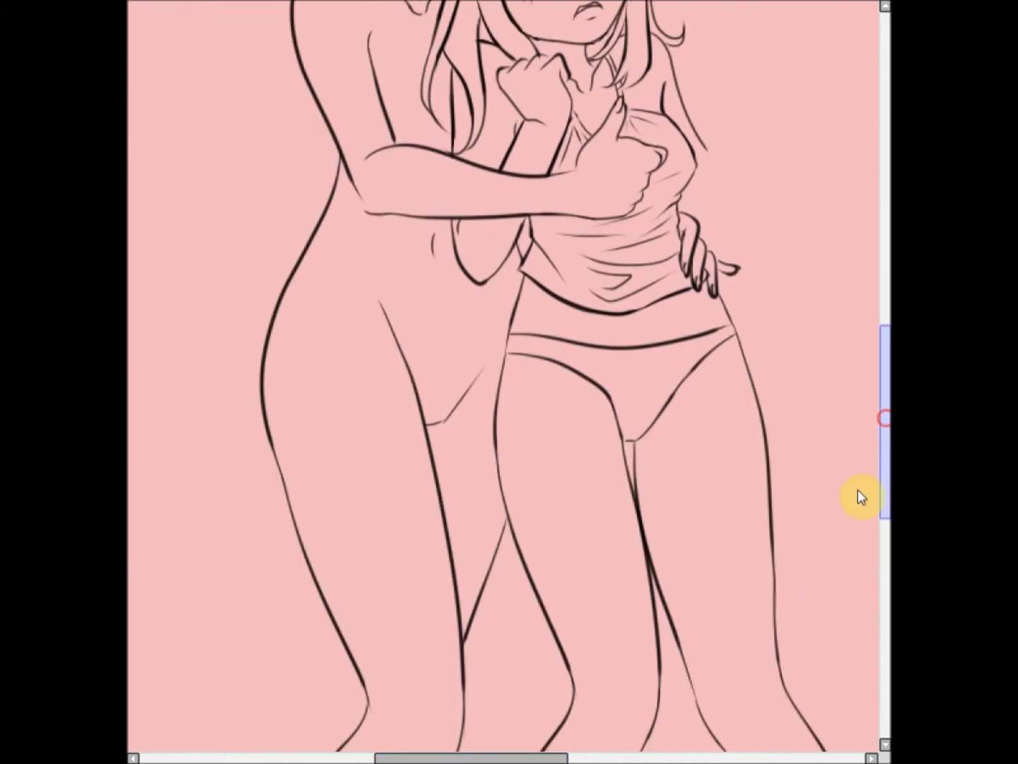
pyautogui.scroll(-3, 857, 489)
pyautogui.scroll(2, 774, 412)
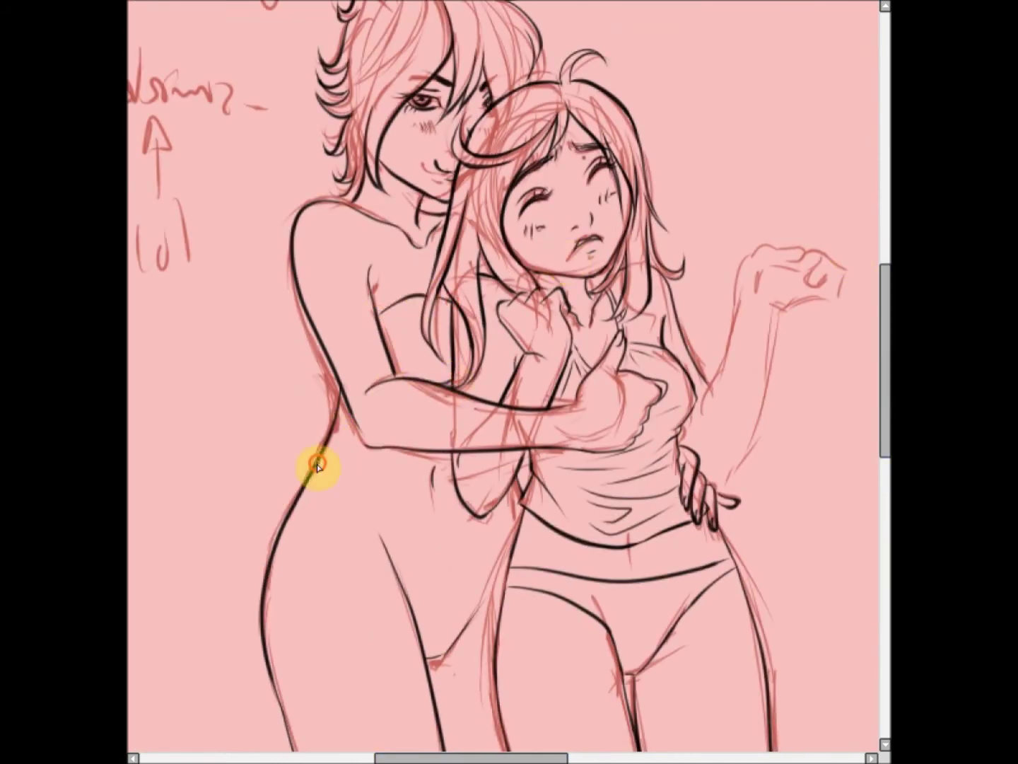
pyautogui.moveTo(322, 464); pyautogui.dragTo(515, 503)
pyautogui.moveTo(453, 653); pyautogui.dragTo(523, 505)
pyautogui.scroll(-2, 629, 482)
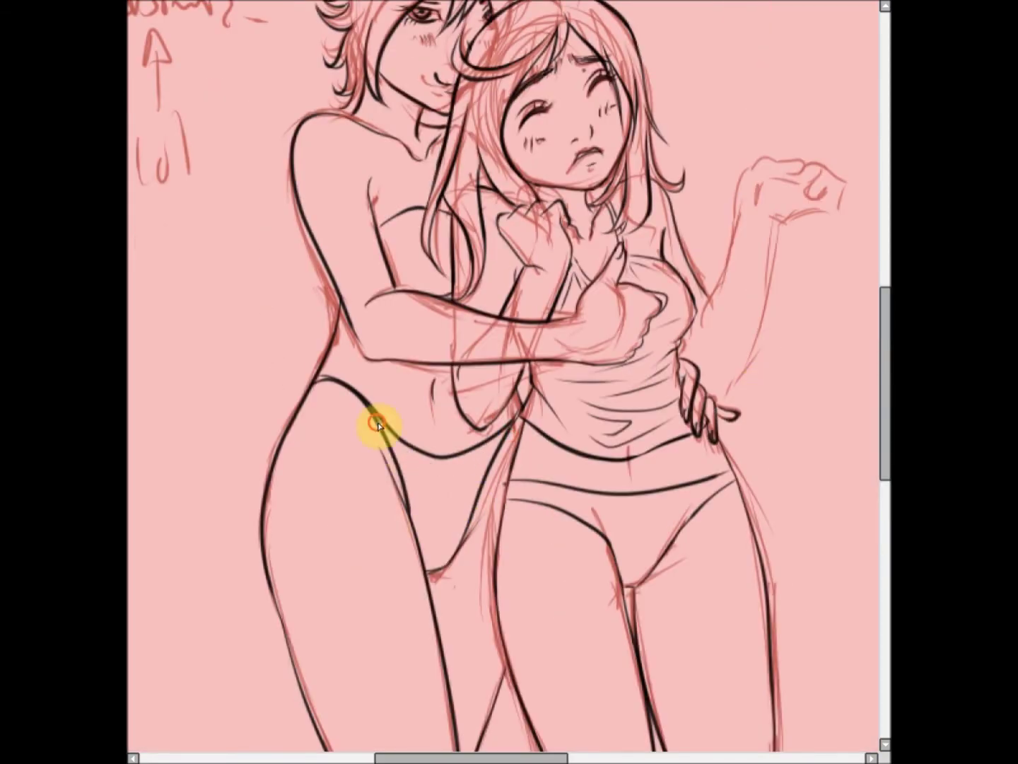
# Step: Add double trim lines and a curved seam to the taller figure's briefs, and undo the vertical hatching above the seam
pyautogui.scroll(3, 505, 185)
pyautogui.scroll(-2, 254, 359)
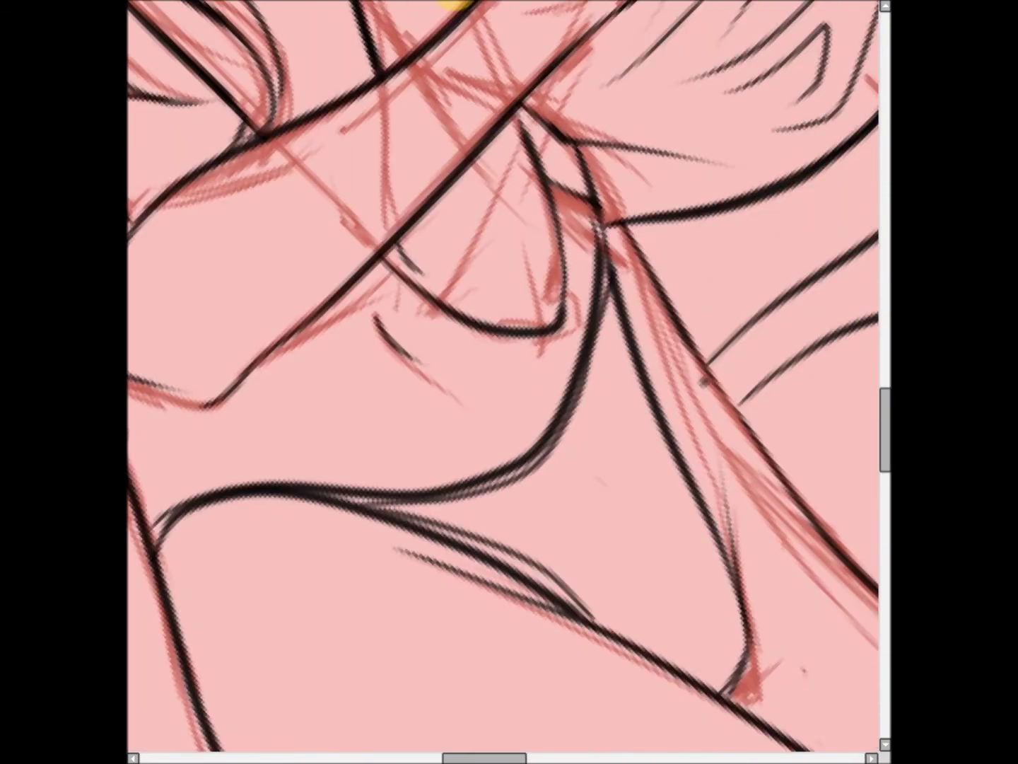
pyautogui.moveTo(670, 453); pyautogui.dragTo(549, 565)
pyautogui.moveTo(522, 501)
pyautogui.mouseDown()
pyautogui.moveTo(571, 449)
pyautogui.moveTo(636, 436)
pyautogui.moveTo(661, 449)
pyautogui.mouseUp()
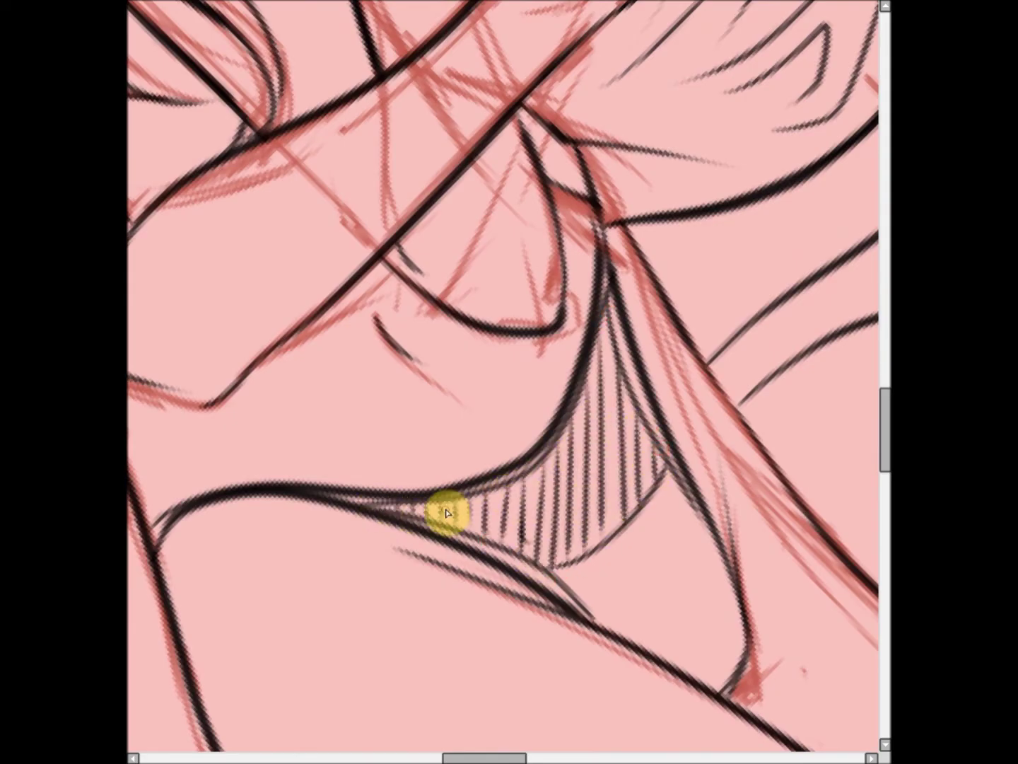
pyautogui.scroll(-1, 448, 514)
pyautogui.hotkey('ctrl', 'z')
# Step: Draw a small flower emblem on the taller figure's briefs with the lettering "EVIL FLOWE" beneath it
pyautogui.scroll(-3, 489, 7)
pyautogui.moveTo(424, 458)
pyautogui.mouseDown()
pyautogui.moveTo(440, 478)
pyautogui.moveTo(416, 505)
pyautogui.moveTo(466, 507)
pyautogui.mouseUp()
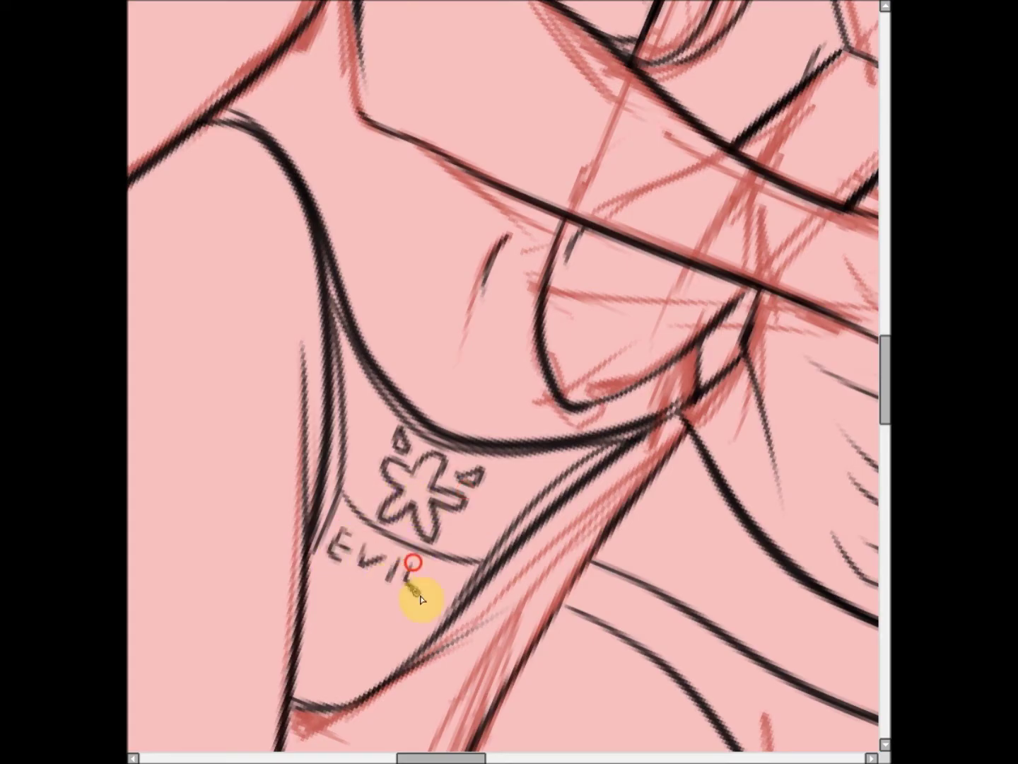
pyautogui.moveTo(427, 486); pyautogui.dragTo(429, 488)
# Step: Add second trim lines along the shorter figure's waistband and leg openings, and draw a small cat face on the front
pyautogui.scroll(-2, 494, 5)
pyautogui.scroll(-3, 500, 403)
pyautogui.scroll(2, 806, 346)
pyautogui.scroll(2, 807, 346)
pyautogui.scroll(-2, 425, 654)
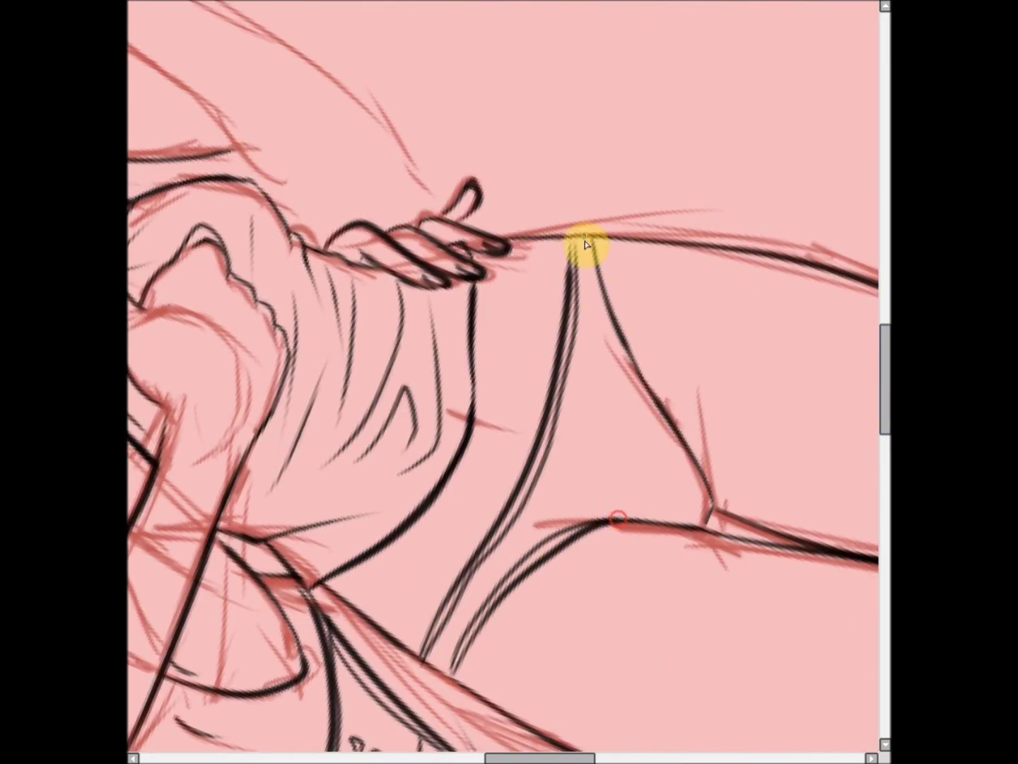
pyautogui.scroll(2, 454, 526)
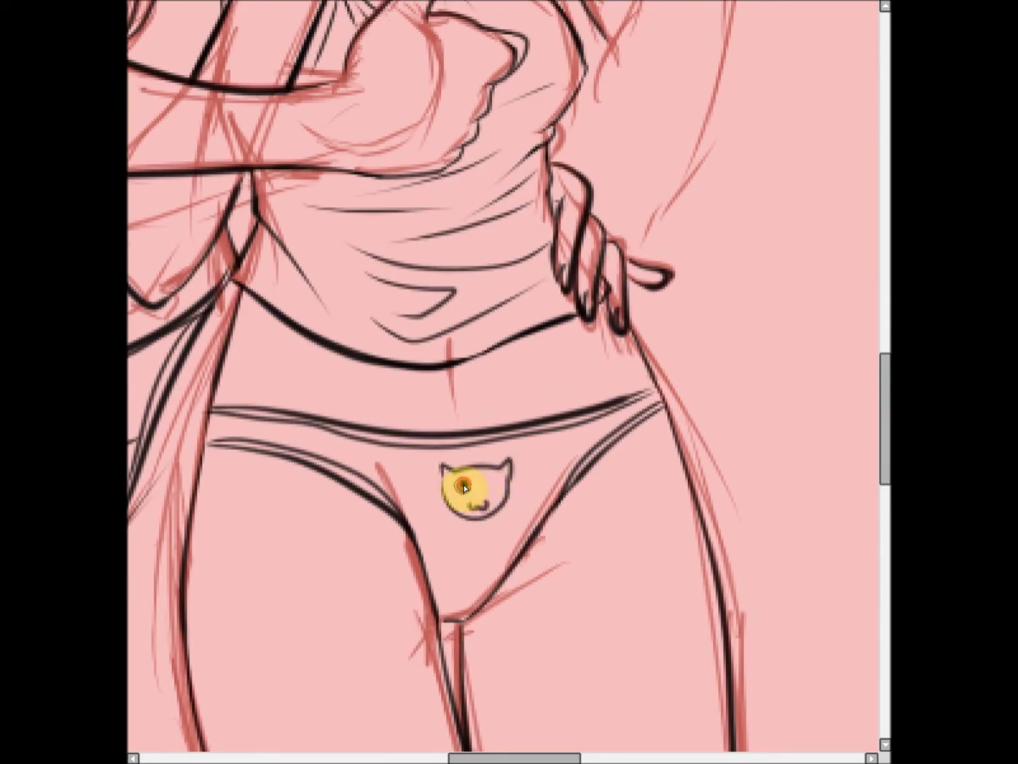
pyautogui.moveTo(467, 456); pyautogui.dragTo(494, 456)
# Step: Ink the shorter figure's raised forearm and bent hand, including the curled fingers, the palm and both arm contours
pyautogui.scroll(-3, 584, 427)
pyautogui.click(882, 369)
pyautogui.scroll(3, 595, 340)
pyautogui.scroll(3, 596, 340)
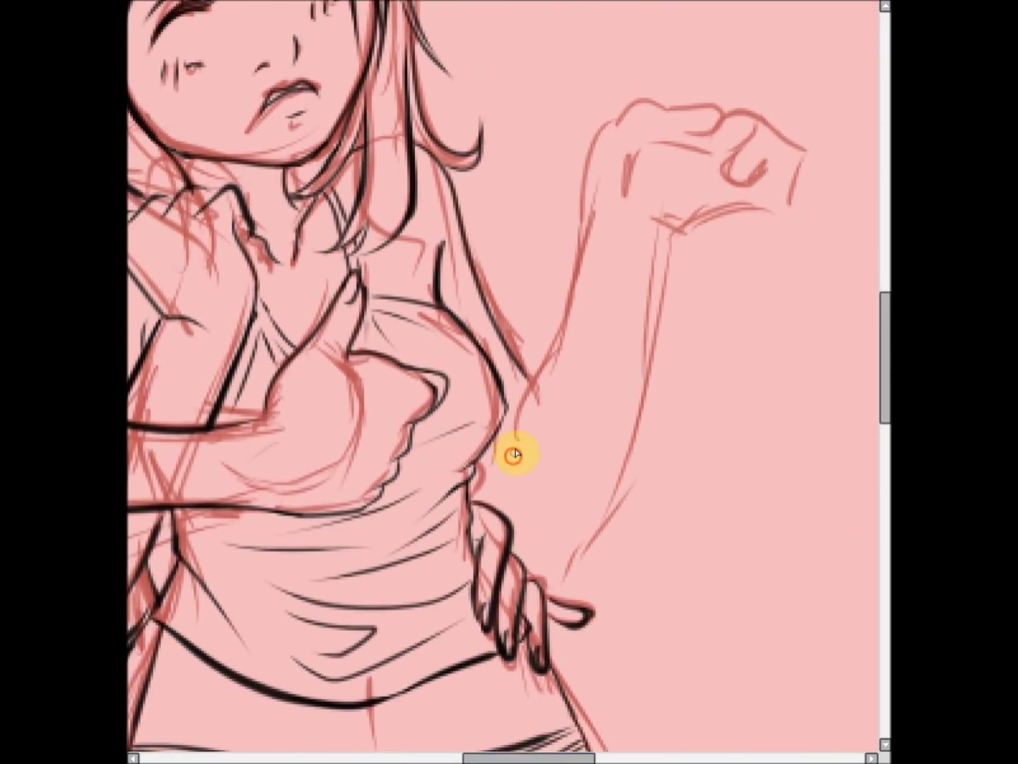
pyautogui.moveTo(514, 444)
pyautogui.mouseDown()
pyautogui.moveTo(598, 179)
pyautogui.moveTo(725, 103)
pyautogui.mouseUp()
pyautogui.moveTo(633, 186); pyautogui.dragTo(725, 149)
pyautogui.moveTo(732, 175); pyautogui.dragTo(764, 164)
pyautogui.moveTo(665, 224); pyautogui.dragTo(539, 609)
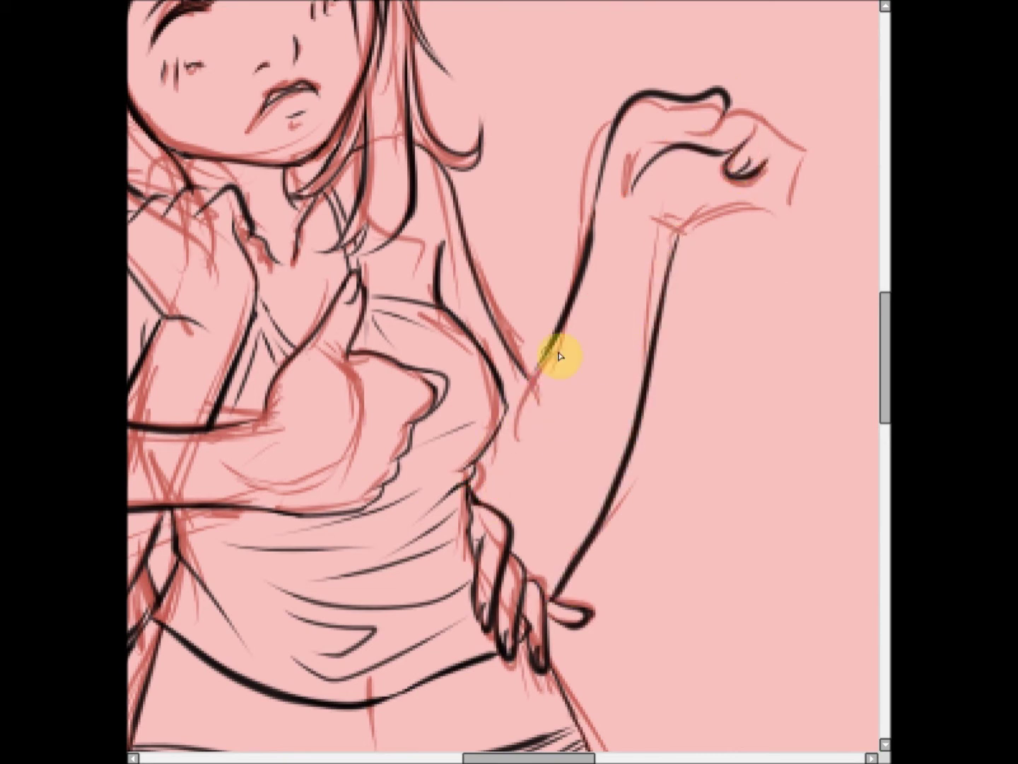
pyautogui.moveTo(559, 357); pyautogui.dragTo(477, 513)
pyautogui.moveTo(666, 227)
pyautogui.mouseDown()
pyautogui.moveTo(786, 212)
pyautogui.moveTo(714, 133)
pyautogui.moveTo(659, 138)
pyautogui.moveTo(731, 134)
pyautogui.mouseUp()
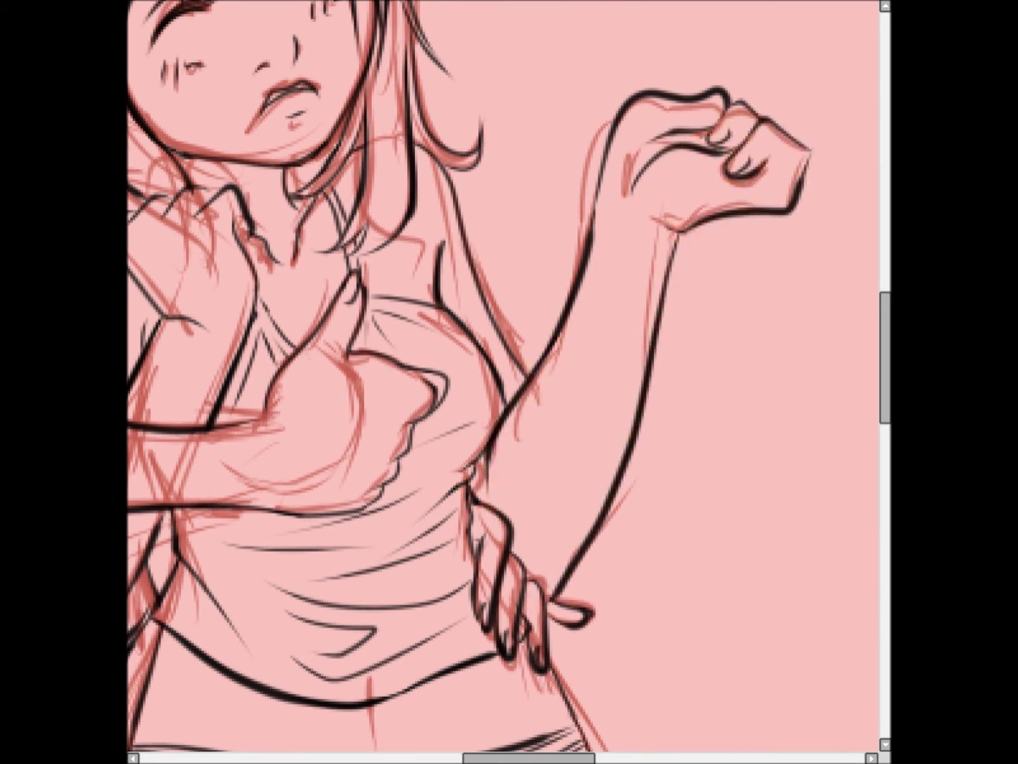
# Step: Re-ink the taller figure's front lower leg with heavier lines and add the other lower leg behind it
pyautogui.scroll(-4, 573, 347)
pyautogui.scroll(2, 882, 473)
pyautogui.rightClick(629, 194)
pyautogui.click(628, 166)
pyautogui.moveTo(514, 757); pyautogui.dragTo(538, 757)
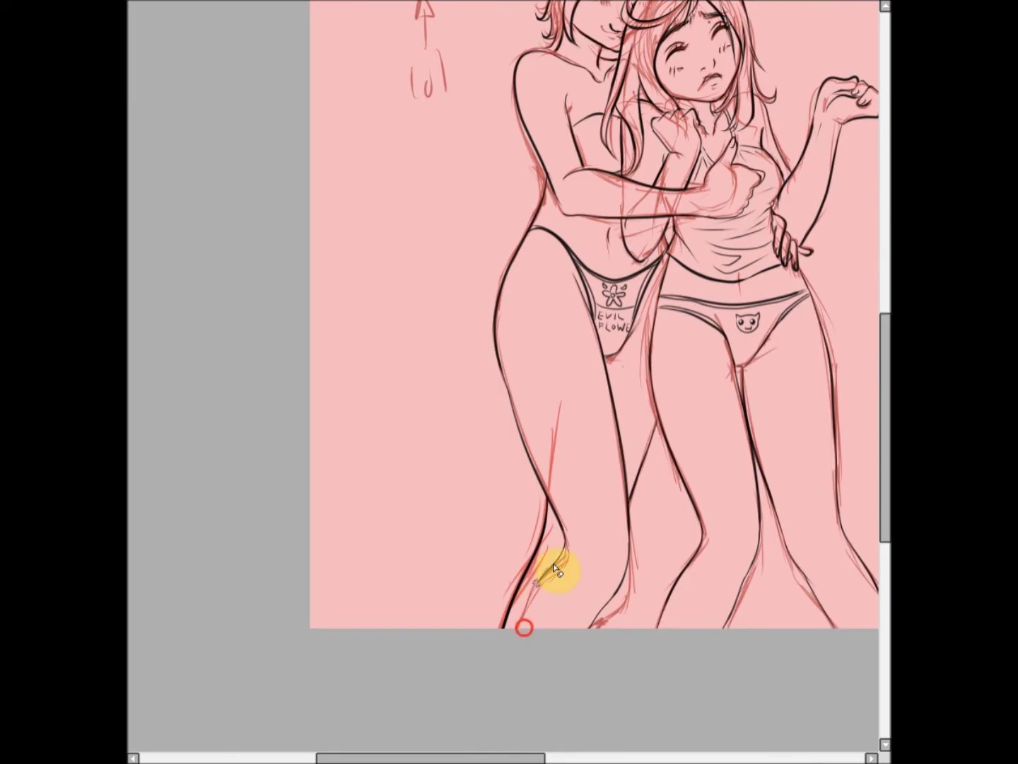
pyautogui.scroll(3, 634, 570)
pyautogui.hscroll(5, 499, 360)
pyautogui.moveTo(499, 360); pyautogui.dragTo(436, 628)
pyautogui.moveTo(340, 379)
pyautogui.mouseDown()
pyautogui.moveTo(363, 427)
pyautogui.moveTo(265, 689)
pyautogui.mouseUp()
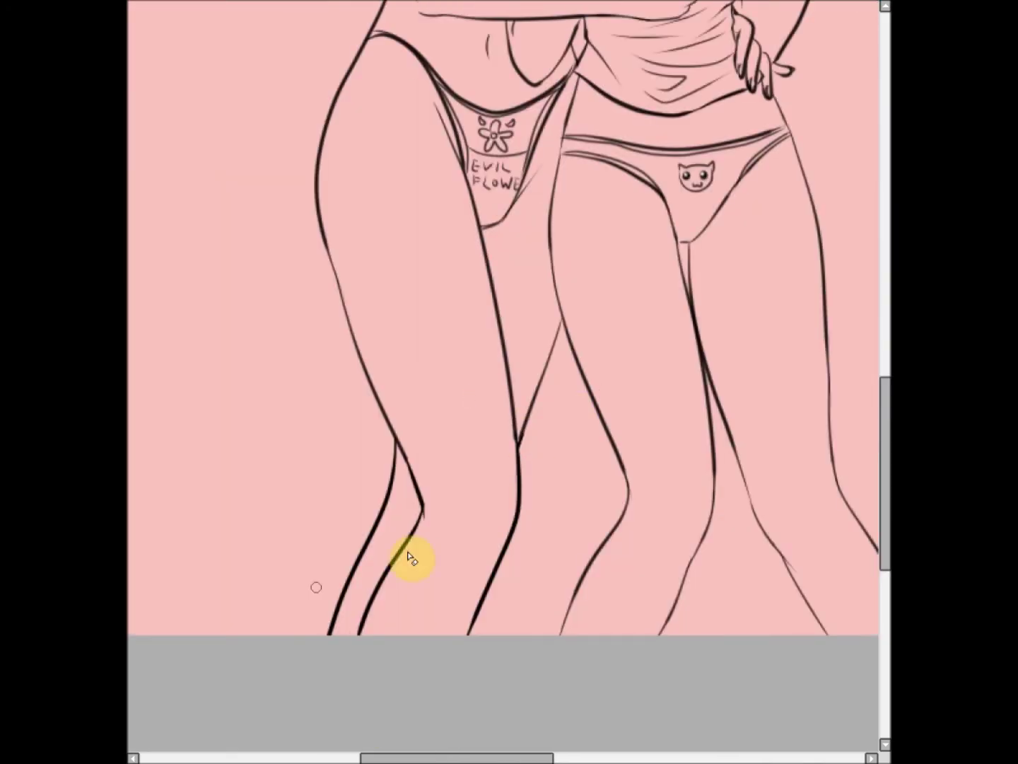
pyautogui.hotkey('ctrl', 'z')
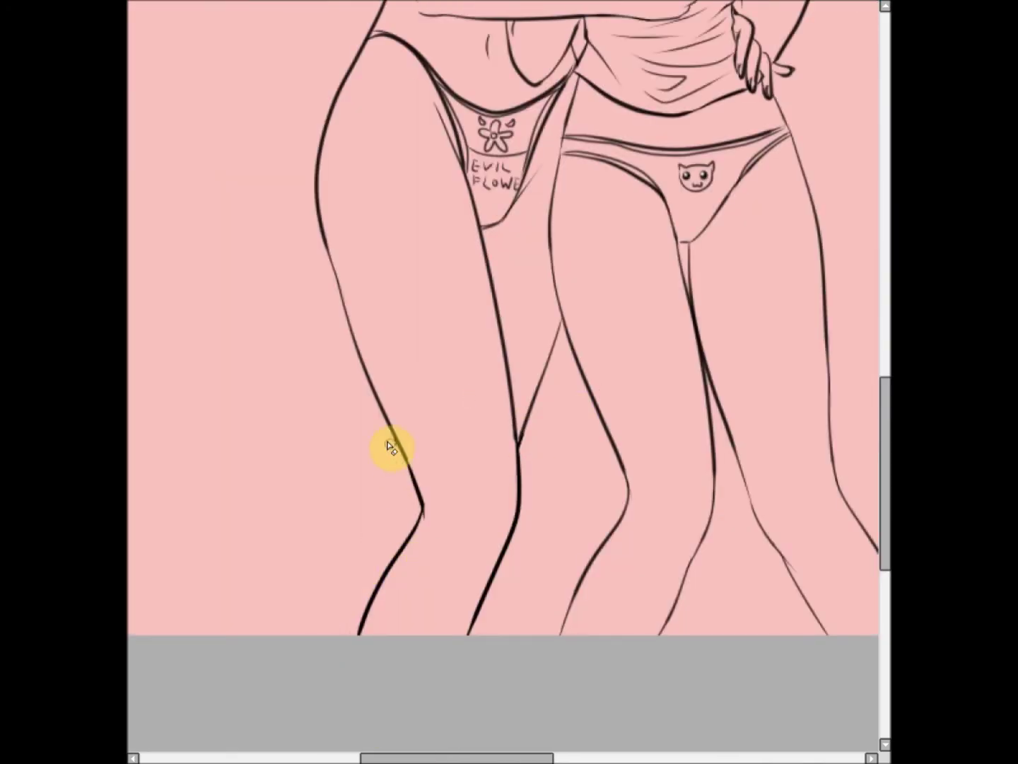
pyautogui.moveTo(391, 474); pyautogui.dragTo(282, 660)
# Step: Hand-letter "smirk" beside the taller figure's head and enclose it in a round speech bubble
pyautogui.scroll(-4, 283, 660)
pyautogui.scroll(4, 610, 476)
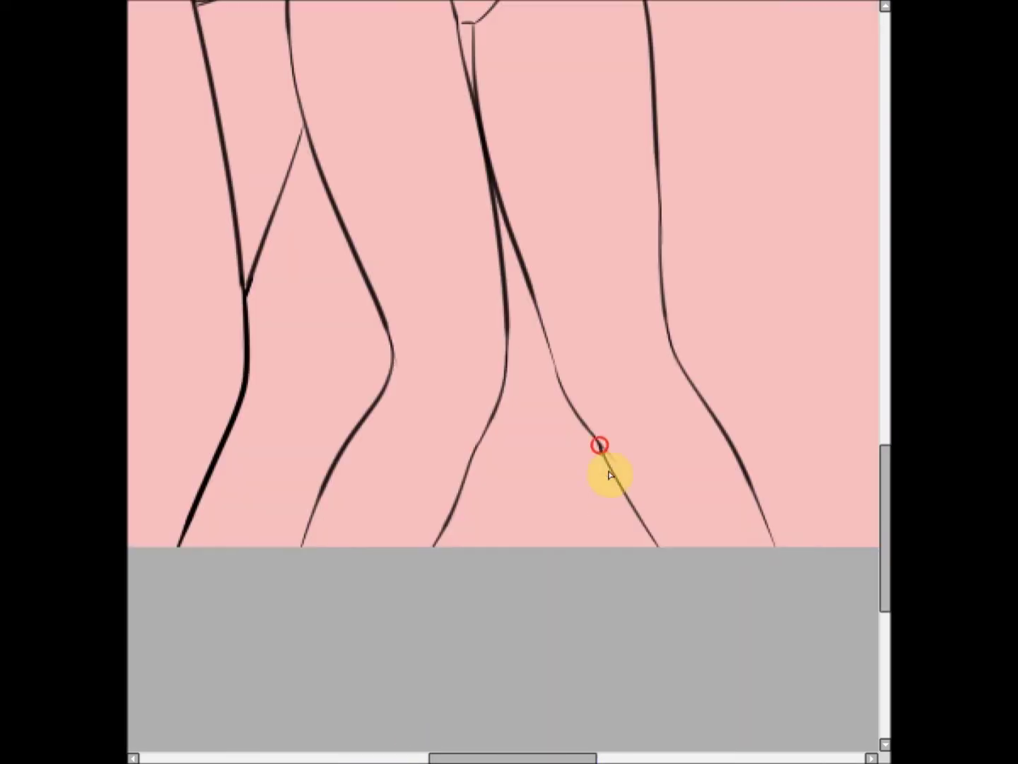
pyautogui.scroll(-5, 493, 339)
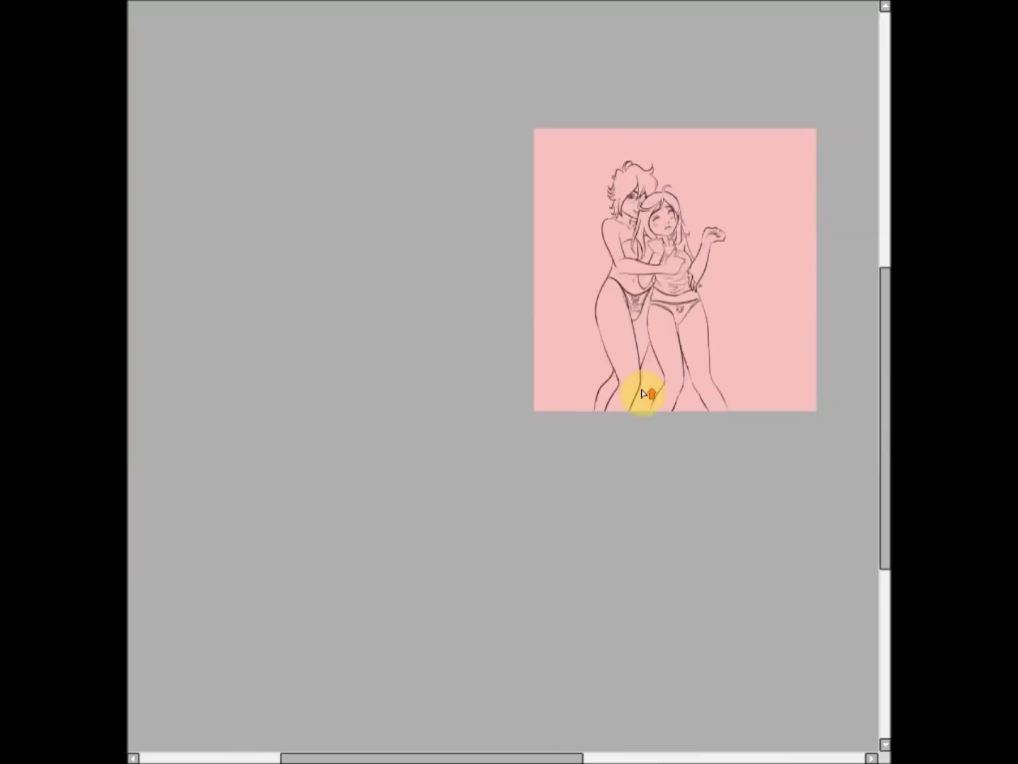
pyautogui.scroll(3, 648, 394)
pyautogui.scroll(-1, 790, 237)
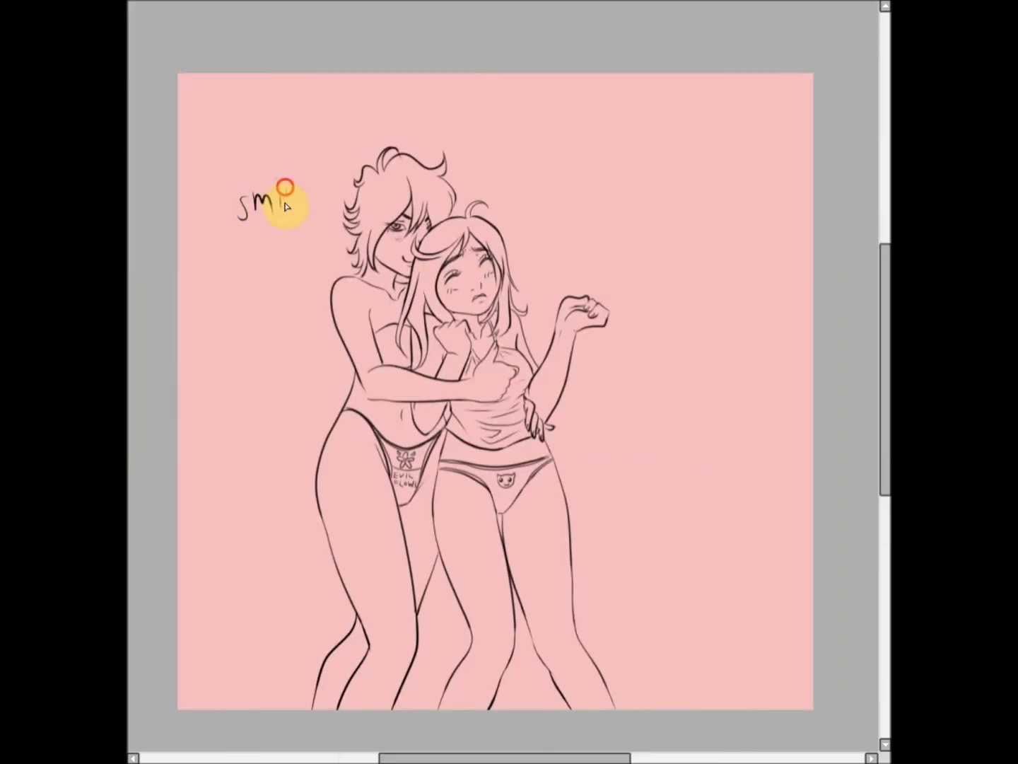
pyautogui.moveTo(216, 176); pyautogui.dragTo(303, 174)
pyautogui.moveTo(303, 226); pyautogui.dragTo(322, 214)
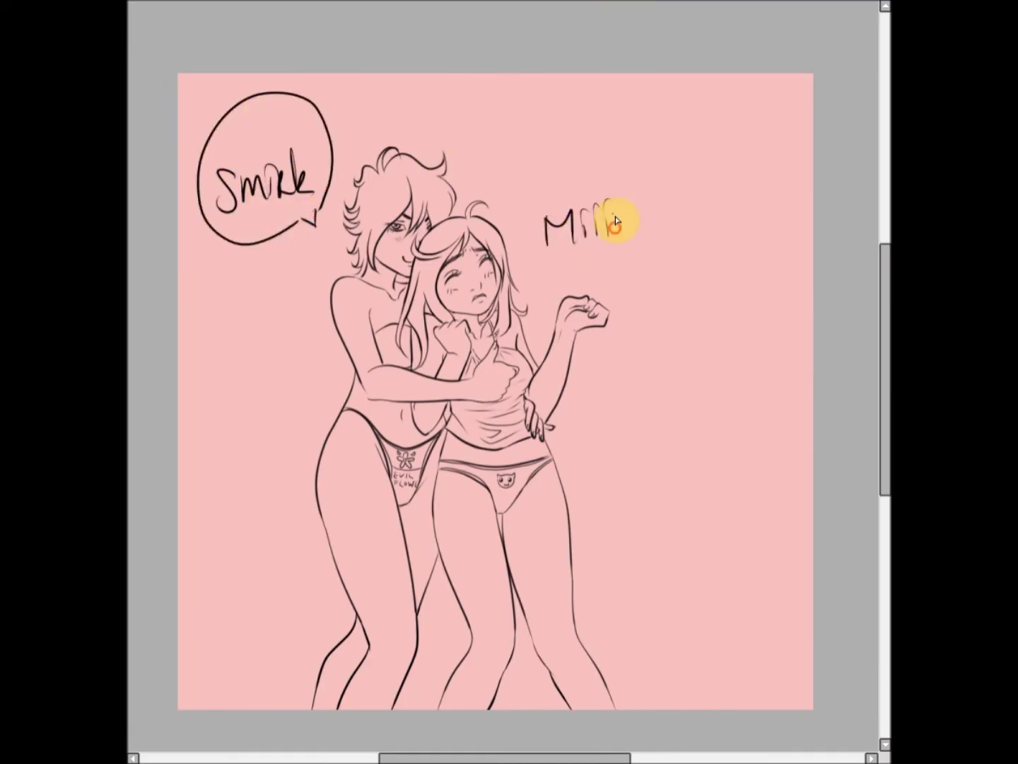
# Step: Complete the "Mrrrr!" speech bubble beside the shorter figure and sign the drawing "mangaka online" near the lower legs
pyautogui.scroll(4, 550, 546)
pyautogui.moveTo(548, 537); pyautogui.dragTo(597, 654)
pyautogui.moveTo(622, 671); pyautogui.dragTo(766, 707)
pyautogui.hotkey('ctrl', 'z')
pyautogui.moveTo(629, 672); pyautogui.dragTo(739, 702)
pyautogui.moveTo(319, 649); pyautogui.dragTo(343, 680)
pyautogui.moveTo(345, 655); pyautogui.dragTo(336, 712)
pyautogui.scroll(-3, 454, 731)
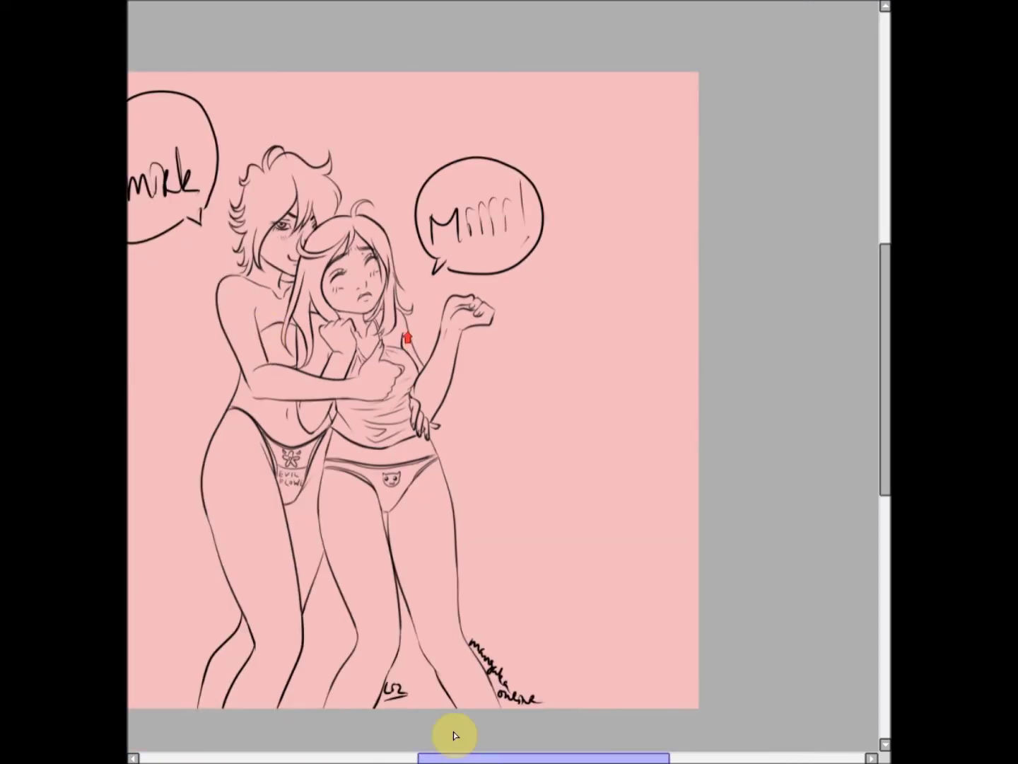
# Step: Handwrite a dedication beside the figures, with "for" above the recipient's name and nickname
pyautogui.moveTo(717, 368); pyautogui.dragTo(697, 452)
pyautogui.moveTo(722, 407); pyautogui.dragTo(767, 417)
pyautogui.moveTo(696, 506)
pyautogui.mouseDown()
pyautogui.moveTo(710, 494)
pyautogui.moveTo(762, 505)
pyautogui.mouseUp()
pyautogui.moveTo(766, 489); pyautogui.dragTo(779, 486)
pyautogui.moveTo(806, 452); pyautogui.dragTo(779, 498)
pyautogui.moveTo(802, 487); pyautogui.dragTo(864, 476)
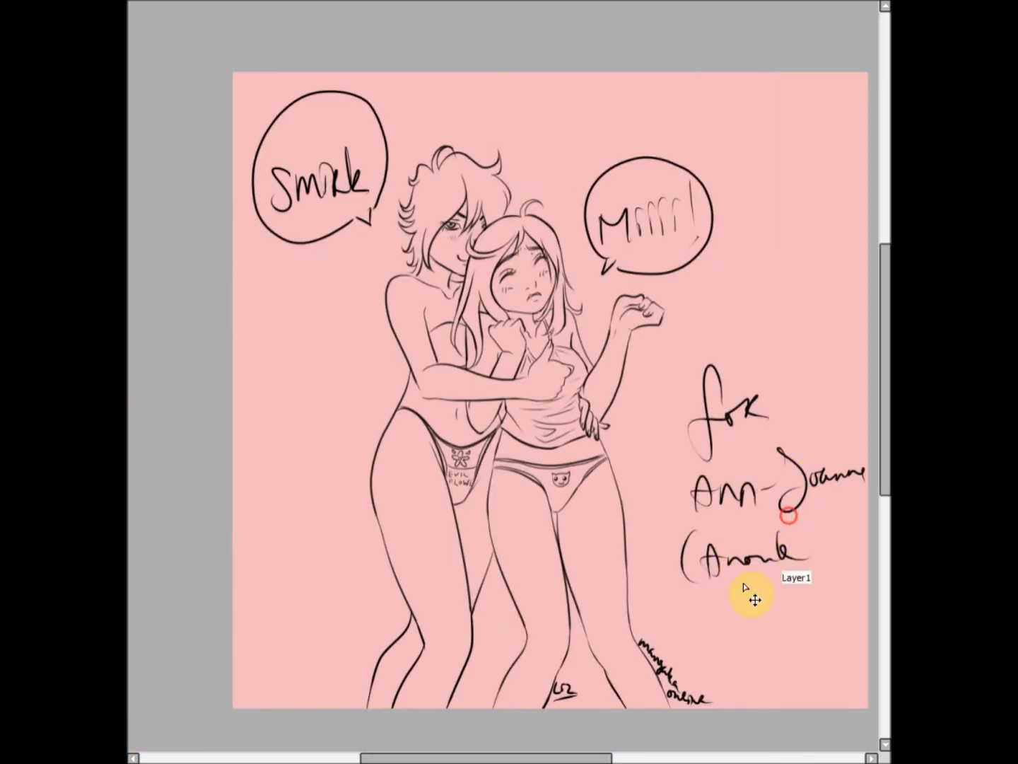
# Step: Ink hair strands through the taller figure's fringe and the hair falling beside the cheek and neck
pyautogui.scroll(4, 432, 168)
pyautogui.moveTo(406, 373)
pyautogui.mouseDown()
pyautogui.moveTo(497, 206)
pyautogui.moveTo(384, 407)
pyautogui.mouseUp()
pyautogui.moveTo(526, 206)
pyautogui.mouseDown()
pyautogui.moveTo(460, 410)
pyautogui.moveTo(359, 470)
pyautogui.mouseUp()
pyautogui.moveTo(495, 360); pyautogui.dragTo(400, 586)
pyautogui.moveTo(496, 396); pyautogui.dragTo(454, 437)
pyautogui.moveTo(504, 199); pyautogui.dragTo(489, 315)
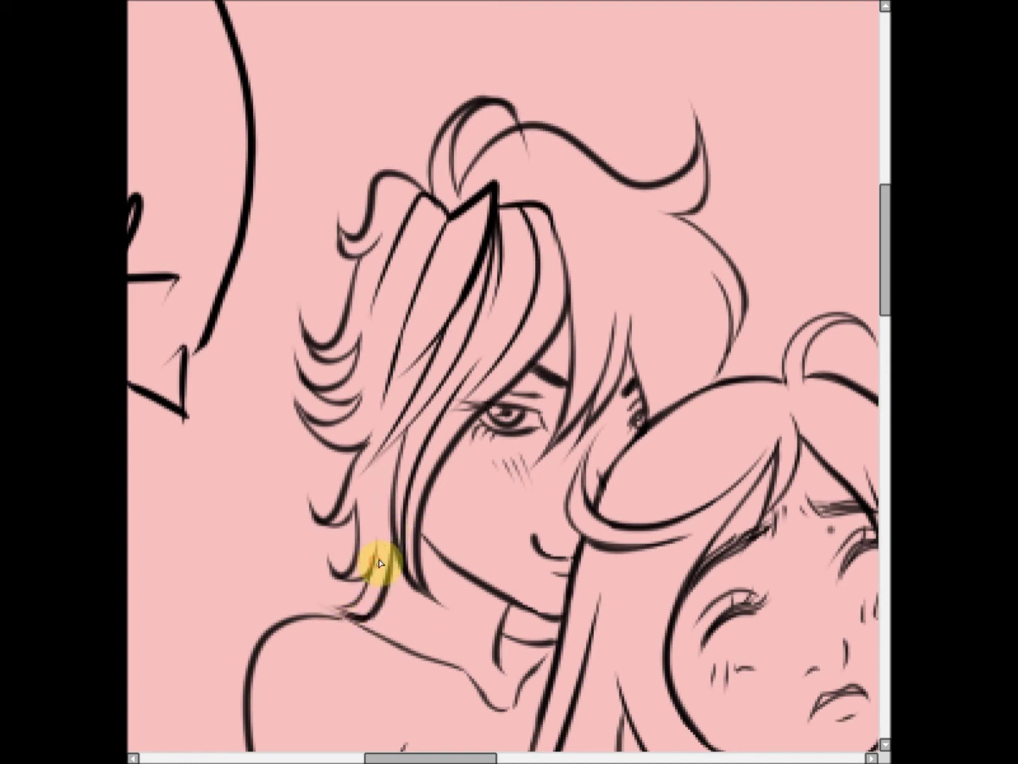
# Step: Fill the taller figure's crown and the far side of the hair with curved strand lines
pyautogui.moveTo(458, 186); pyautogui.dragTo(603, 245)
pyautogui.moveTo(545, 216); pyautogui.dragTo(589, 358)
pyautogui.moveTo(602, 261); pyautogui.dragTo(635, 360)
pyautogui.moveTo(626, 297); pyautogui.dragTo(681, 391)
pyautogui.moveTo(658, 263); pyautogui.dragTo(709, 404)
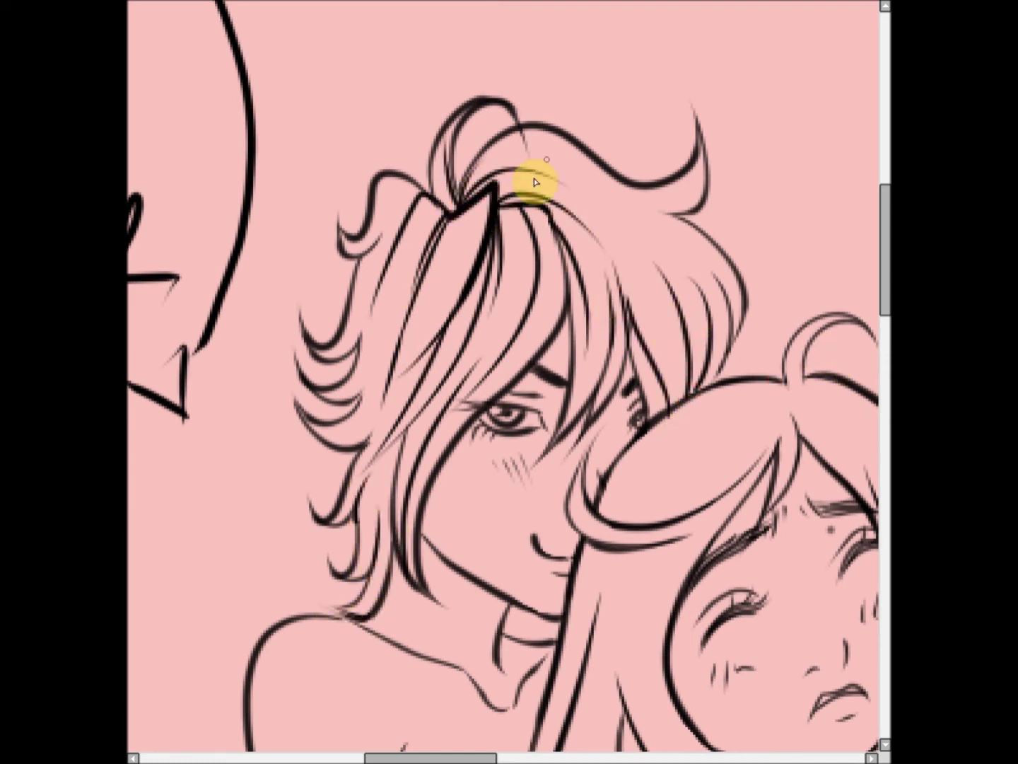
pyautogui.moveTo(468, 185); pyautogui.dragTo(693, 213)
pyautogui.scroll(-5, 693, 283)
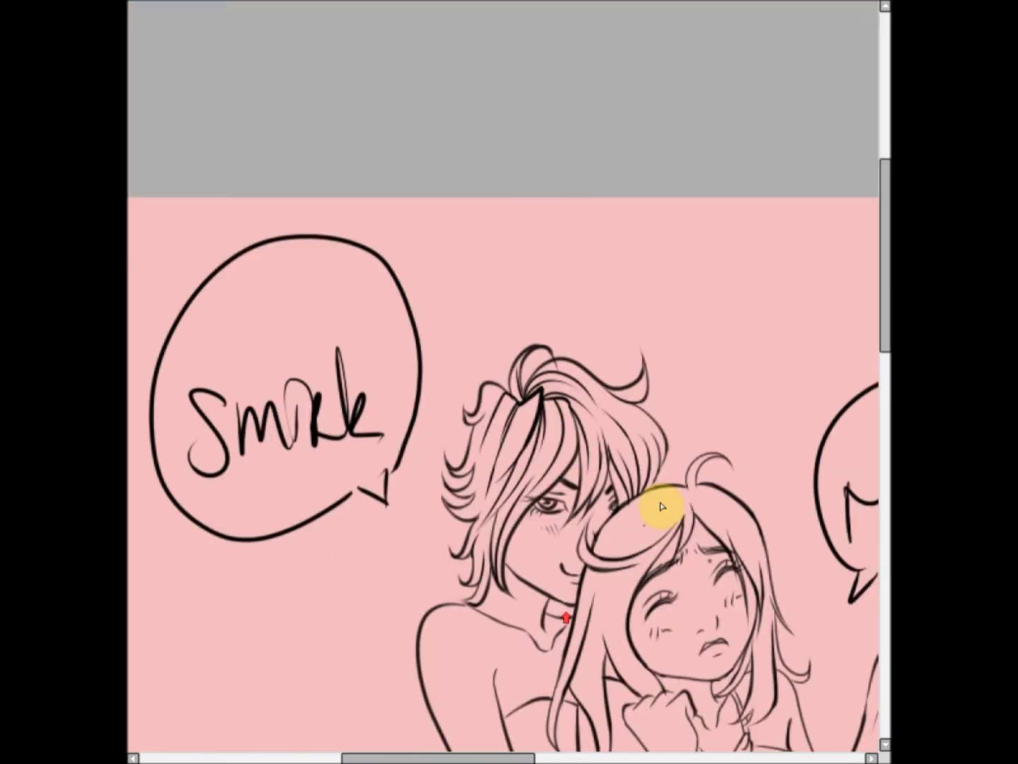
# Step: Ink strands from the shorter figure's parting down the hair on the speech bubble side and under the chin
pyautogui.scroll(5, 659, 505)
pyautogui.moveTo(602, 223); pyautogui.dragTo(683, 347)
pyautogui.hotkey('ctrl', 'z')
pyautogui.moveTo(558, 211)
pyautogui.mouseDown()
pyautogui.moveTo(702, 311)
pyautogui.moveTo(728, 382)
pyautogui.mouseUp()
pyautogui.moveTo(716, 389); pyautogui.dragTo(692, 657)
pyautogui.moveTo(700, 542); pyautogui.dragTo(689, 672)
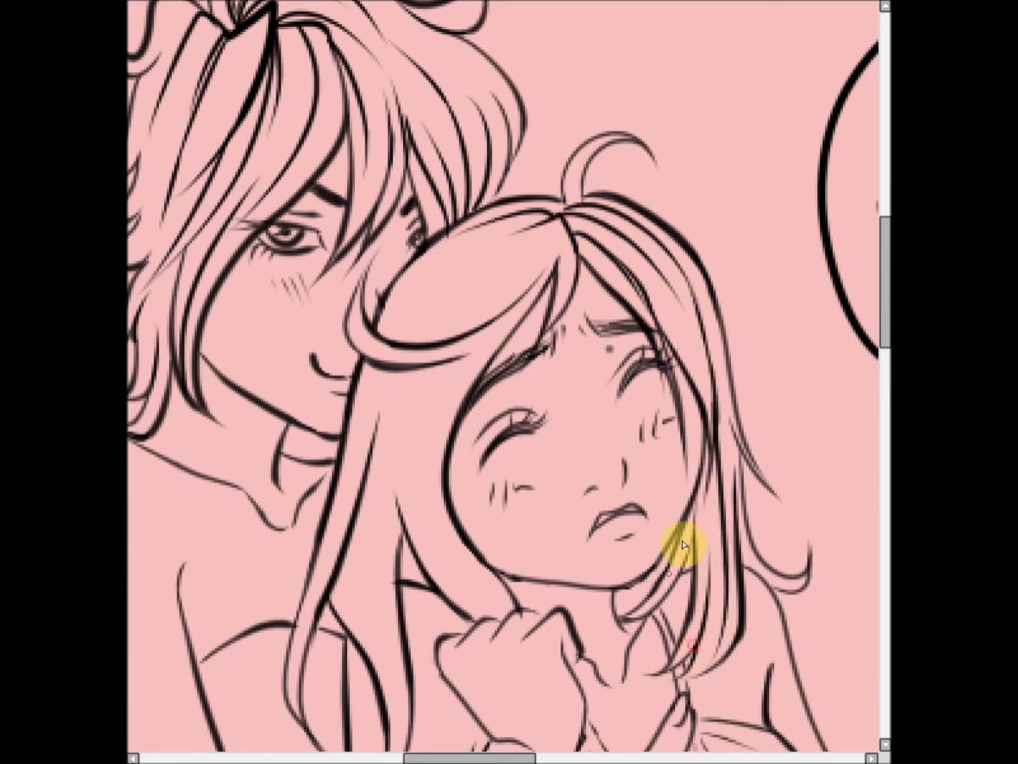
pyautogui.moveTo(615, 576); pyautogui.dragTo(668, 627)
# Step: Ink strand lines in the shorter figure's swept fringe and in the long hair beside the taller figure
pyautogui.moveTo(528, 227)
pyautogui.mouseDown()
pyautogui.moveTo(446, 277)
pyautogui.moveTo(458, 307)
pyautogui.moveTo(424, 312)
pyautogui.mouseUp()
pyautogui.hotkey('ctrl', 'z')
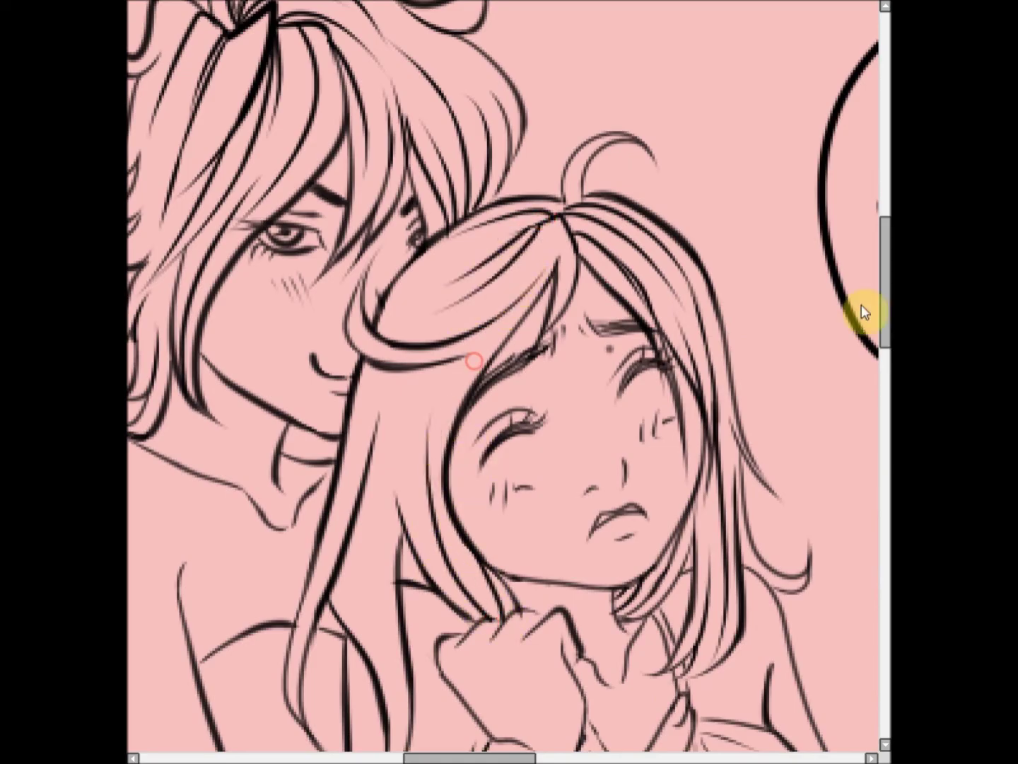
pyautogui.scroll(-3, 863, 313)
pyautogui.scroll(5, 573, 368)
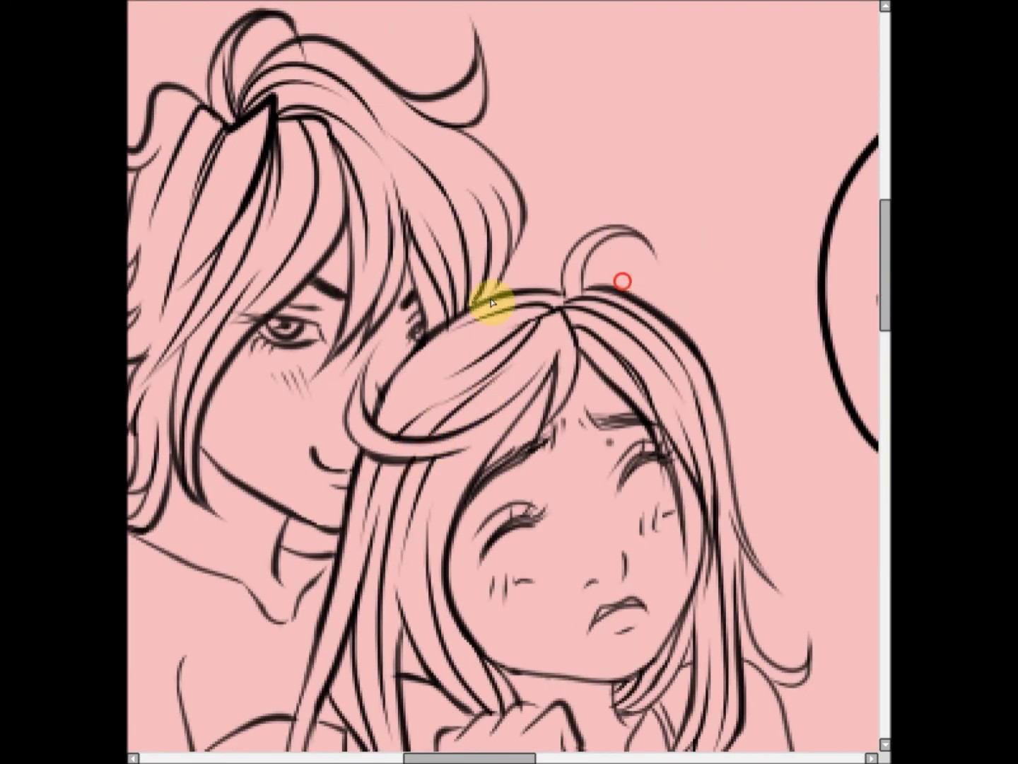
pyautogui.scroll(-3, 528, 385)
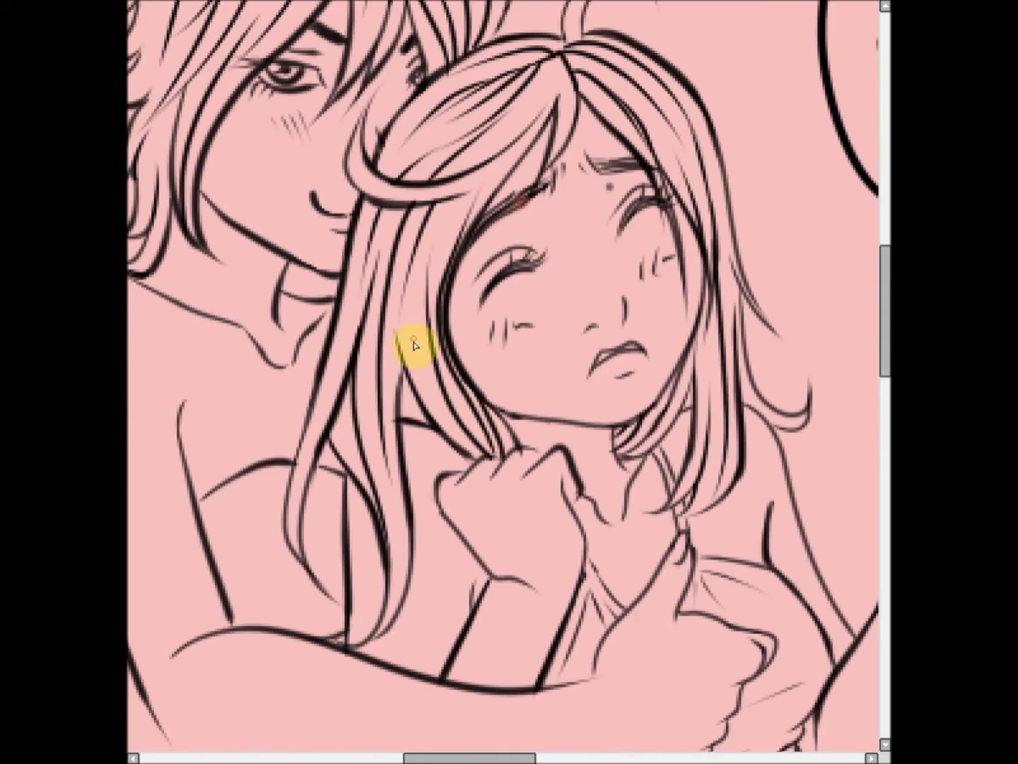
# Step: Thicken the shorter figure's closed eyes, brows, nose, mouth and blush marks, and the clenched hand's contours
pyautogui.scroll(2, 416, 346)
pyautogui.scroll(-3, 645, 529)
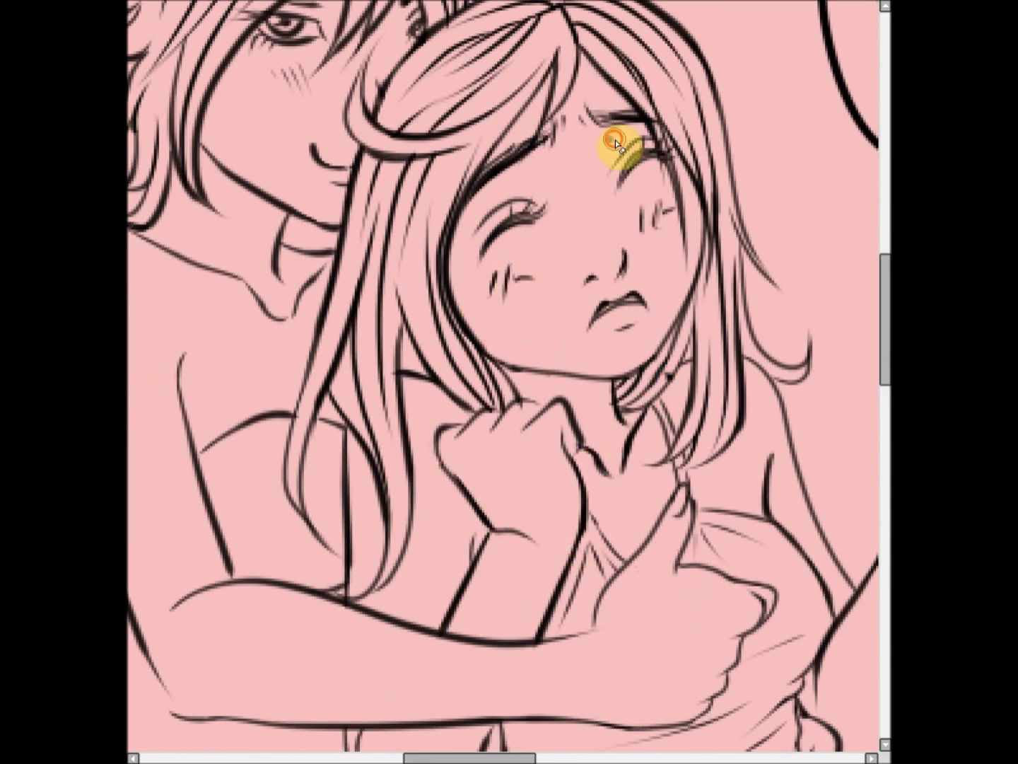
pyautogui.scroll(2, 628, 149)
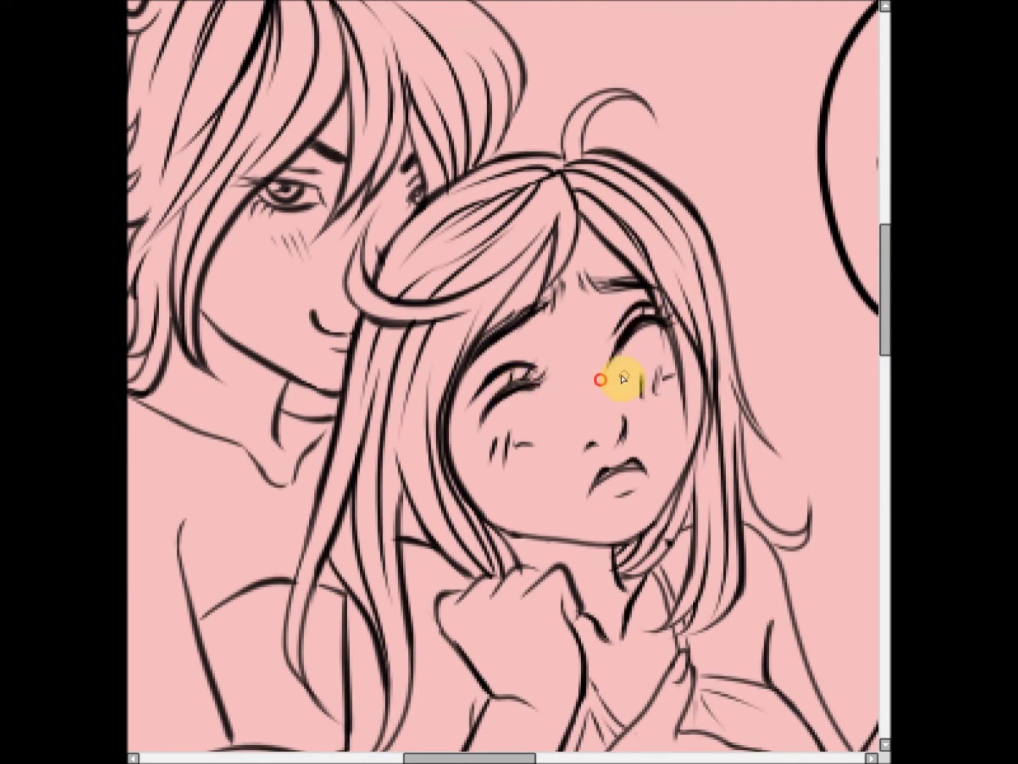
pyautogui.scroll(-2, 622, 379)
pyautogui.scroll(1, 671, 364)
pyautogui.scroll(-3, 519, 296)
# Step: Change the stroke stabilizer level and re-ink the fingers, knuckles and lower edge of the shorter figure's raised hand
pyautogui.scroll(3, 870, 371)
pyautogui.click(617, 185)
pyautogui.scroll(2, 690, 204)
pyautogui.moveTo(700, 350); pyautogui.dragTo(812, 343)
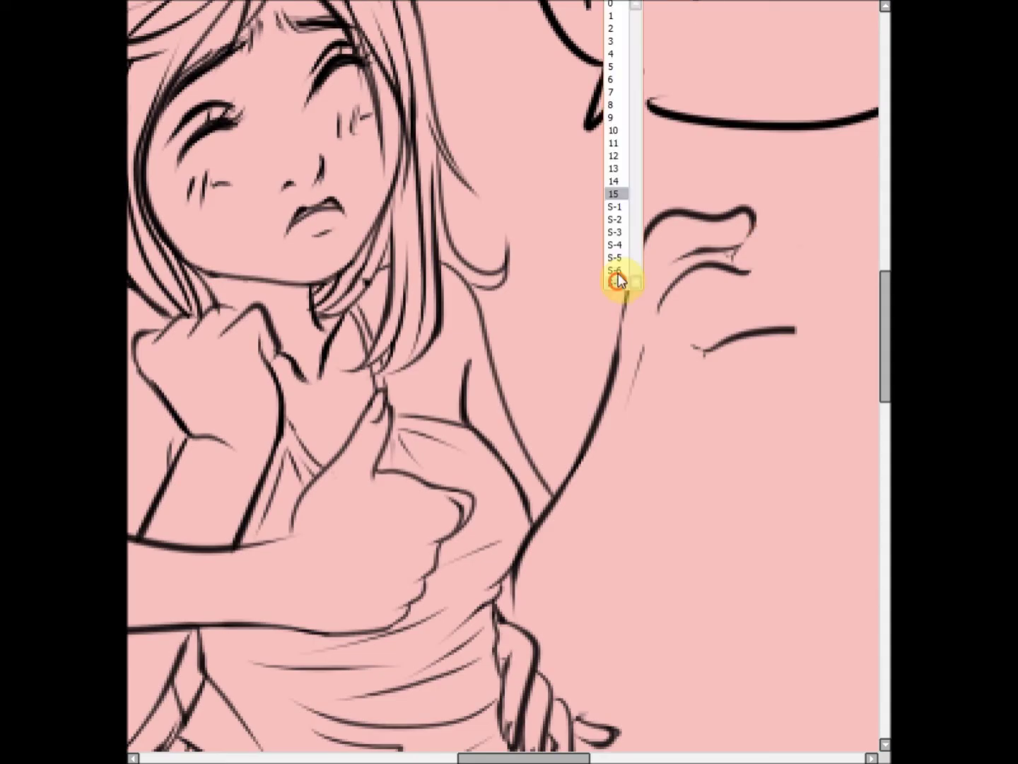
pyautogui.click(615, 276)
pyautogui.moveTo(799, 252); pyautogui.dragTo(795, 329)
pyautogui.moveTo(735, 272)
pyautogui.mouseDown()
pyautogui.moveTo(761, 269)
pyautogui.moveTo(714, 215)
pyautogui.mouseUp()
pyautogui.scroll(-3, 884, 326)
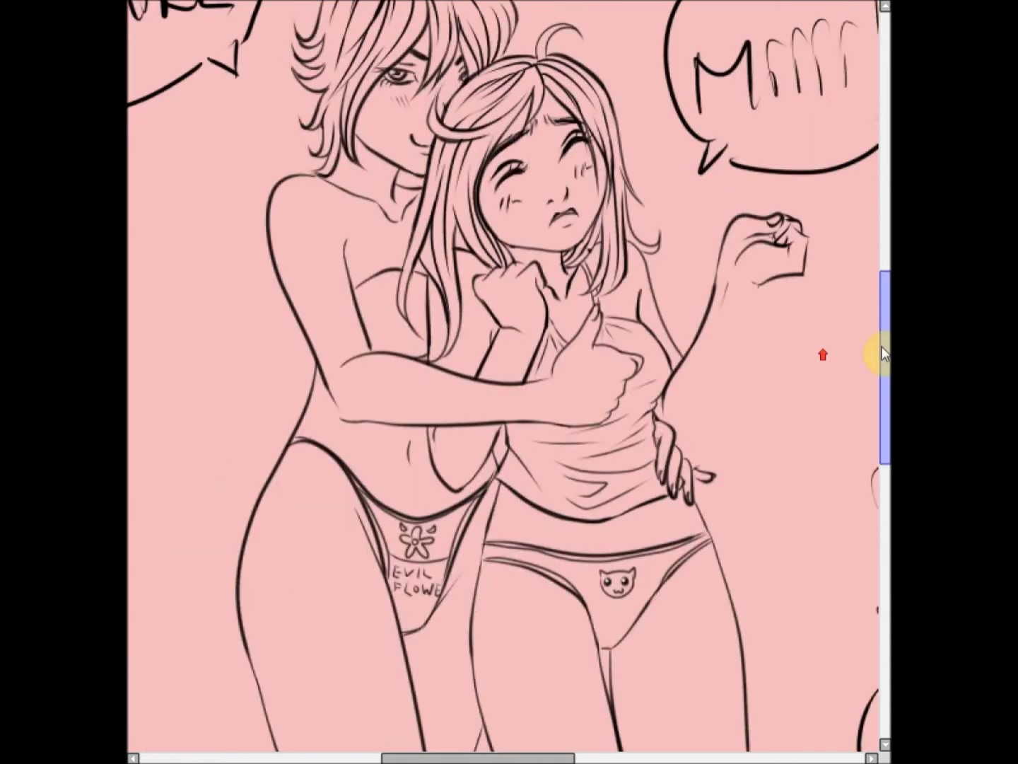
# Step: Re-ink the shorter figure's forearm contour from the clenched hand's wrist down to the taller figure's arm
pyautogui.scroll(2, 875, 352)
pyautogui.moveTo(750, 290)
pyautogui.mouseDown()
pyautogui.moveTo(659, 580)
pyautogui.moveTo(615, 622)
pyautogui.mouseUp()
pyautogui.scroll(-2, 576, 416)
pyautogui.scroll(3, 576, 417)
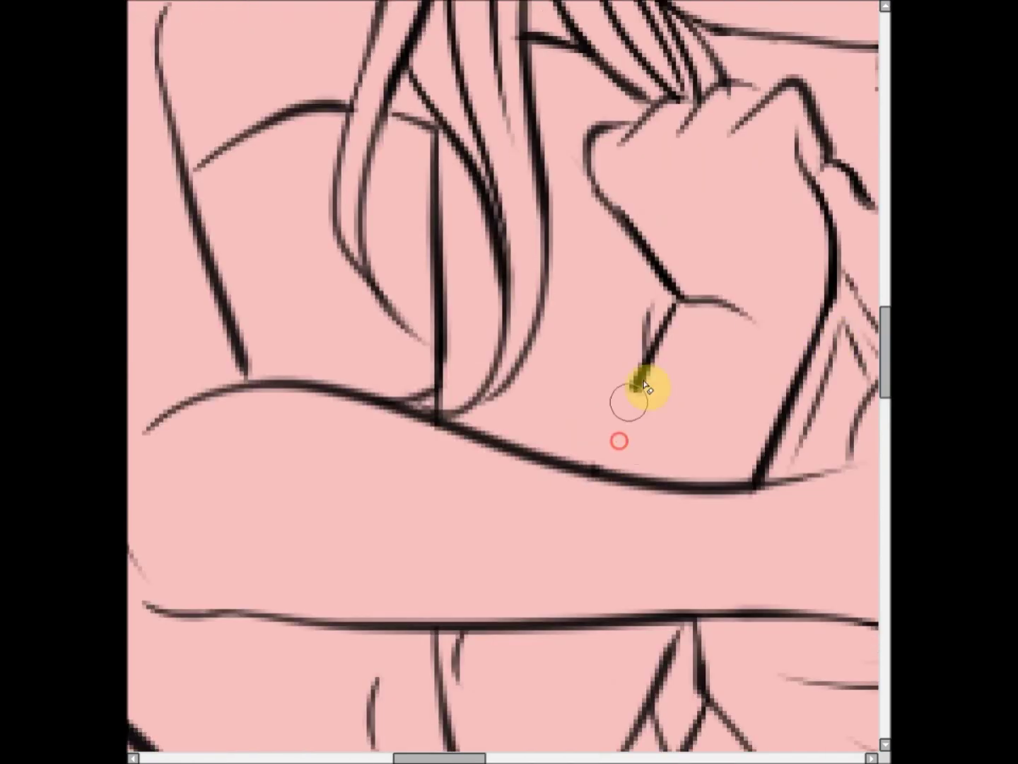
pyautogui.scroll(-1, 565, 553)
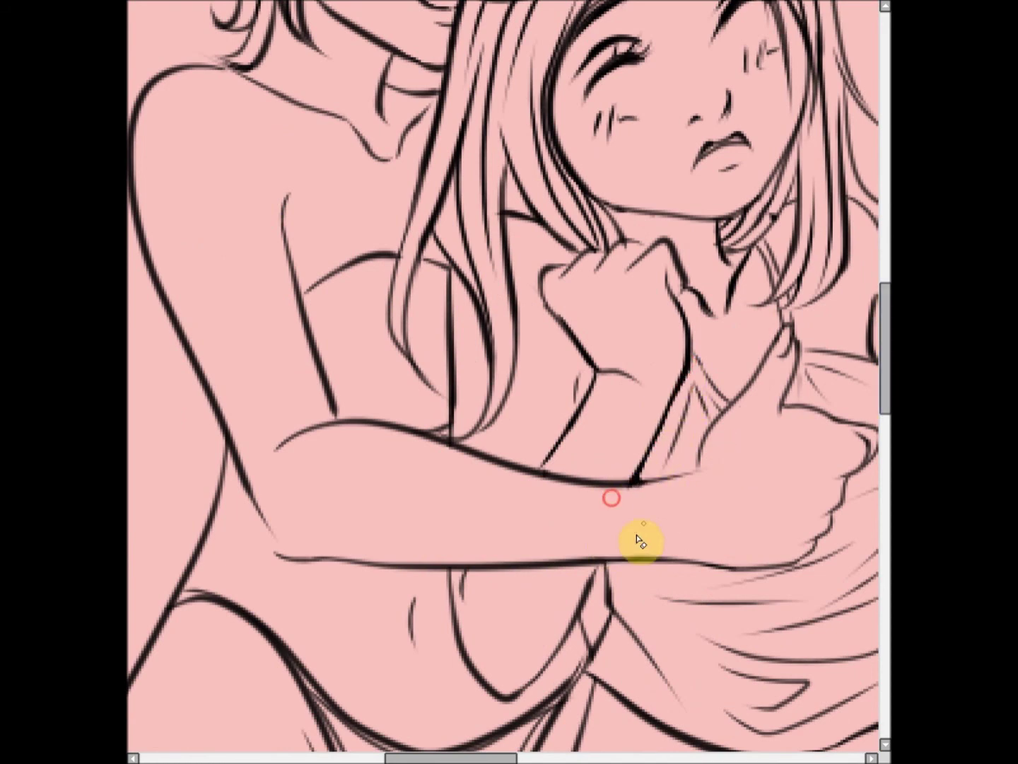
# Step: Erase the shorter figure's downturned mouth and redraw it slightly open with a lower lip line
pyautogui.scroll(-3, 743, 438)
pyautogui.scroll(-4, 636, 565)
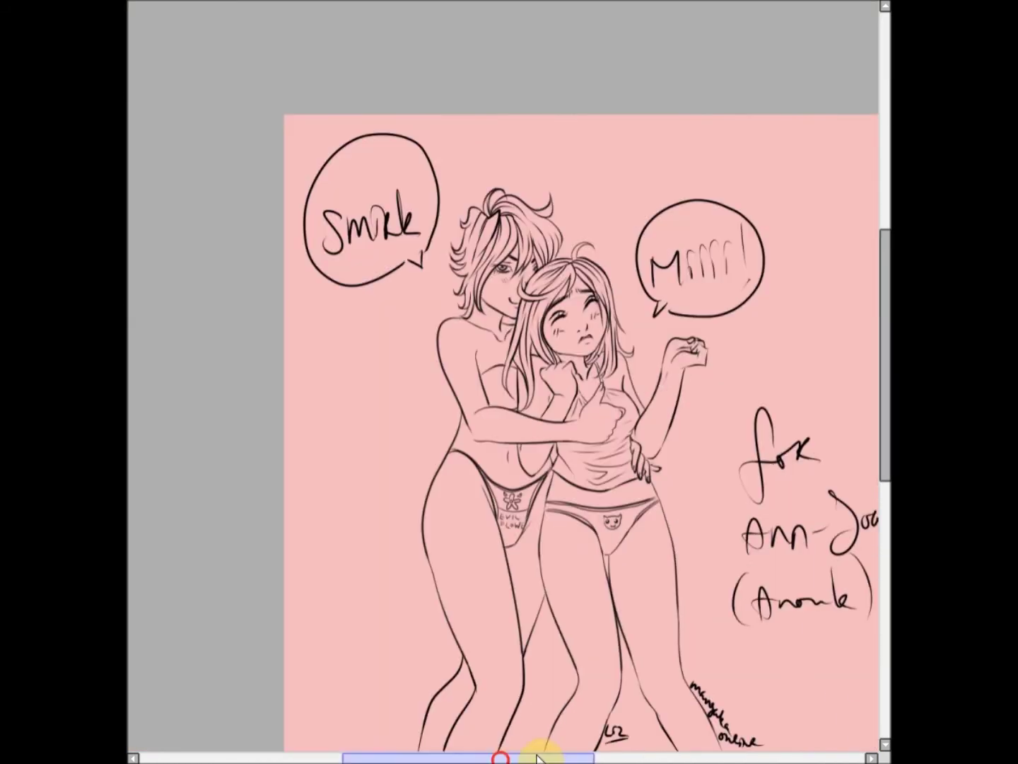
pyautogui.click(257, 61)
pyautogui.scroll(4, 850, 247)
pyautogui.scroll(-2, 604, 601)
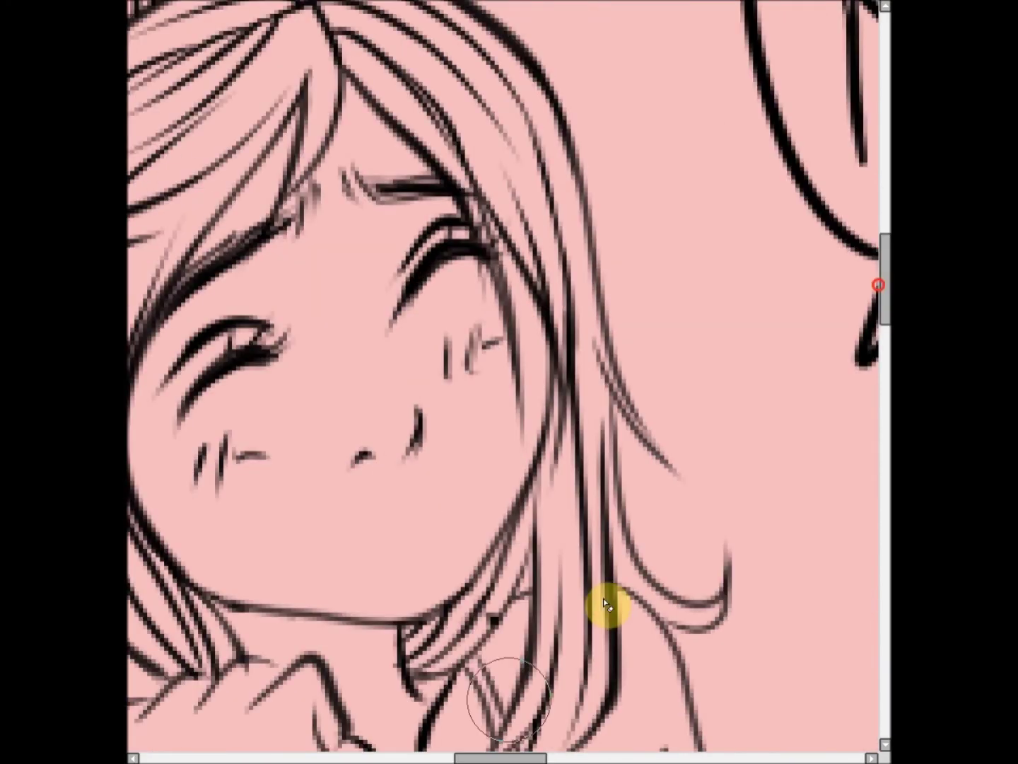
pyautogui.scroll(2, 728, 527)
pyautogui.scroll(-3, 676, 579)
pyautogui.scroll(1, 609, 189)
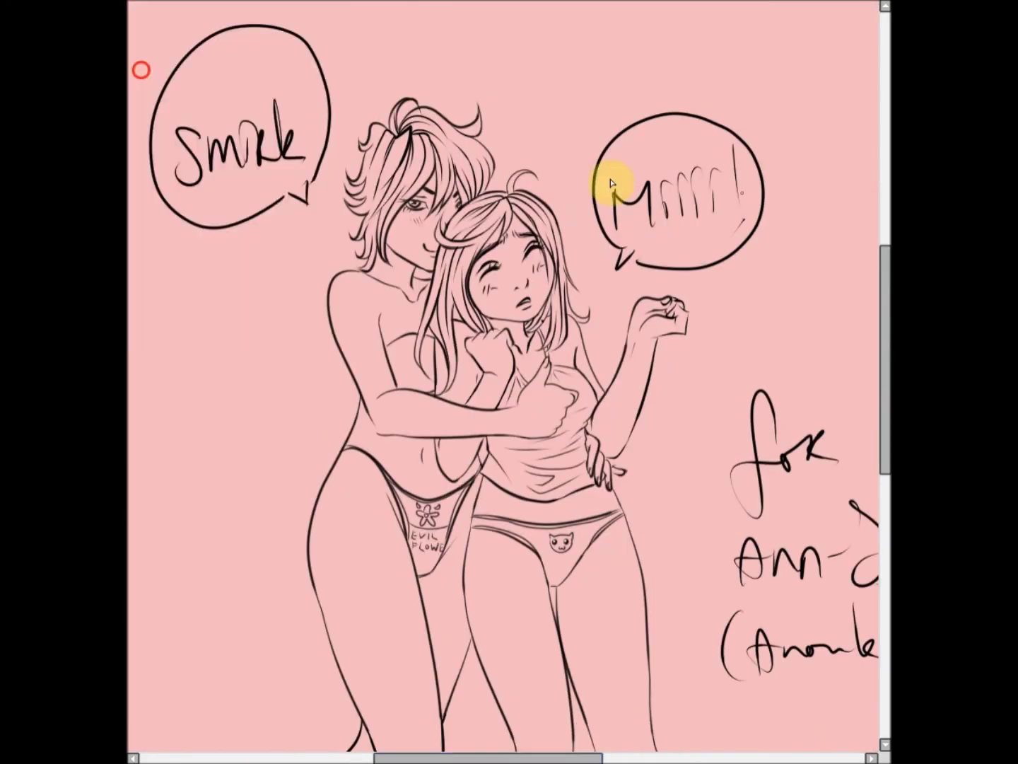
# Step: Hide the pink background and letter "useless filler" in the lower-left and upper-right areas of the drawing
pyautogui.scroll(-1, 719, 482)
pyautogui.click(628, 6)
pyautogui.scroll(-4, 693, 596)
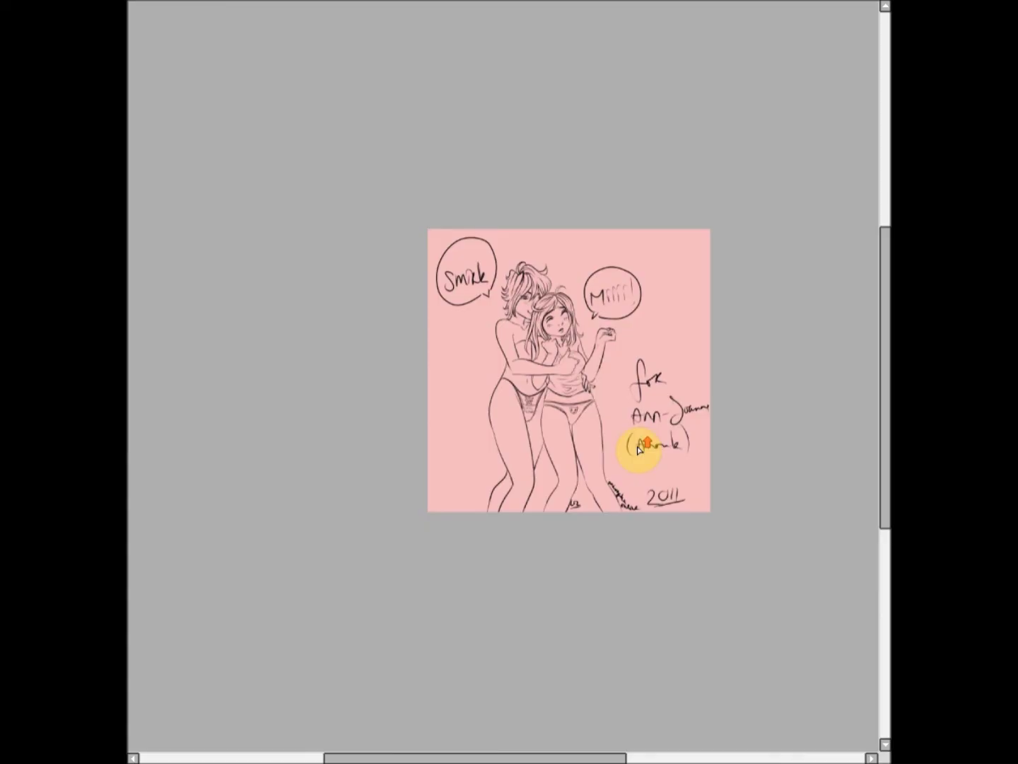
pyautogui.moveTo(418, 467); pyautogui.dragTo(460, 496)
pyautogui.moveTo(655, 231)
pyautogui.mouseDown()
pyautogui.moveTo(704, 256)
pyautogui.moveTo(698, 302)
pyautogui.mouseUp()
# Step: Show the pink background and red sketch again and ink a pointed tuft beside the top of the taller figure's hair
pyautogui.scroll(2, 174, 60)
pyautogui.scroll(2, 551, 200)
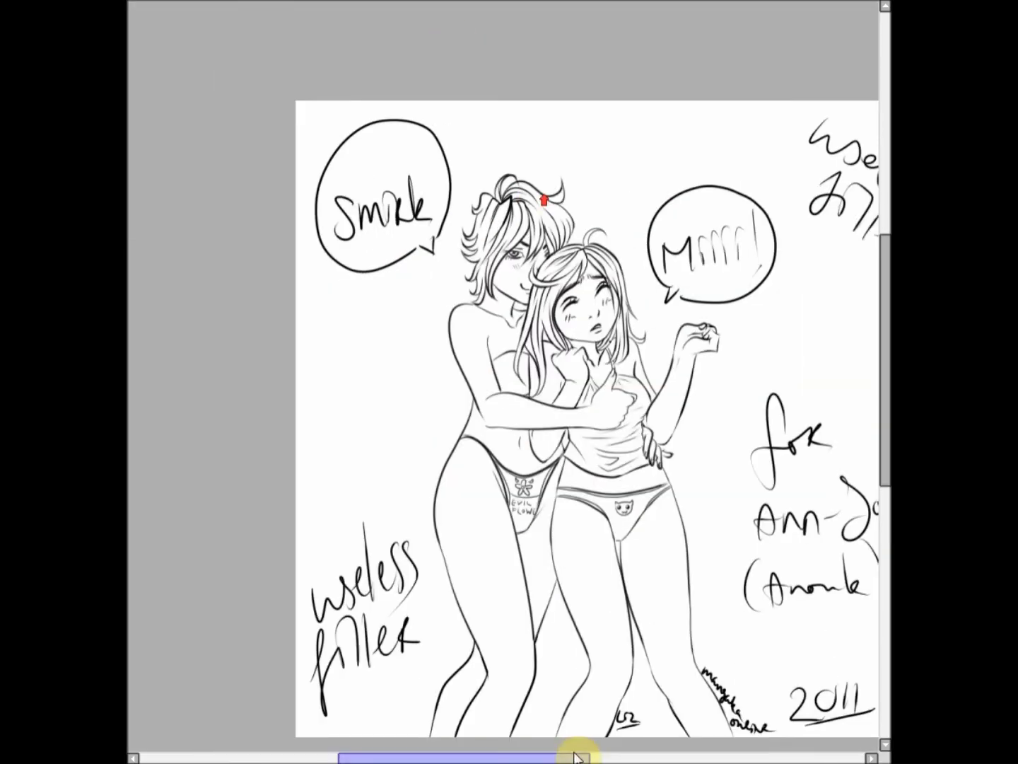
pyautogui.scroll(4, 392, 84)
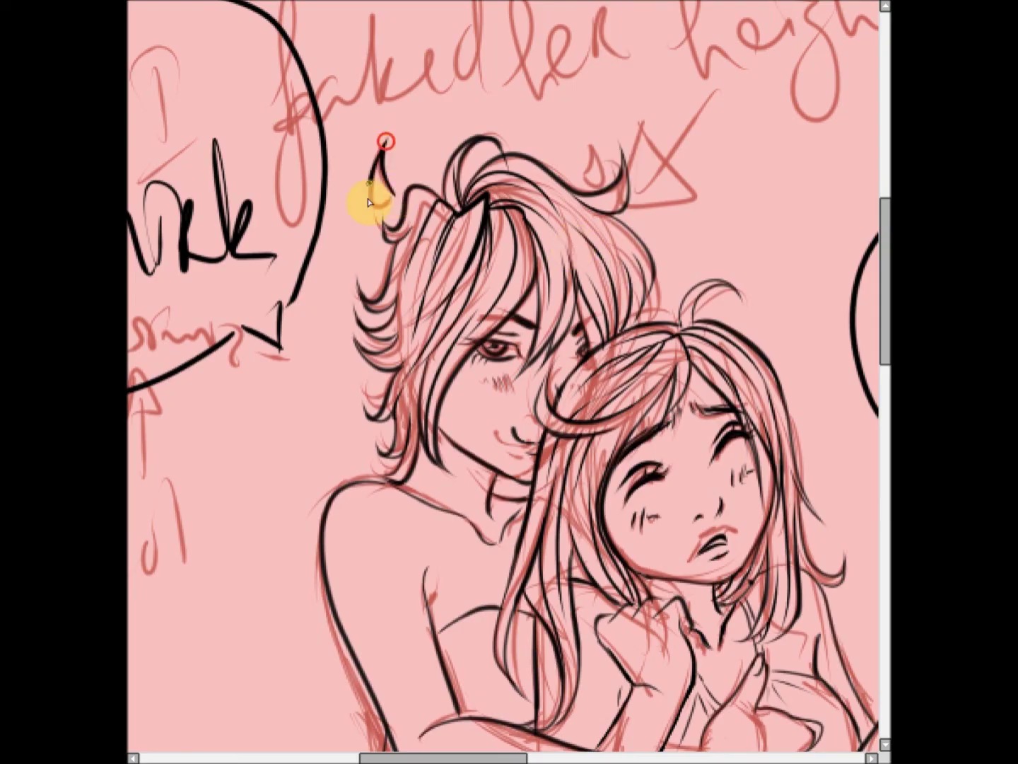